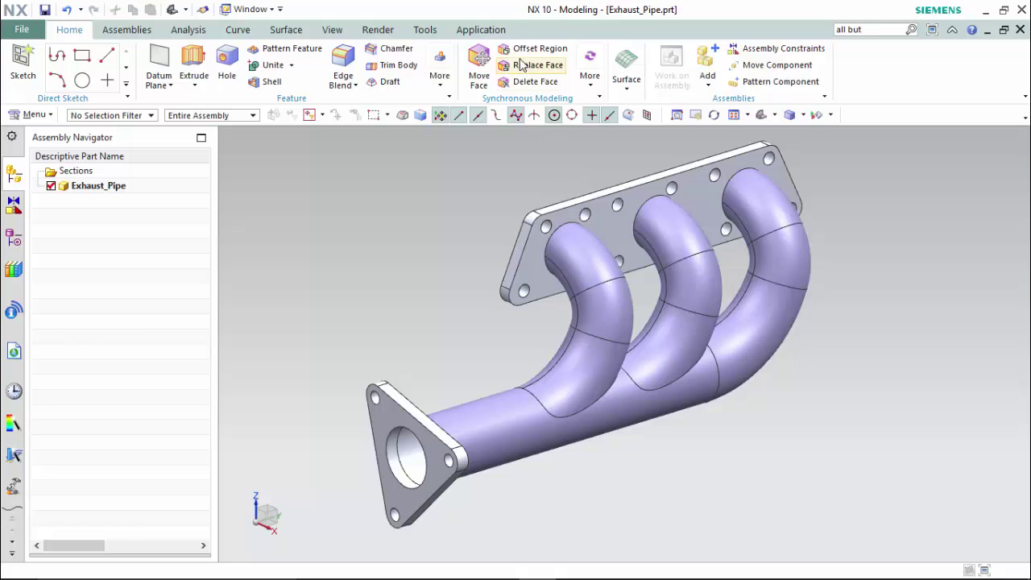
- In Advanced Simulation, create a FEM and Simulation with idealized part, NX THERMAL / FLOW solver, Coupled Thermal-Flow analysis
click(493, 33)
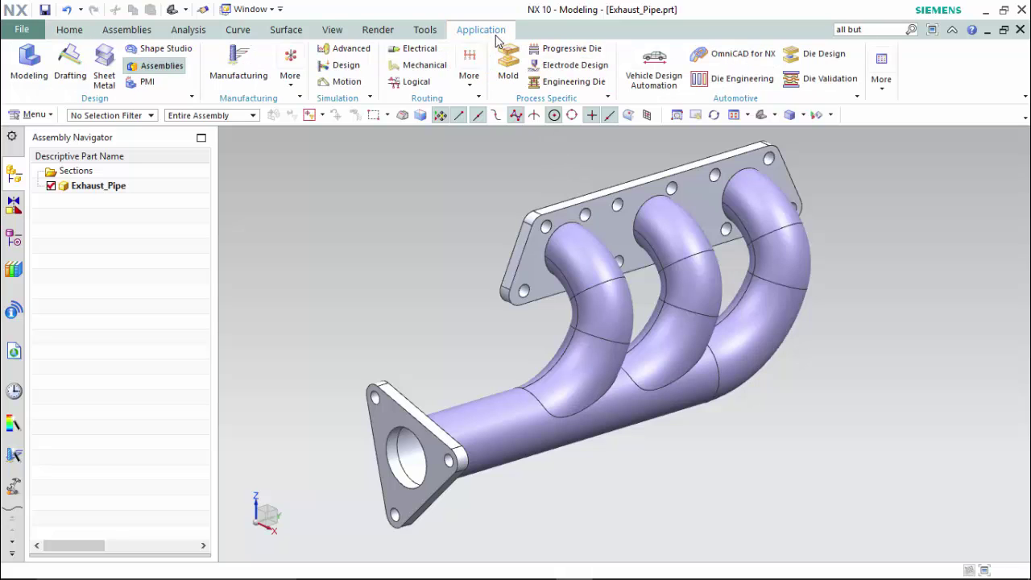
click(354, 49)
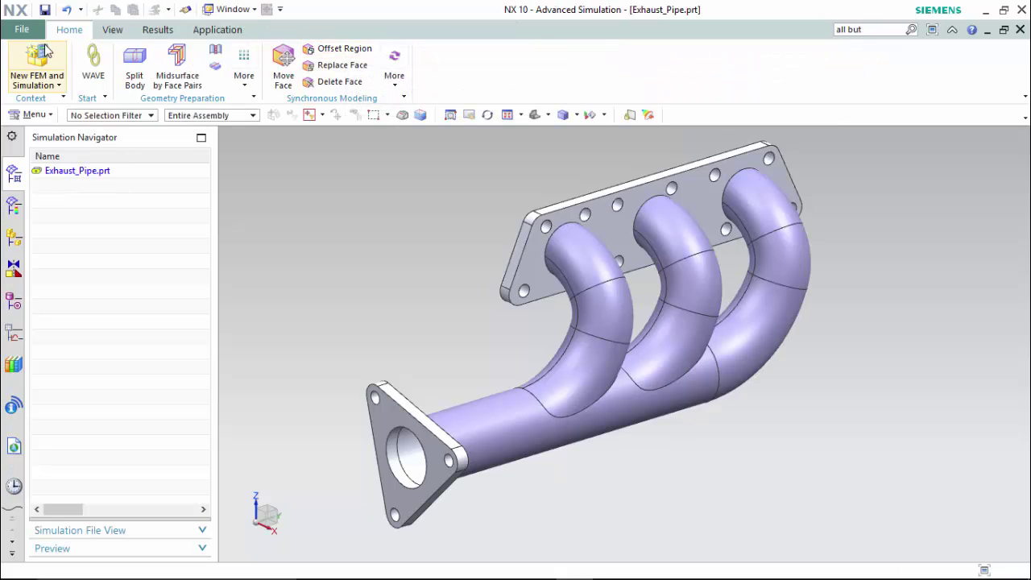
click(45, 55)
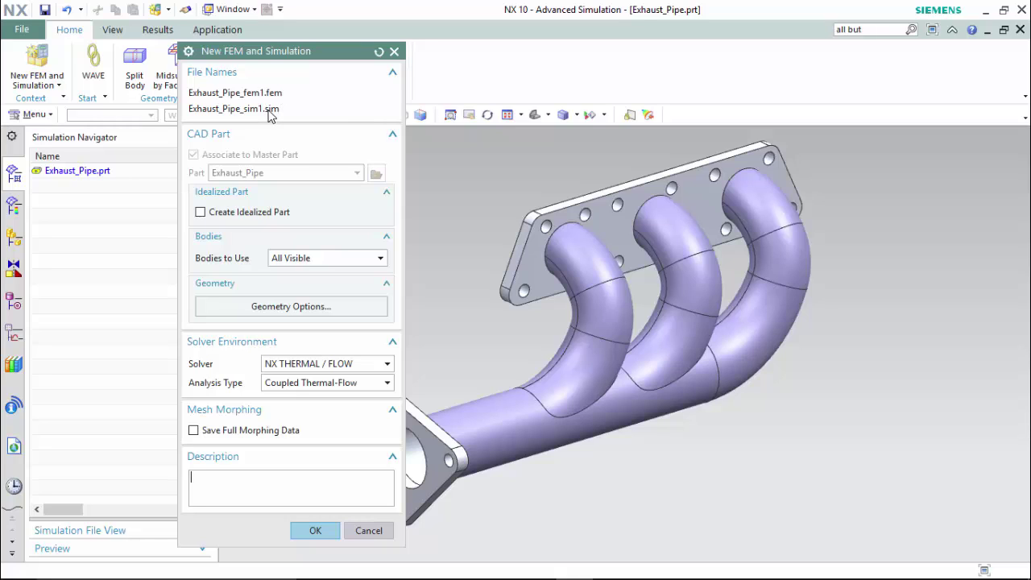
click(231, 212)
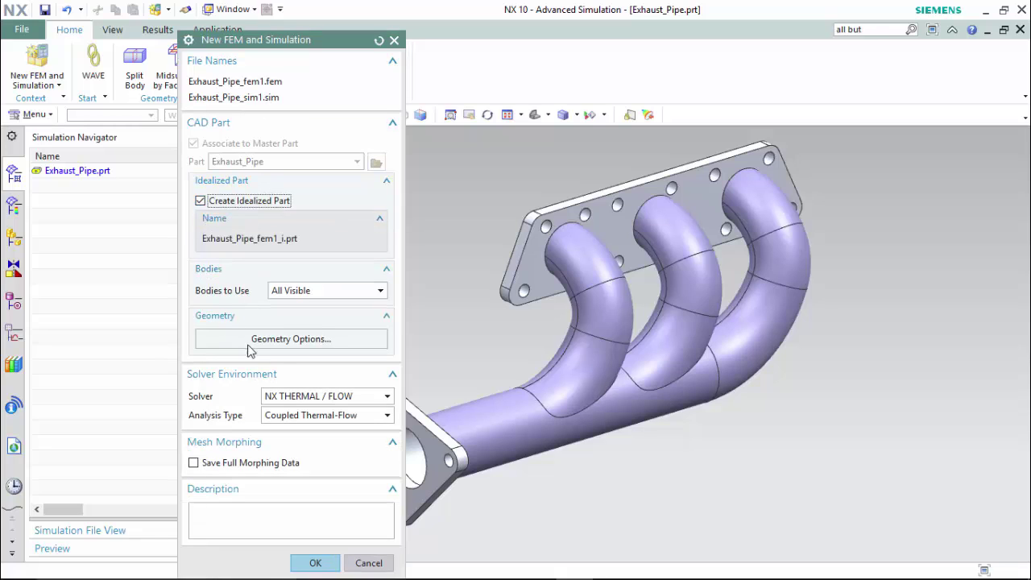
click(295, 400)
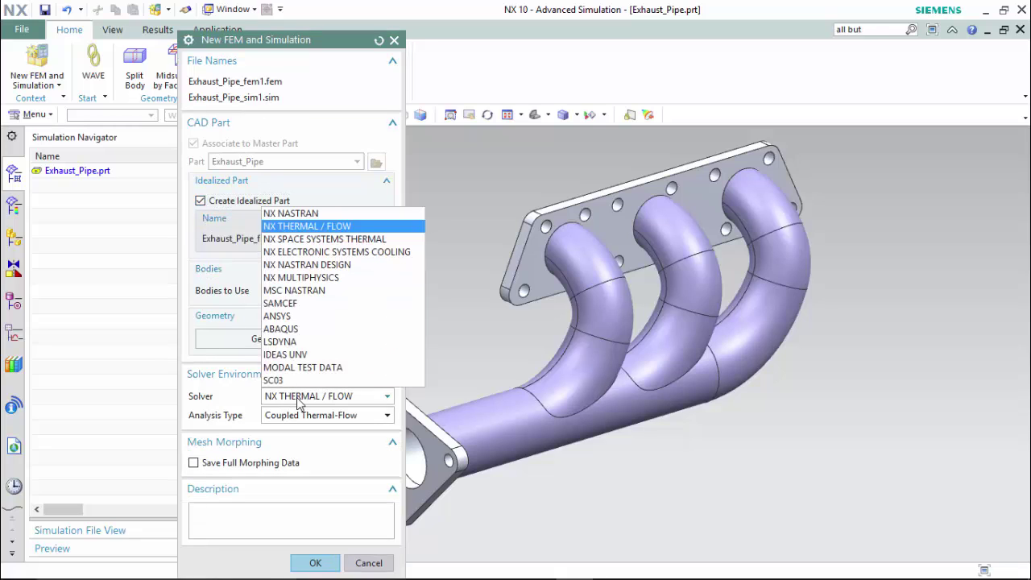
click(342, 228)
click(305, 417)
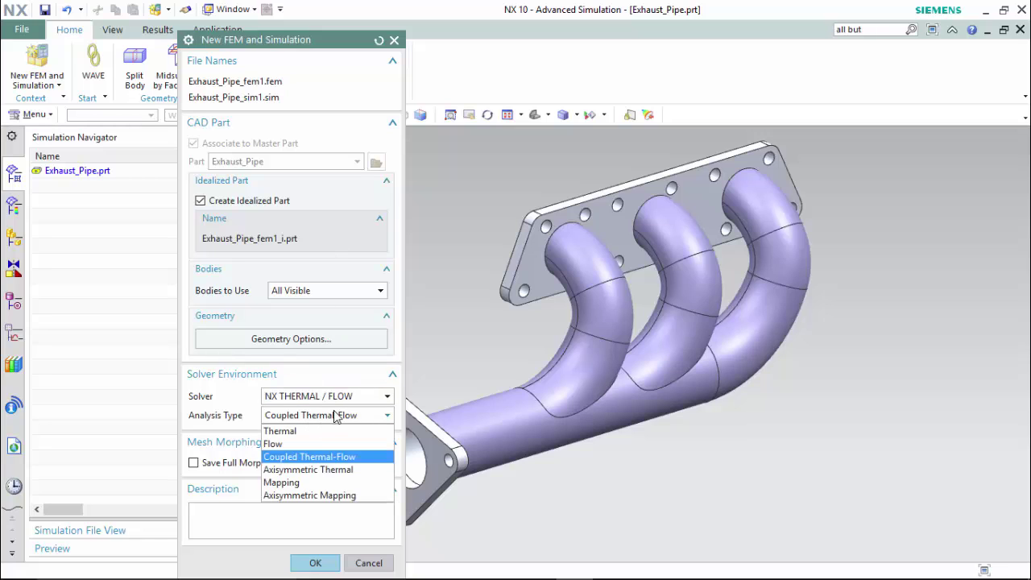
click(335, 415)
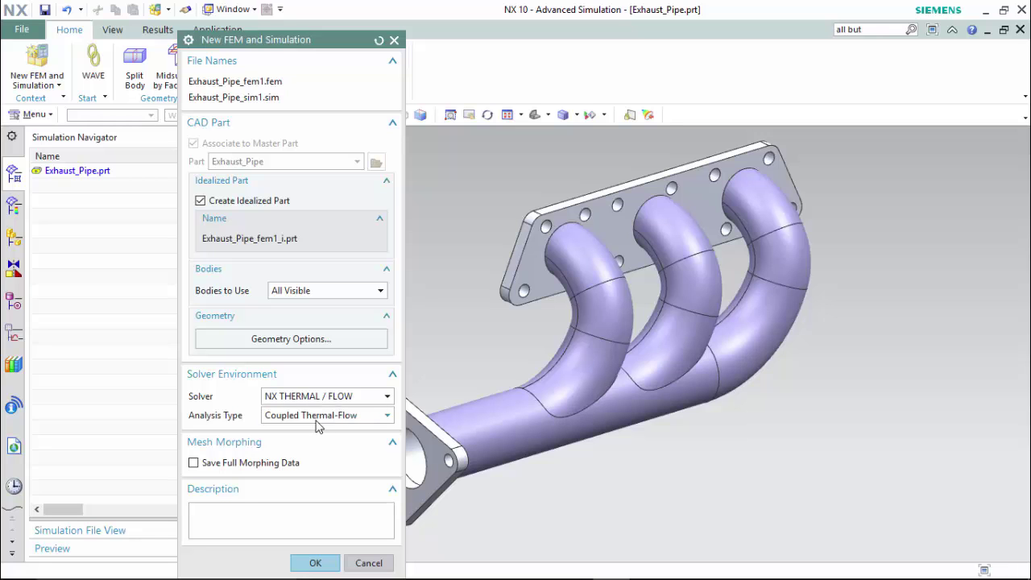
click(315, 562)
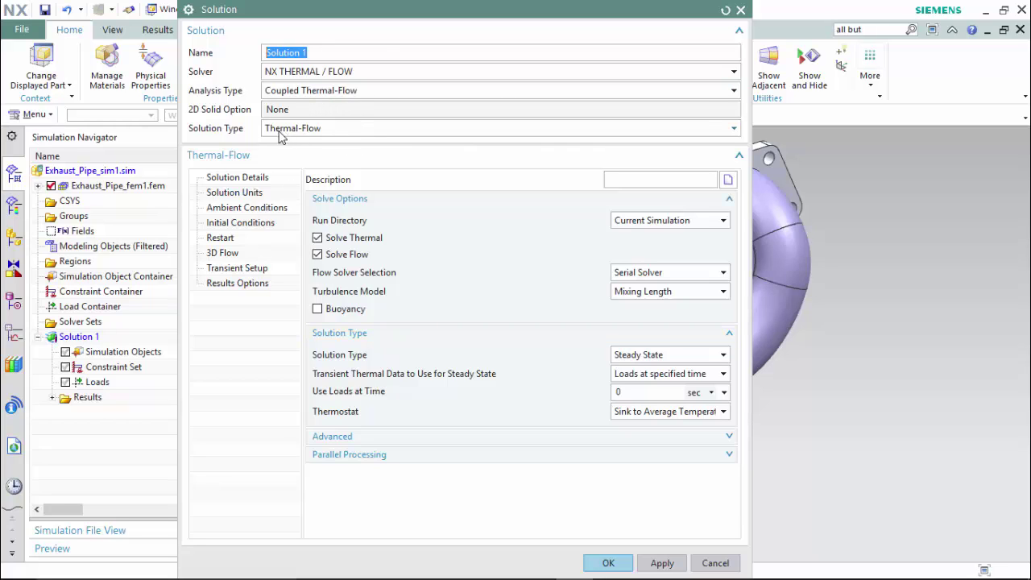
- Keep Steady State and add Mass Fluxes, Roughness and Surface Pressures to the 3D Flow results
click(648, 357)
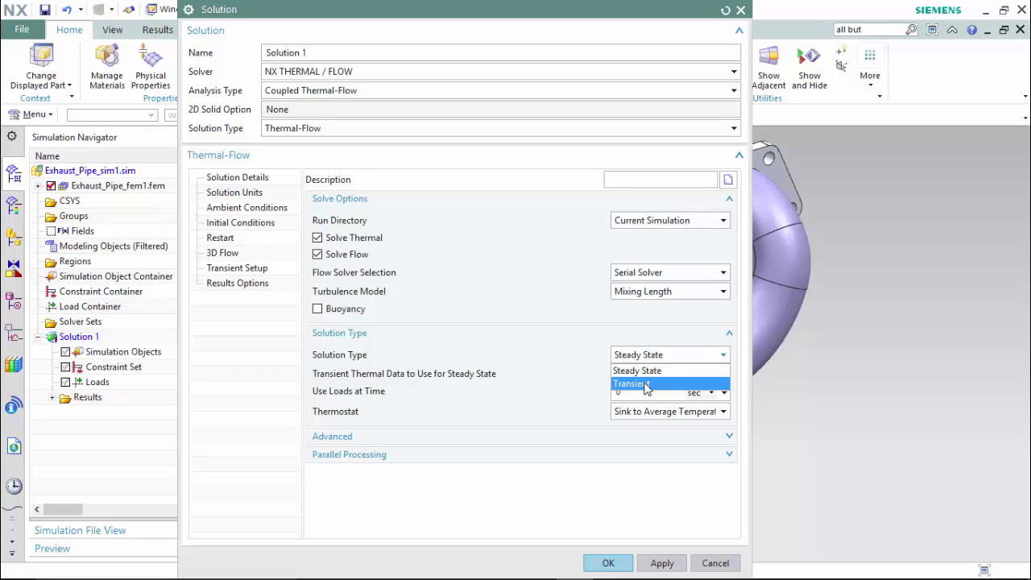
key(Escape)
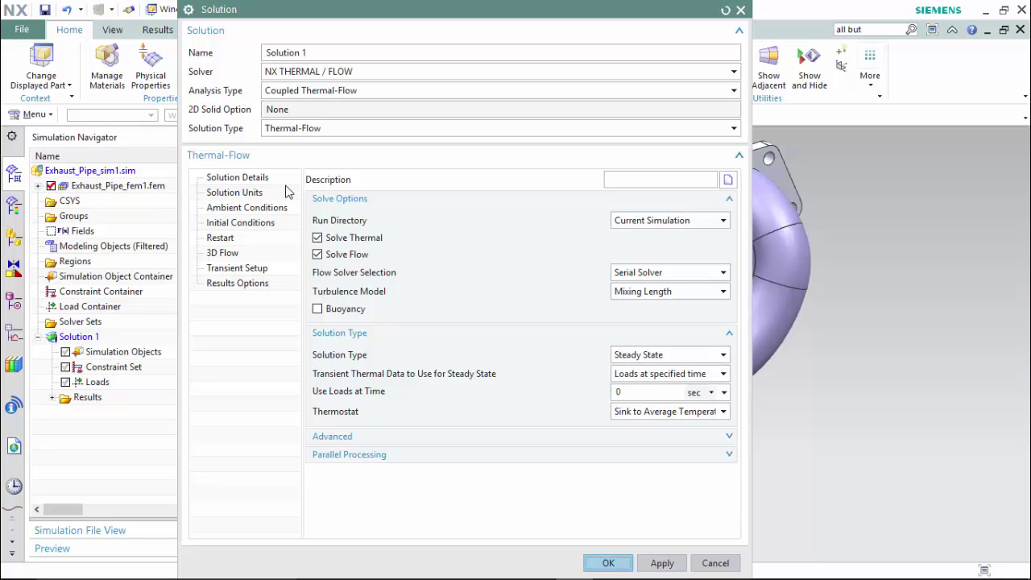
click(234, 283)
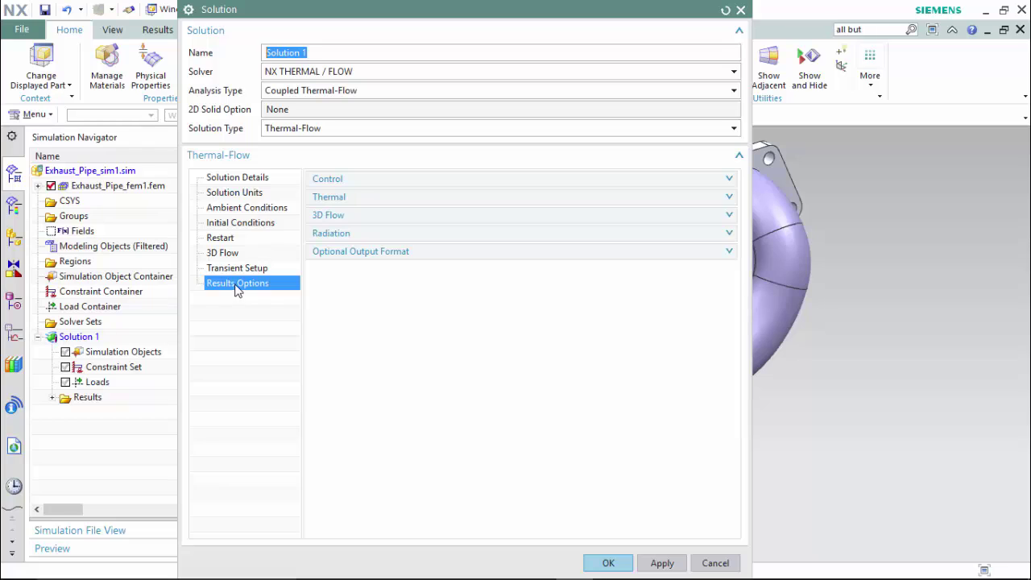
click(336, 216)
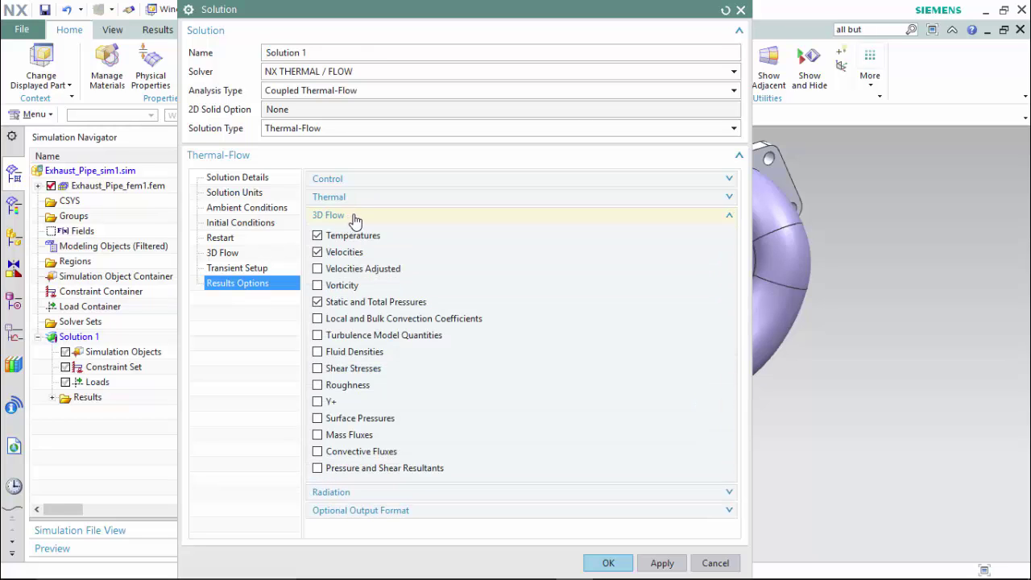
click(318, 434)
click(317, 385)
click(323, 420)
- Accept Solution 1 and switch to the idealized part Exhaust_Pipe_fem1_i.prt
click(618, 563)
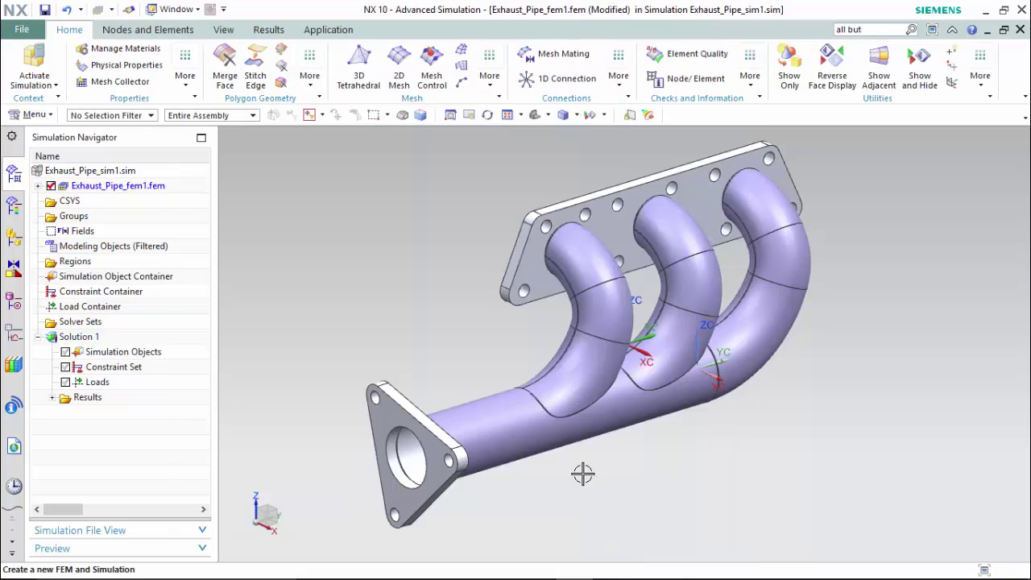
click(171, 10)
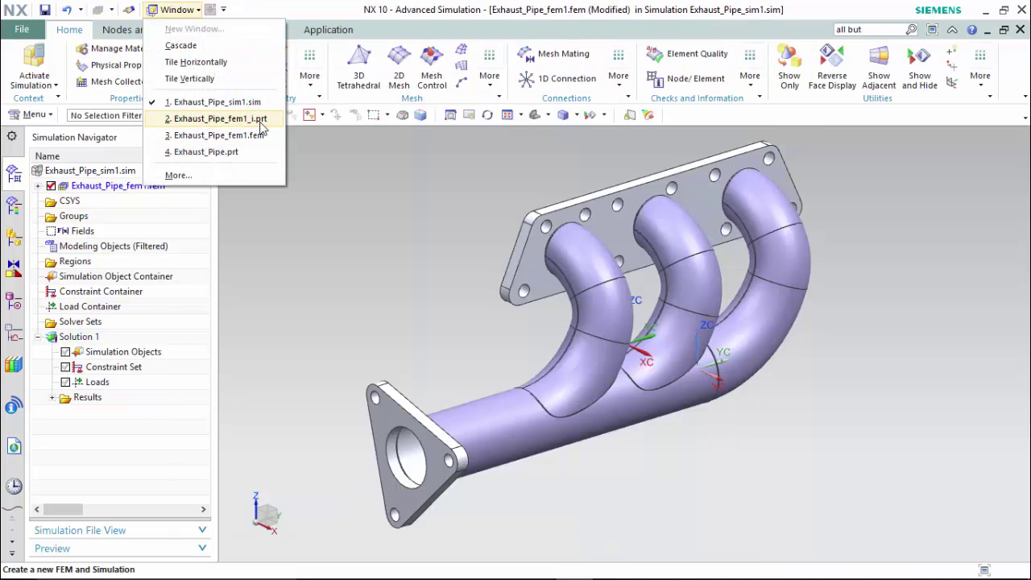
click(261, 121)
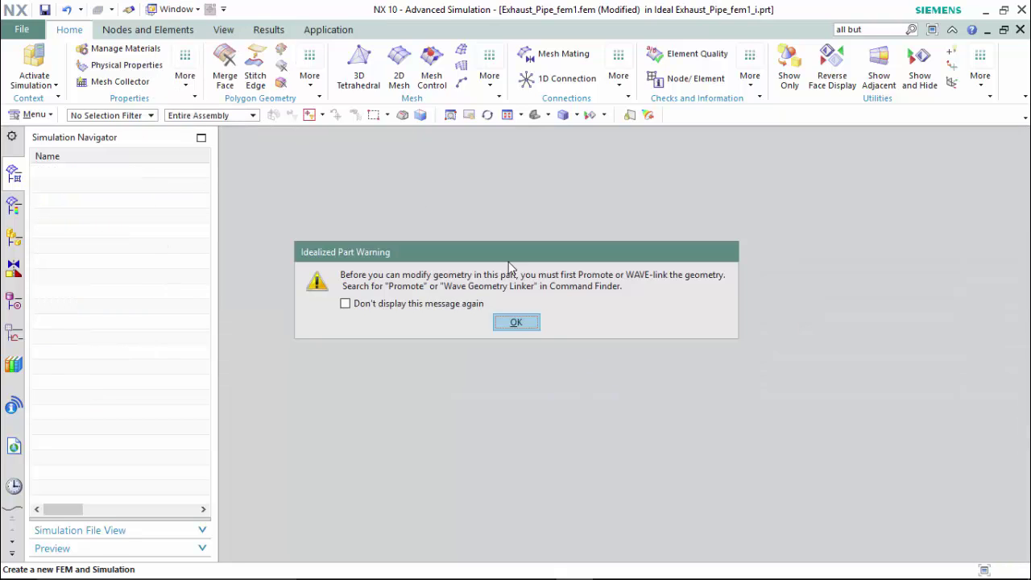
click(517, 326)
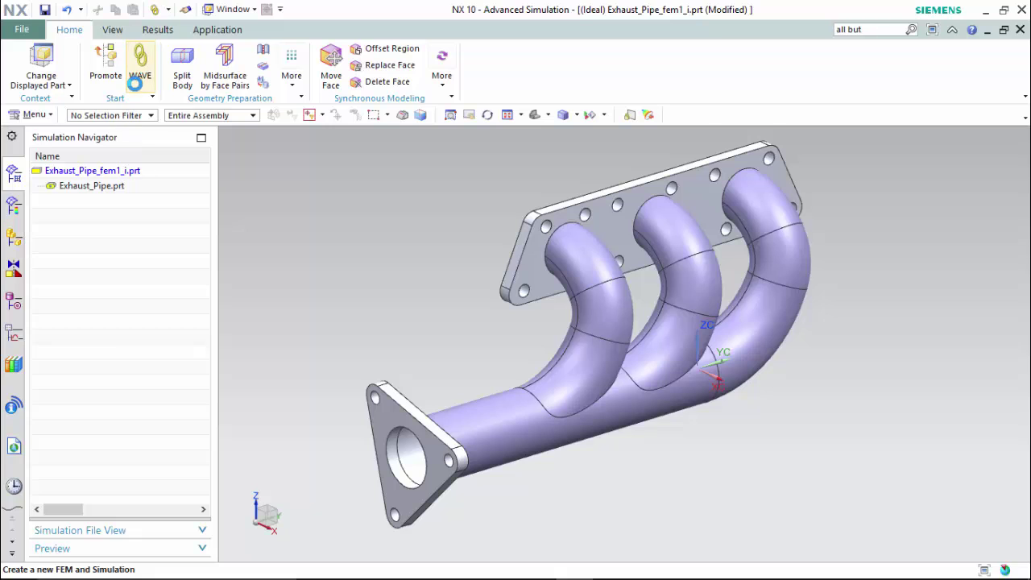
- WAVE-link the exhaust pipe body into the idealized part and hide the original Exhaust_Pipe component
click(140, 64)
click(591, 276)
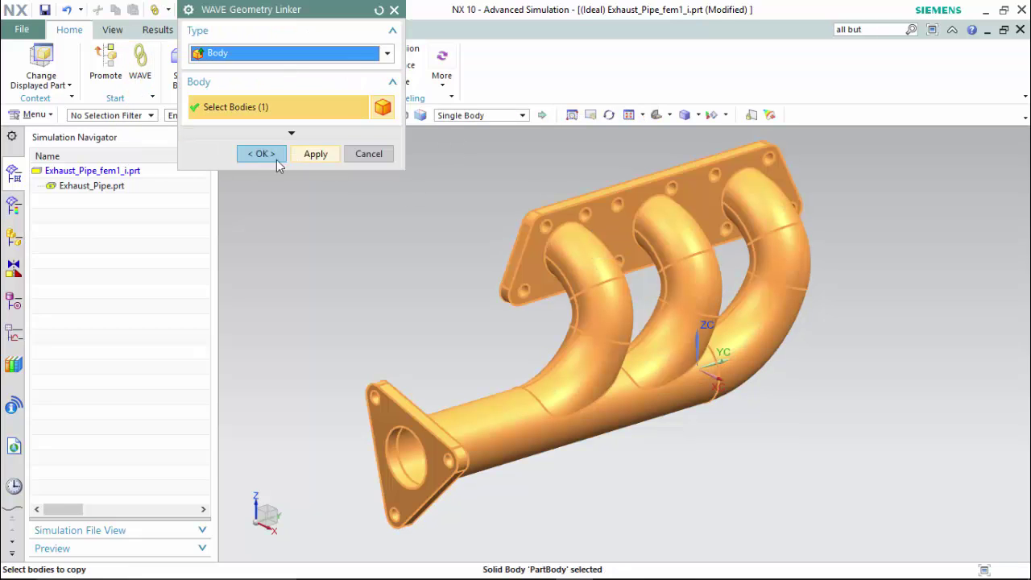
click(264, 154)
click(13, 240)
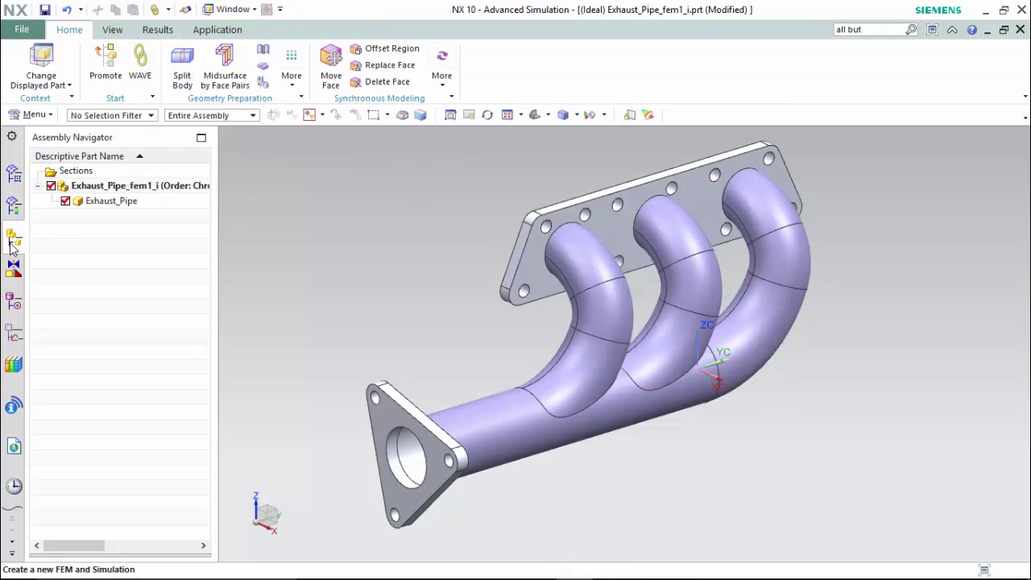
click(65, 200)
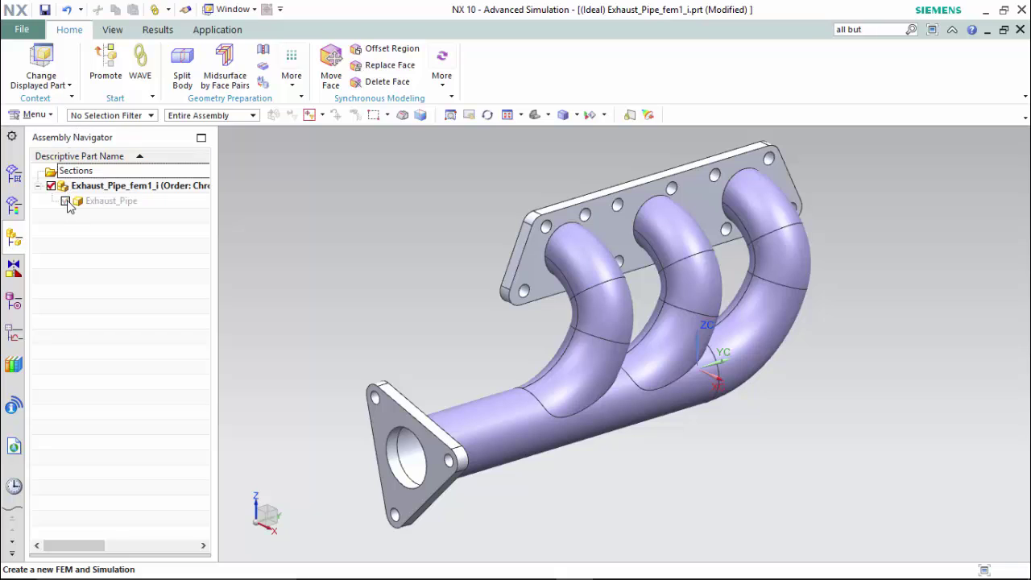
click(13, 300)
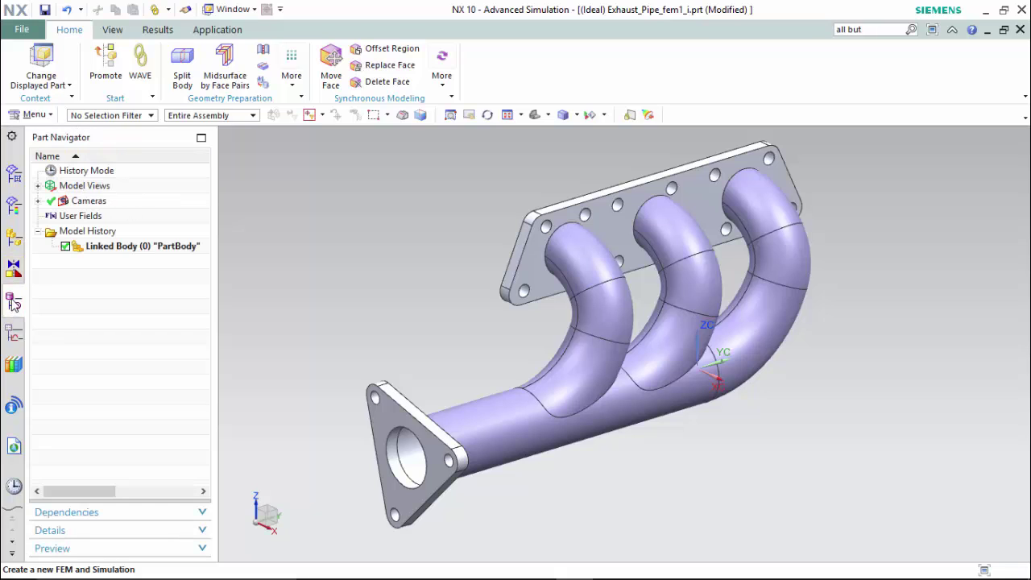
click(65, 246)
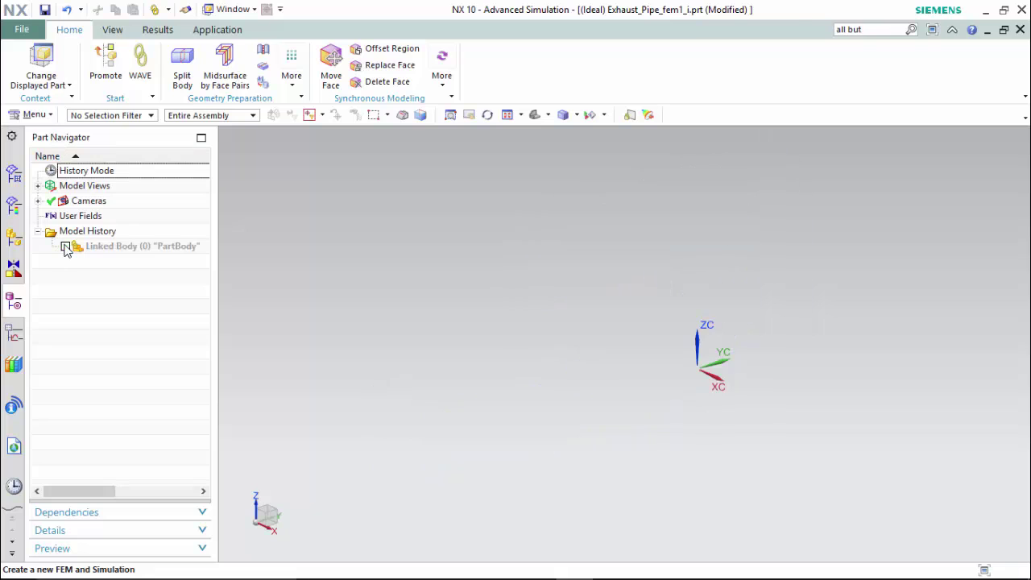
click(66, 246)
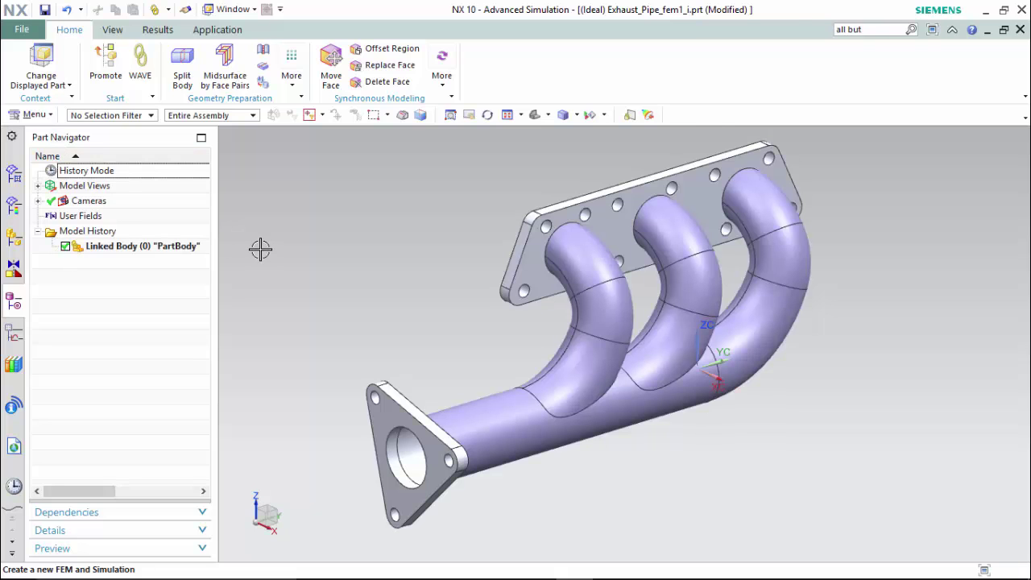
- Add All But Selected to the Top Border Bar and start a Delete Face on the linked body
key(ctrl+alt+l)
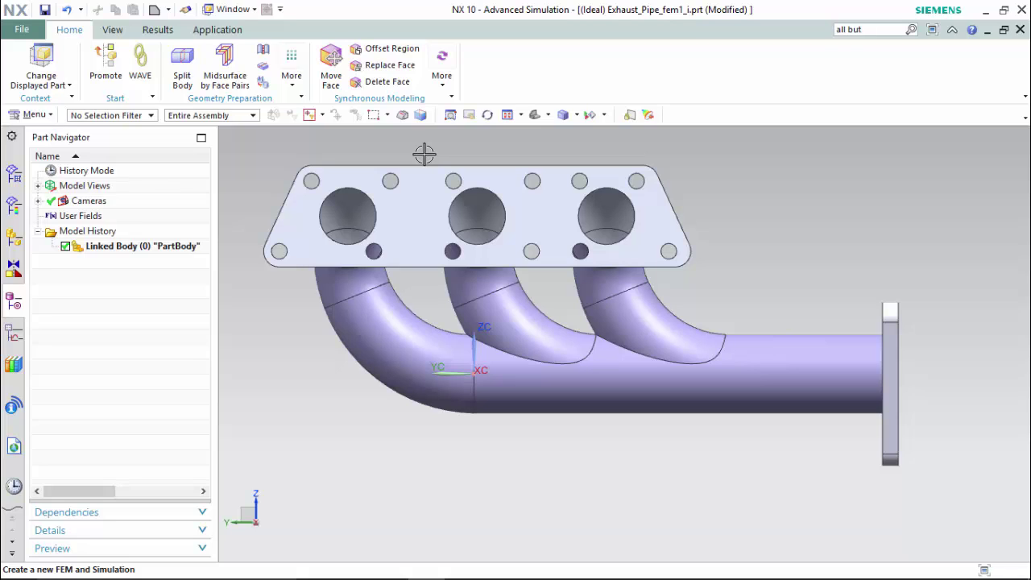
click(881, 29)
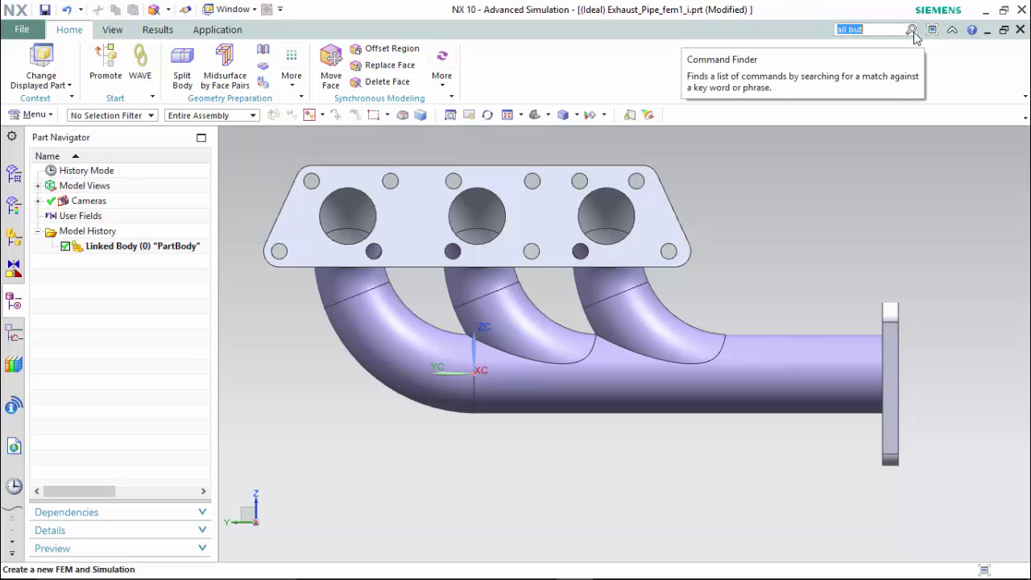
click(911, 30)
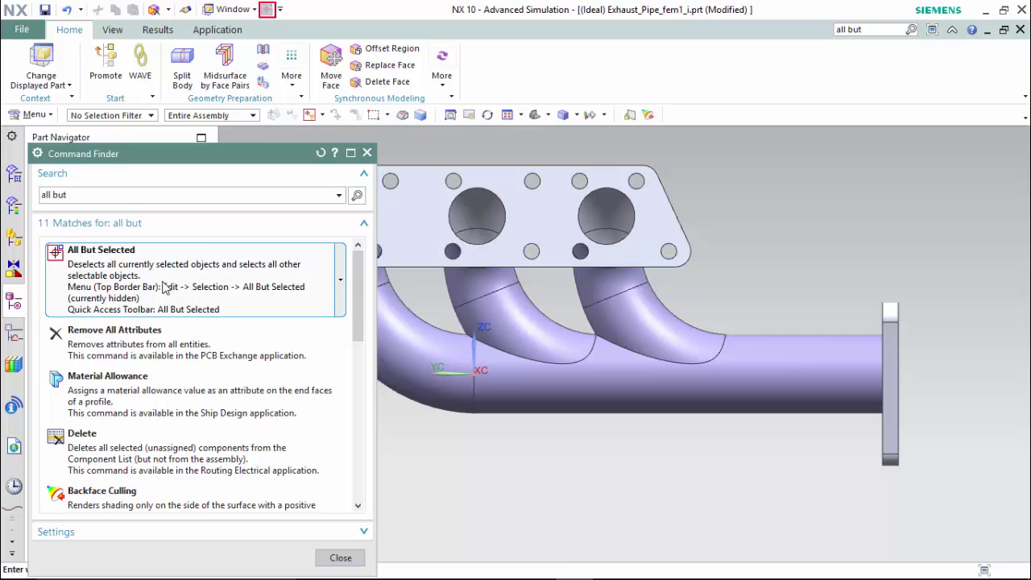
right_click(163, 288)
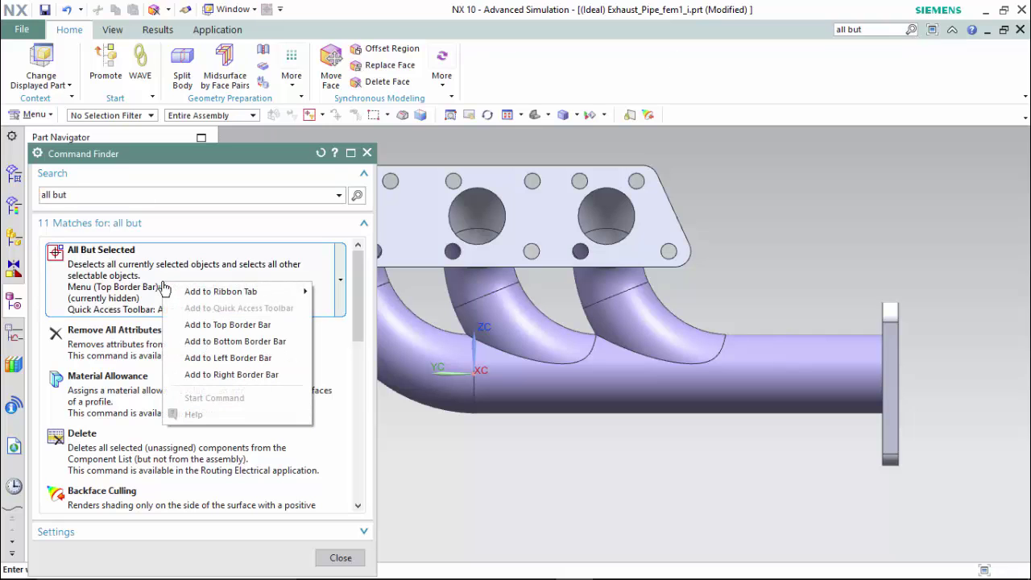
click(272, 325)
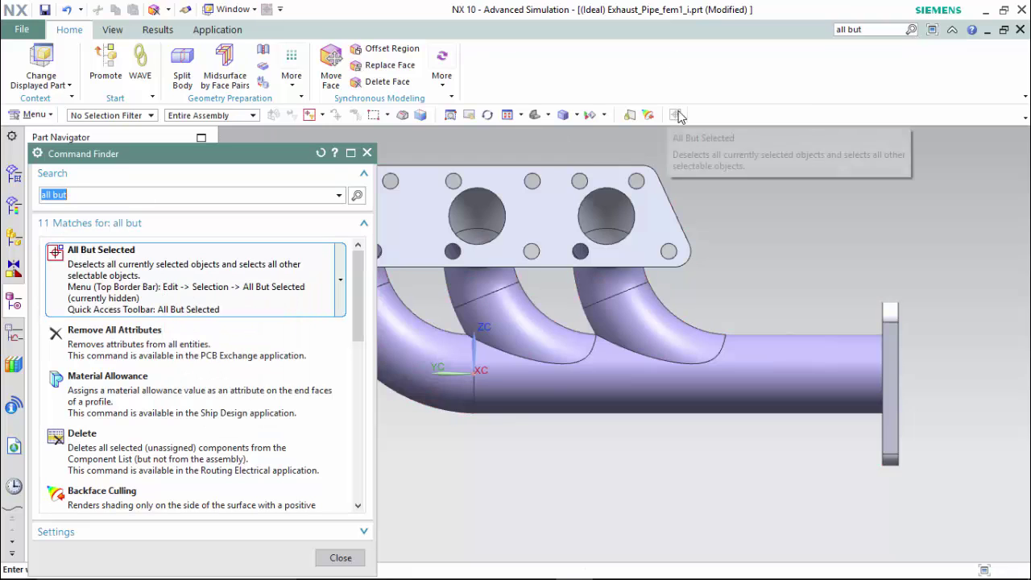
key(Escape)
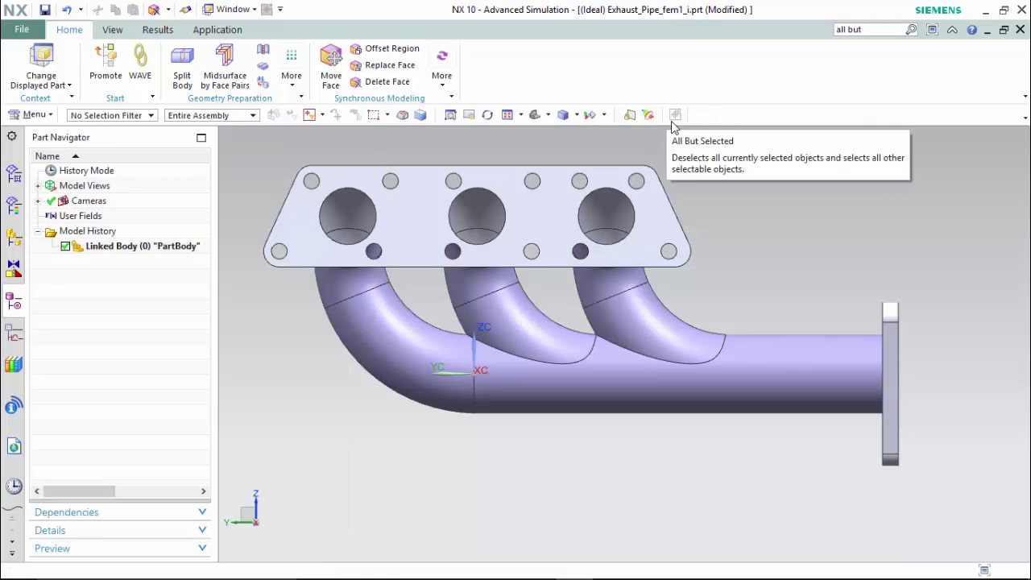
click(383, 84)
middle_drag(524, 133, 507, 121)
- Invert the face selection with All But Selected and delete the 52 flange faces
click(499, 119)
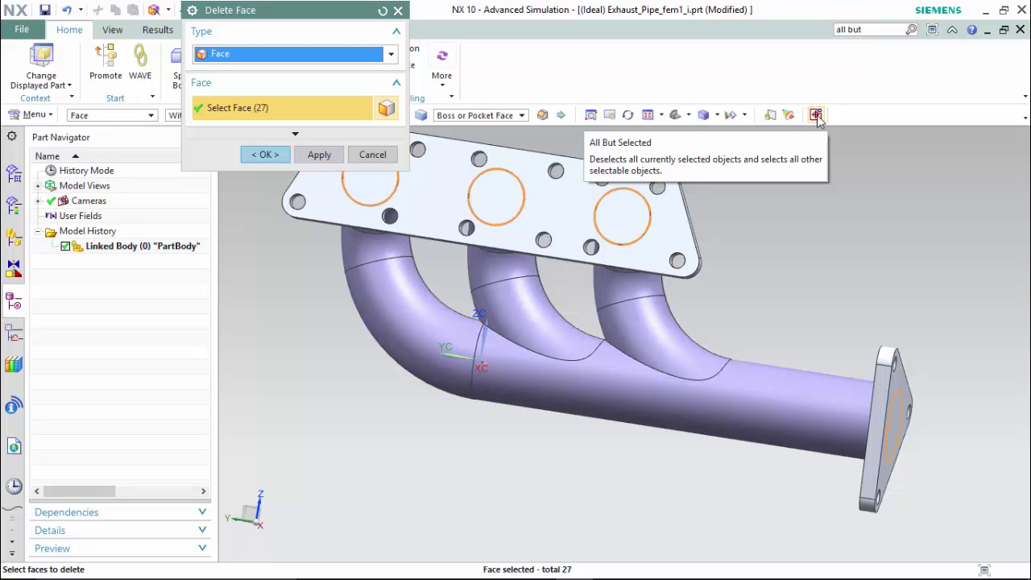
click(815, 115)
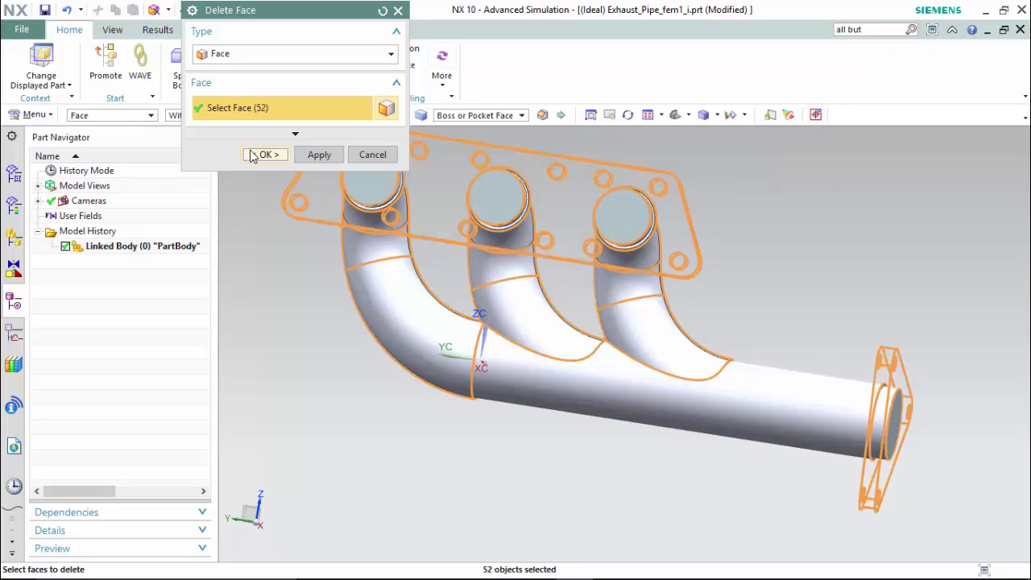
click(254, 154)
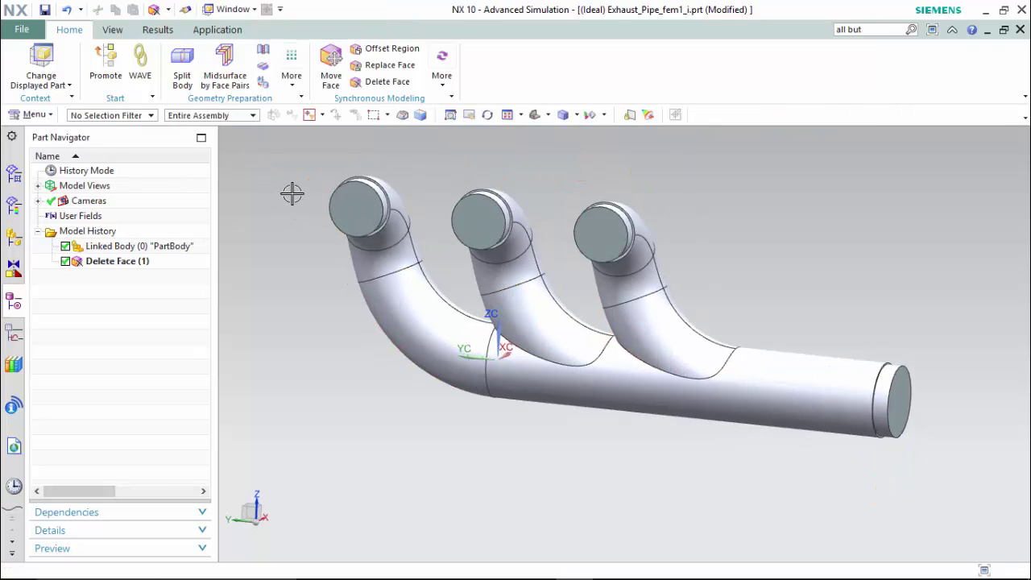
key(ctrl+s)
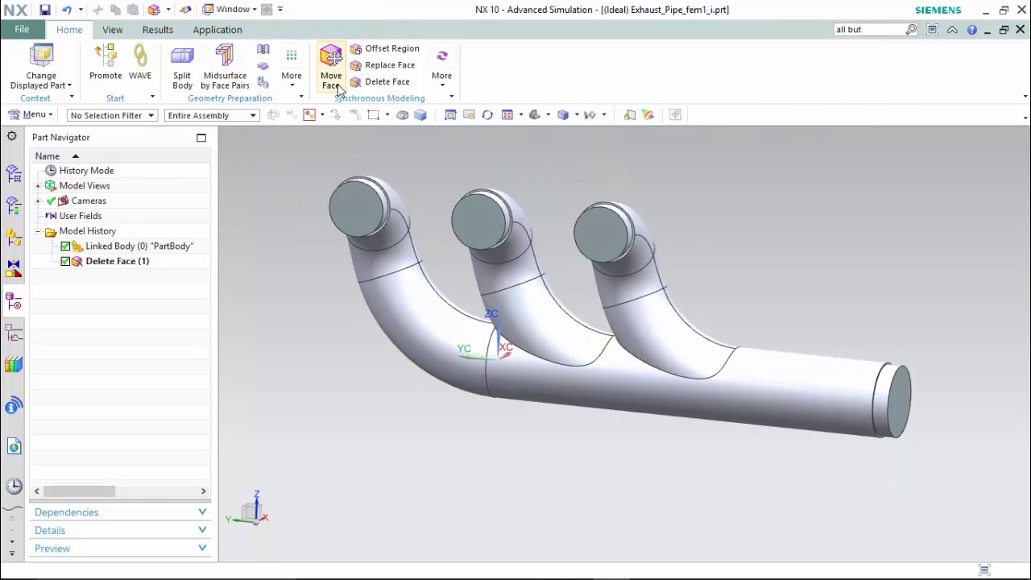
click(338, 88)
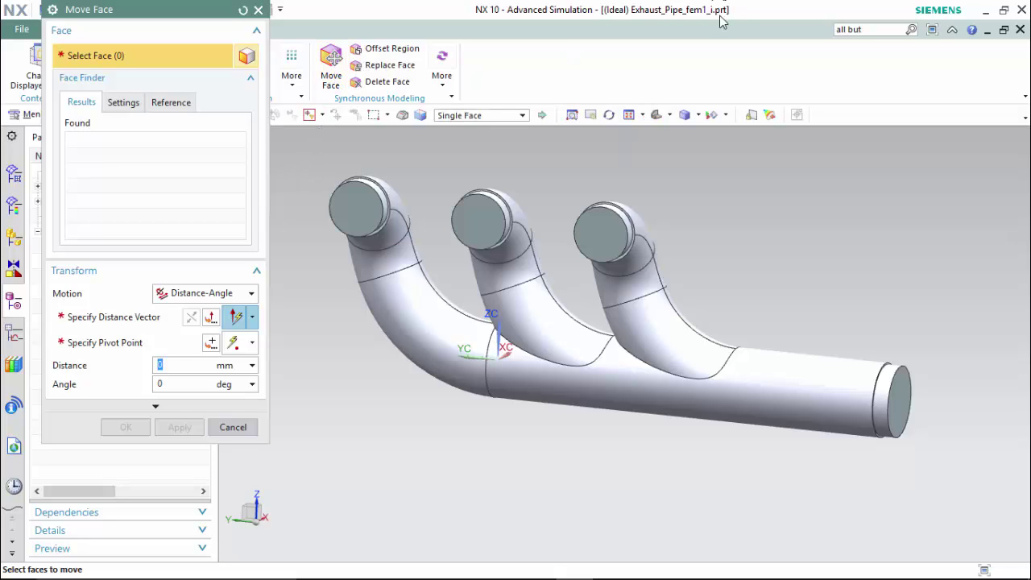
click(898, 386)
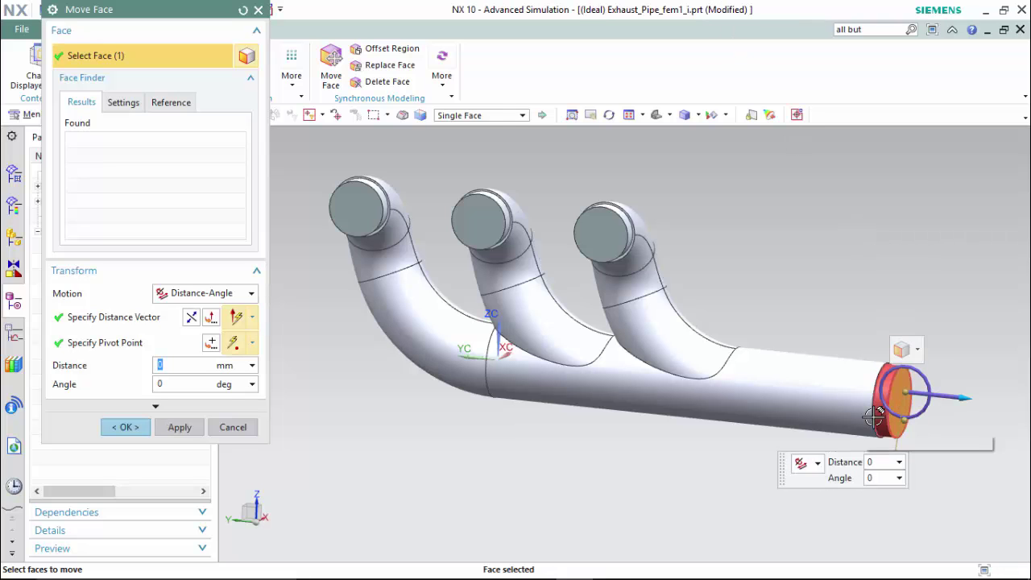
click(879, 412)
scroll(880, 412, up, 3)
click(886, 362)
scroll(759, 310, down, 4)
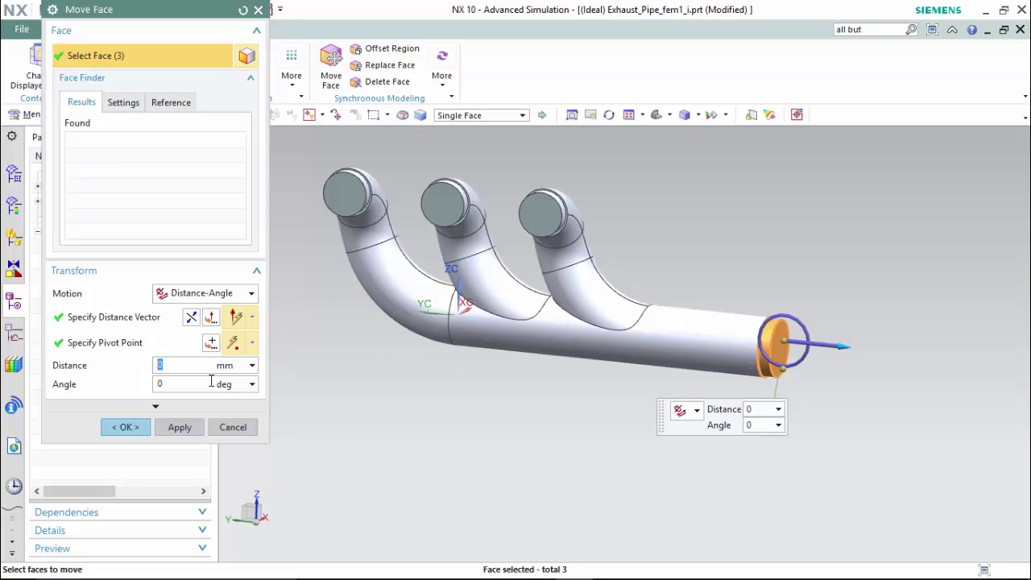
click(181, 368)
text(.1)
key(Tab)
click(129, 427)
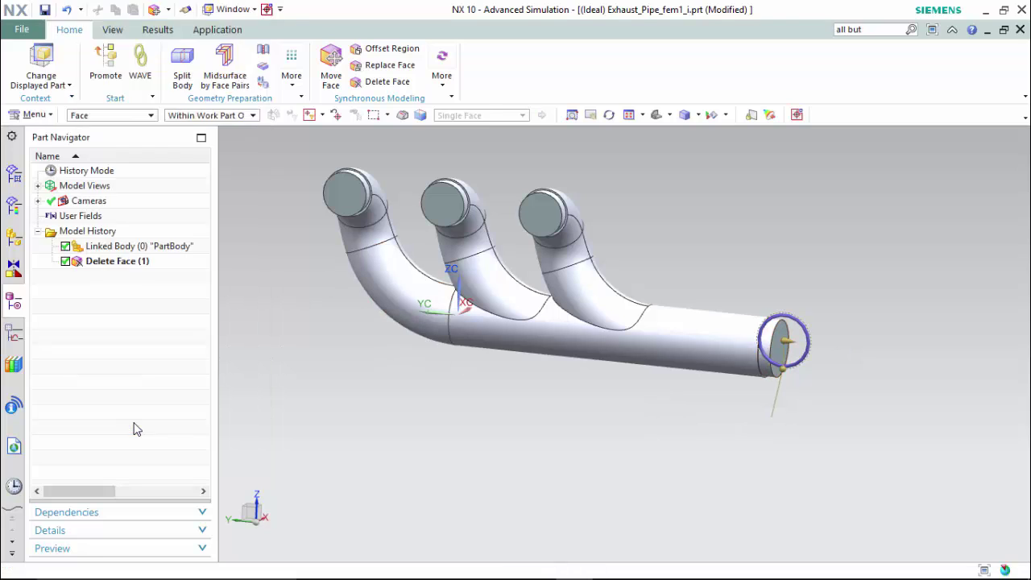
key(ctrl+z)
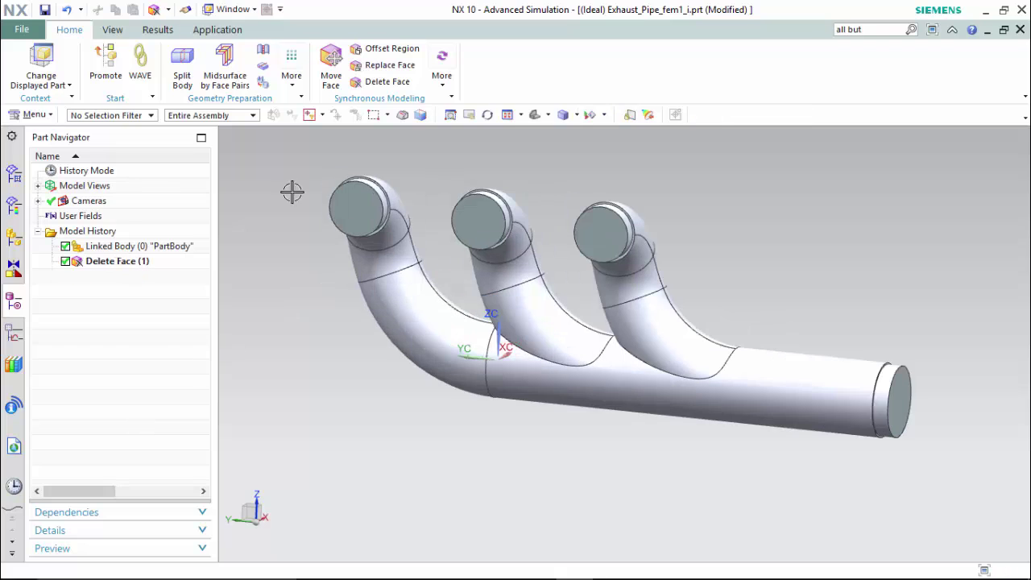
- Switch to Exhaust_Pipe_fem1.fem and hide polygon body PartBody (1), leaving pipe PartBody (2) visible
click(245, 10)
click(279, 137)
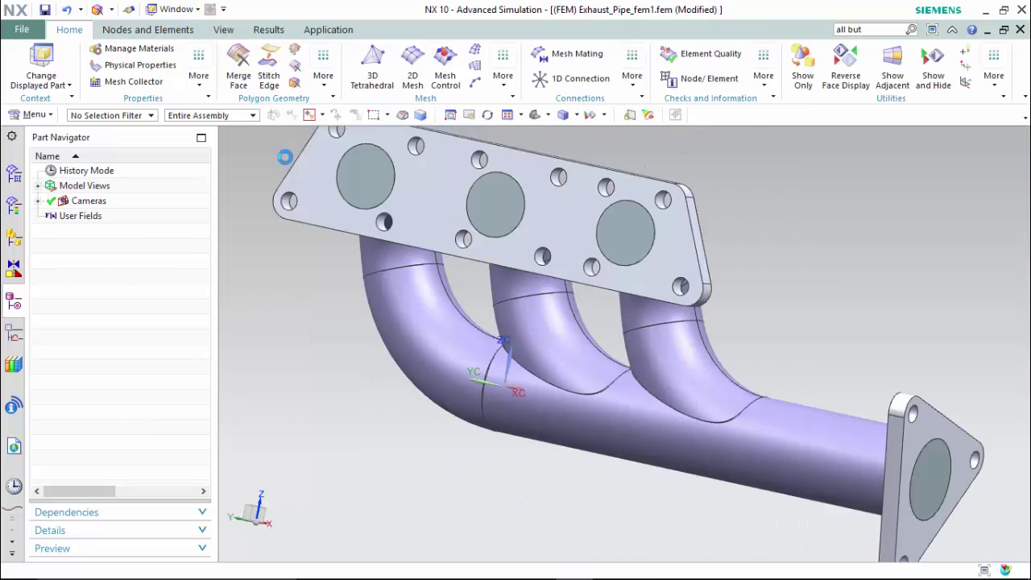
click(16, 176)
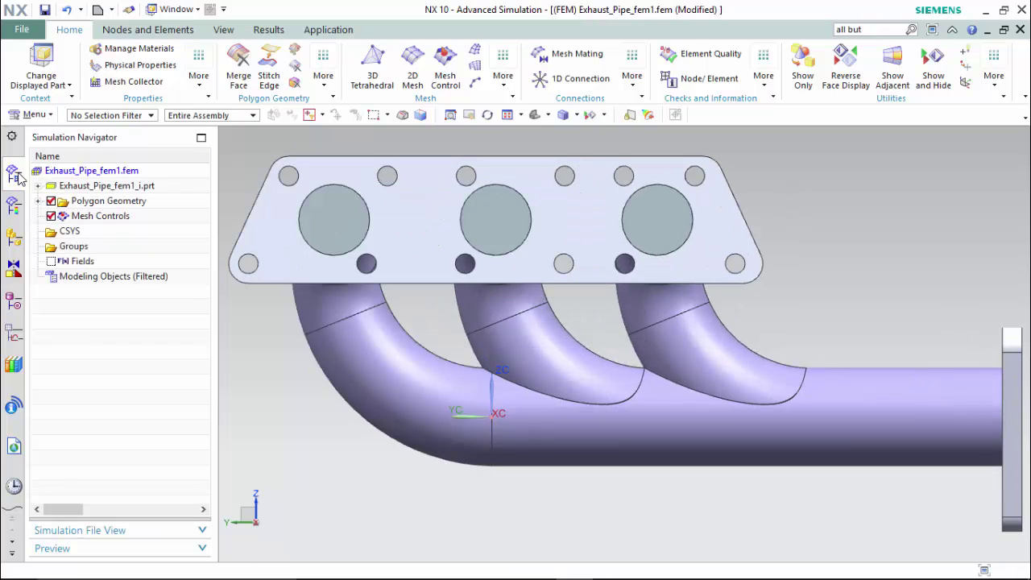
click(37, 186)
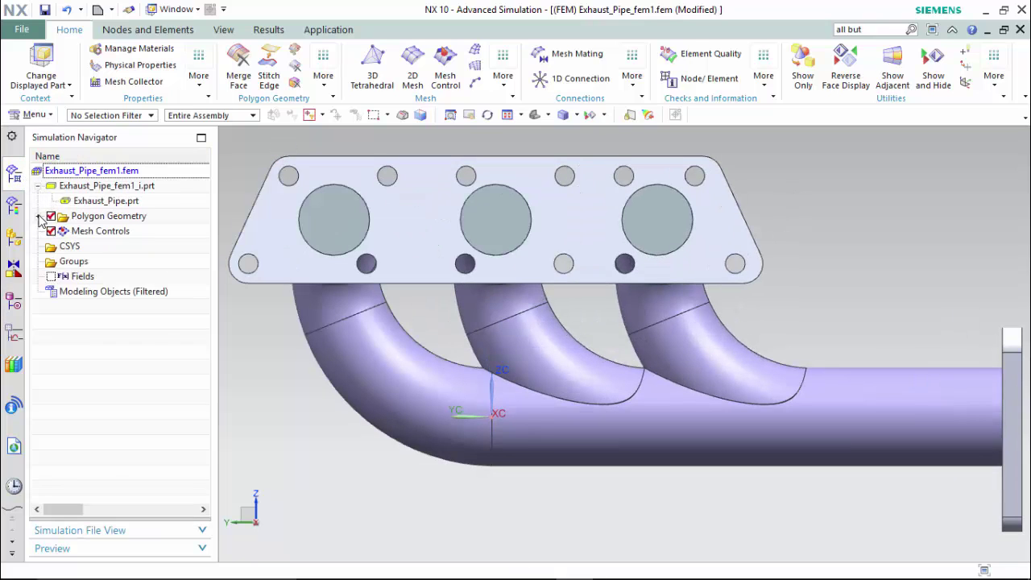
click(38, 217)
click(65, 231)
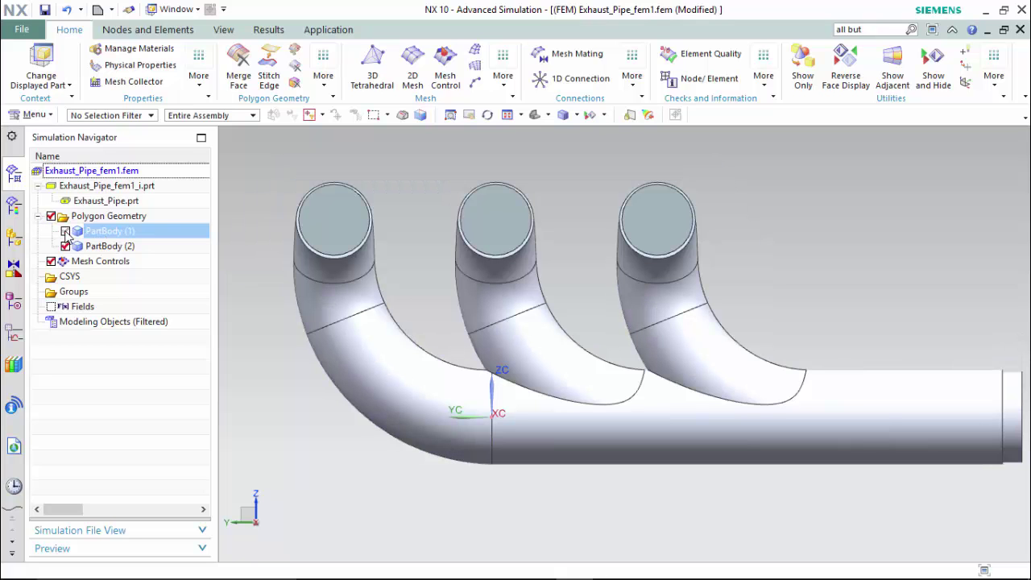
middle_drag(483, 194, 590, 230)
- Assign the library material Air to the PartBody (2) pipe body
click(32, 115)
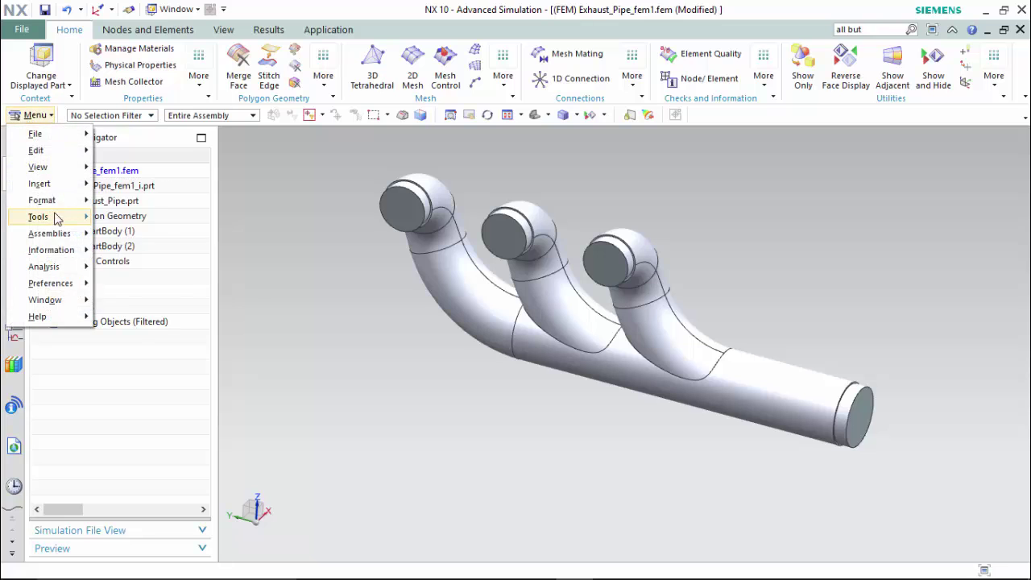
mouse_move(56, 219)
mouse_move(201, 126)
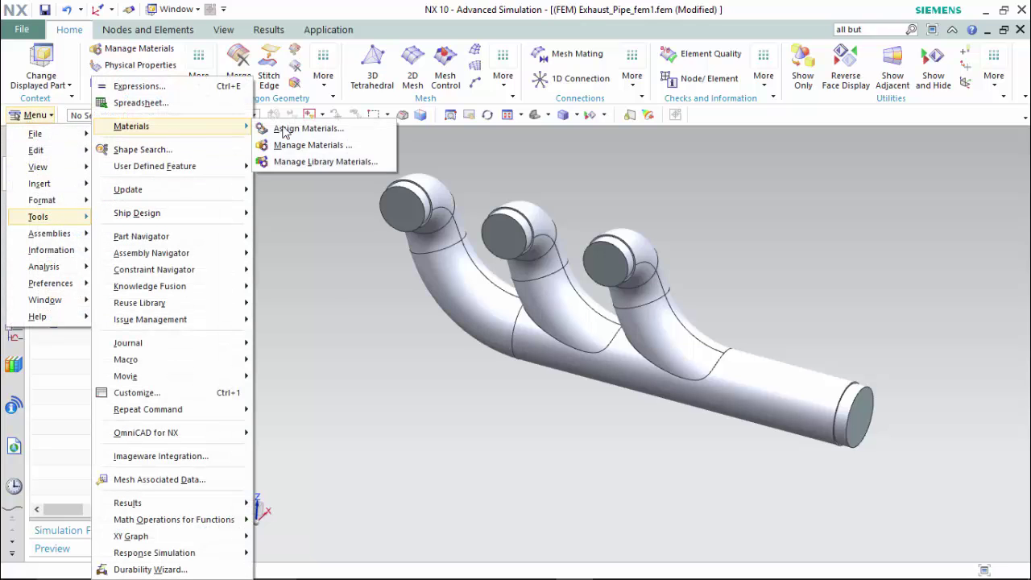
click(297, 126)
click(523, 307)
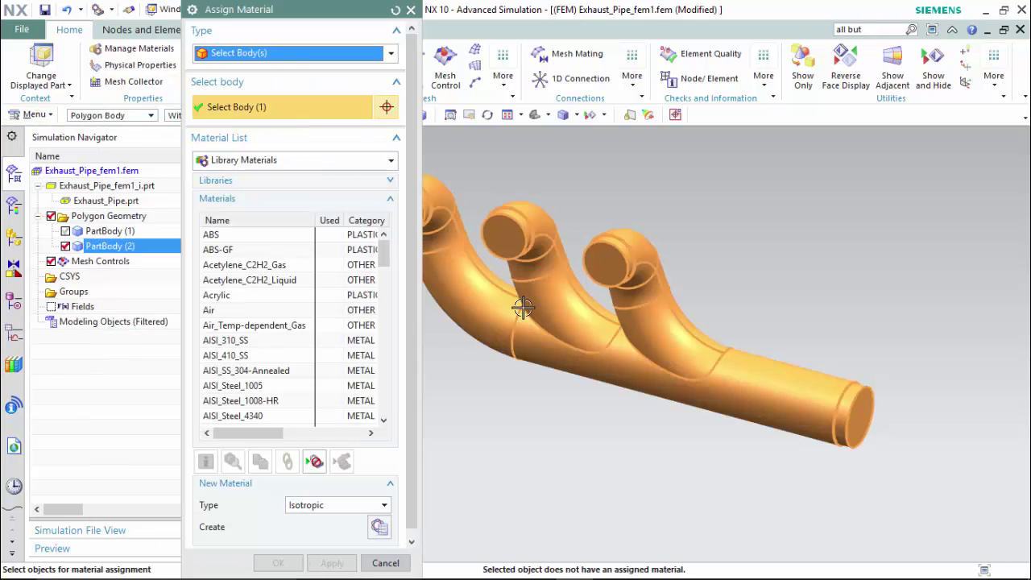
click(236, 313)
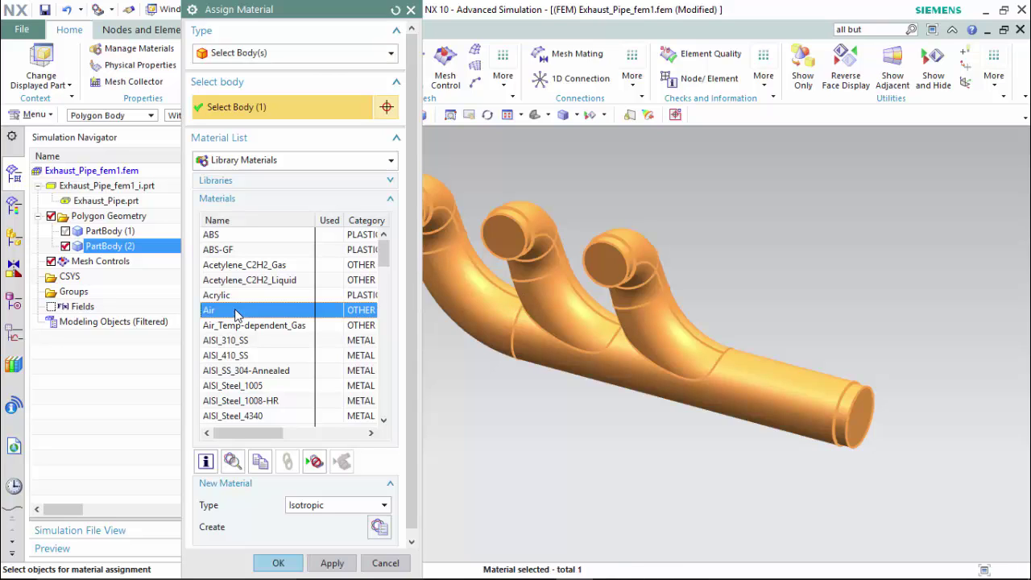
click(272, 561)
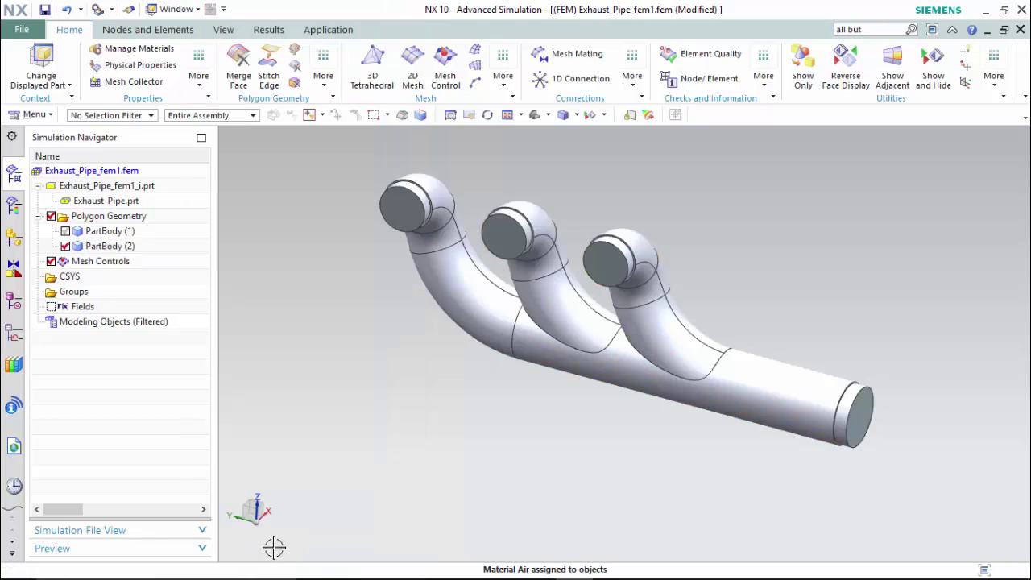
- Mesh the pipe body with 20.8 mm TET4 tetrahedral elements and save the FEM file
click(372, 74)
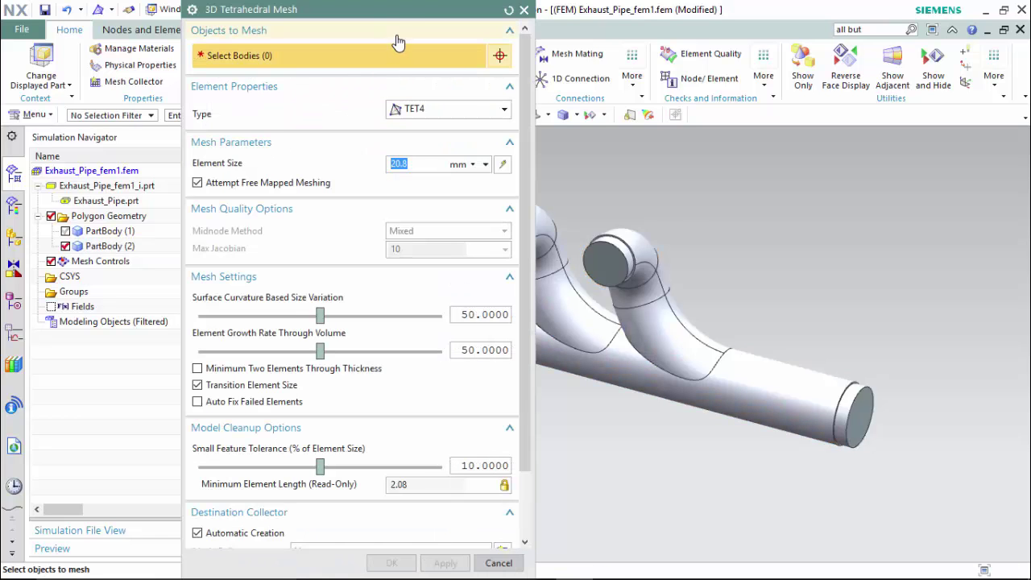
drag(401, 21, 262, 21)
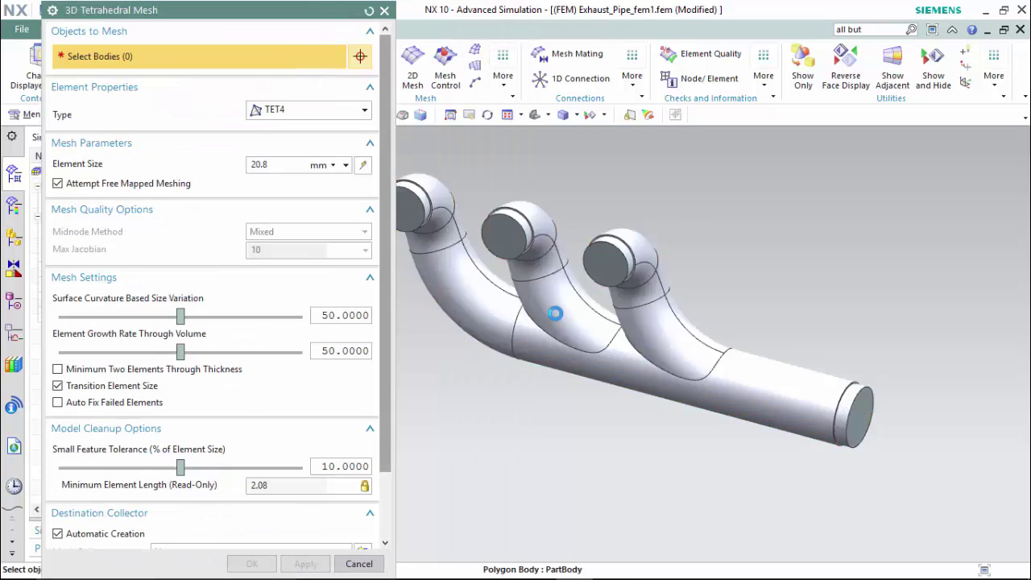
click(555, 313)
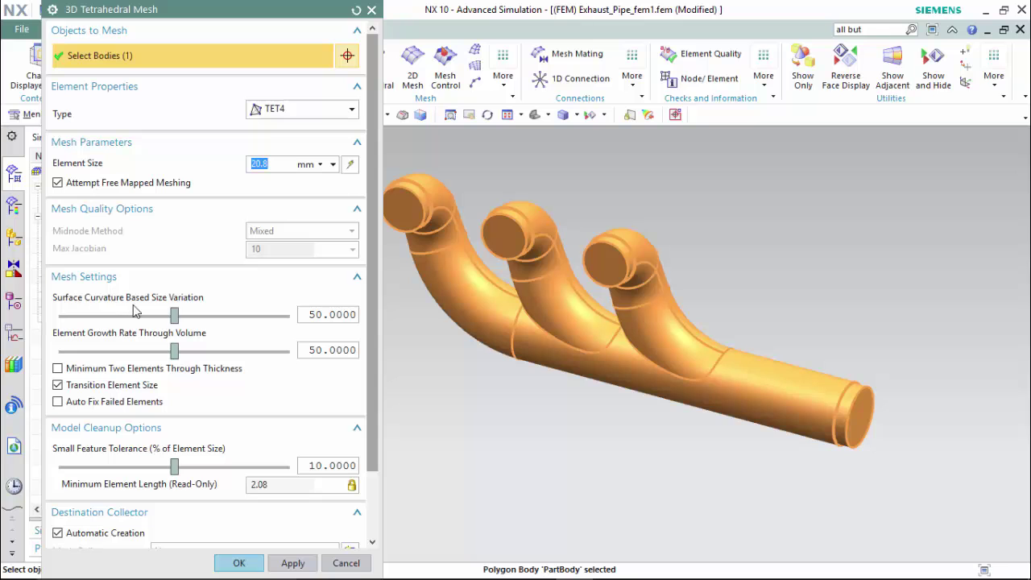
click(239, 562)
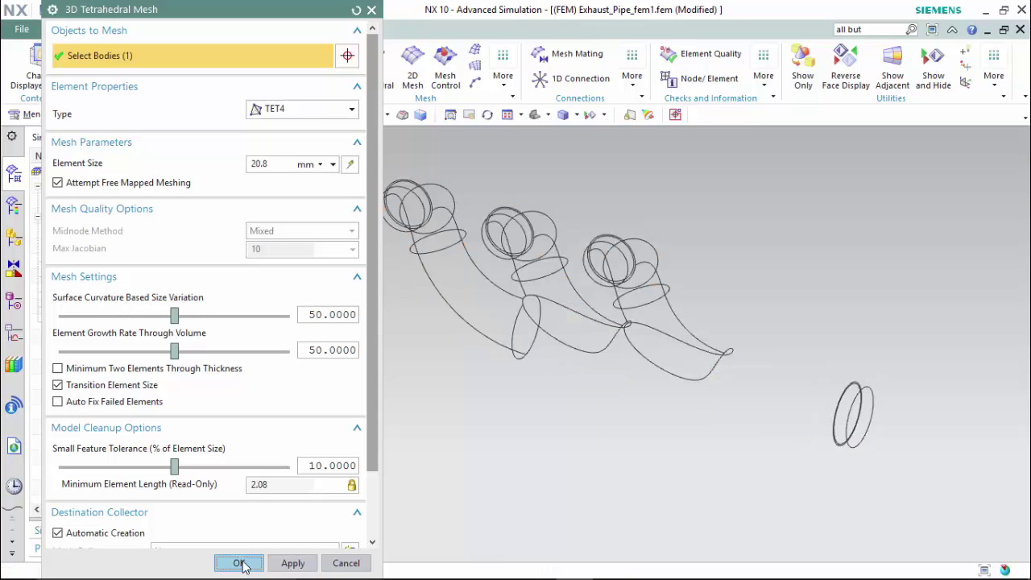
key(ctrl+s)
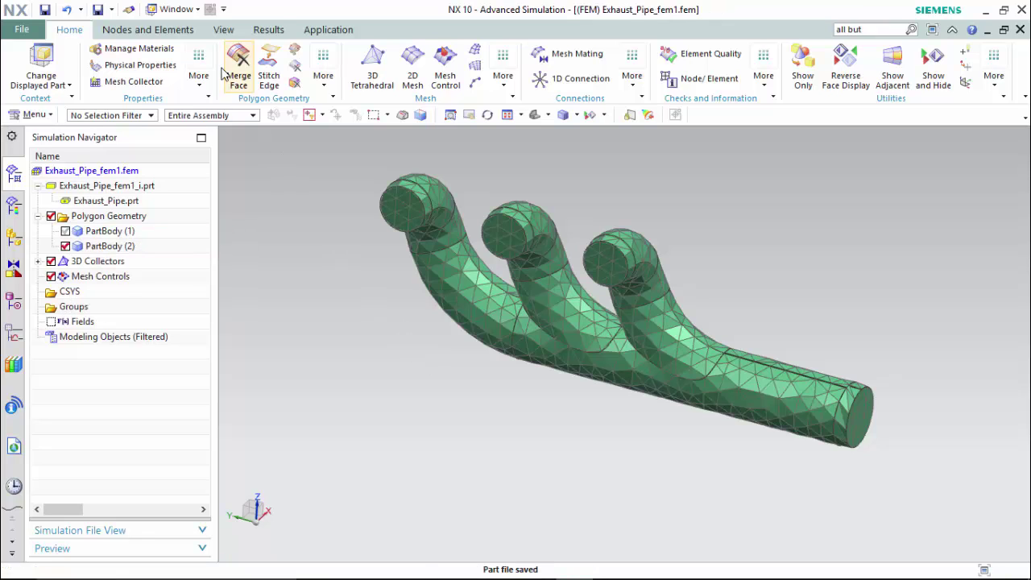
click(172, 9)
- In Exhaust_Pipe_sim1.sim, select the three pipe inlet faces for a Flow Boundary Condition
click(224, 105)
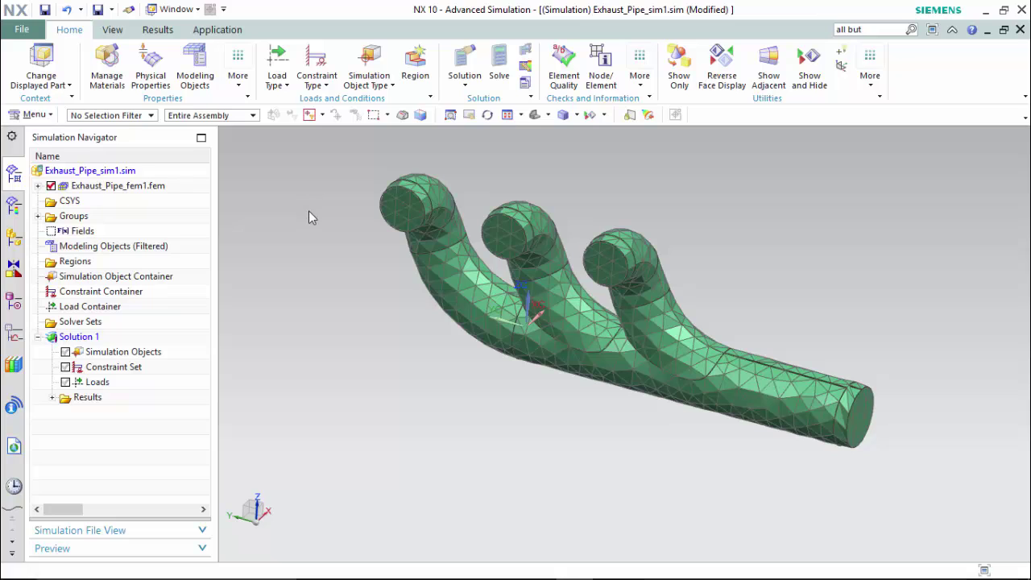
click(377, 85)
click(415, 154)
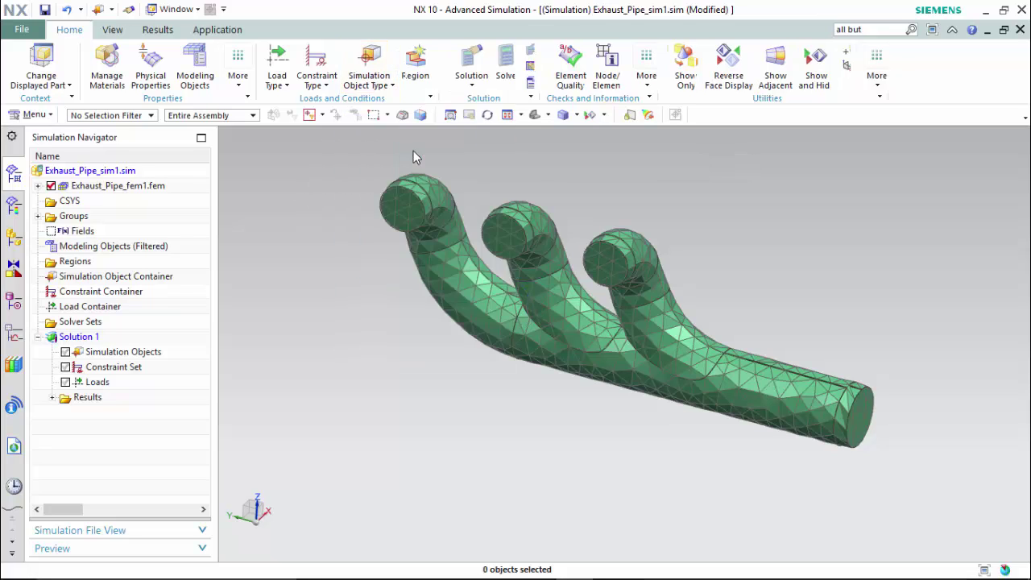
middle_drag(445, 170, 506, 204)
click(692, 273)
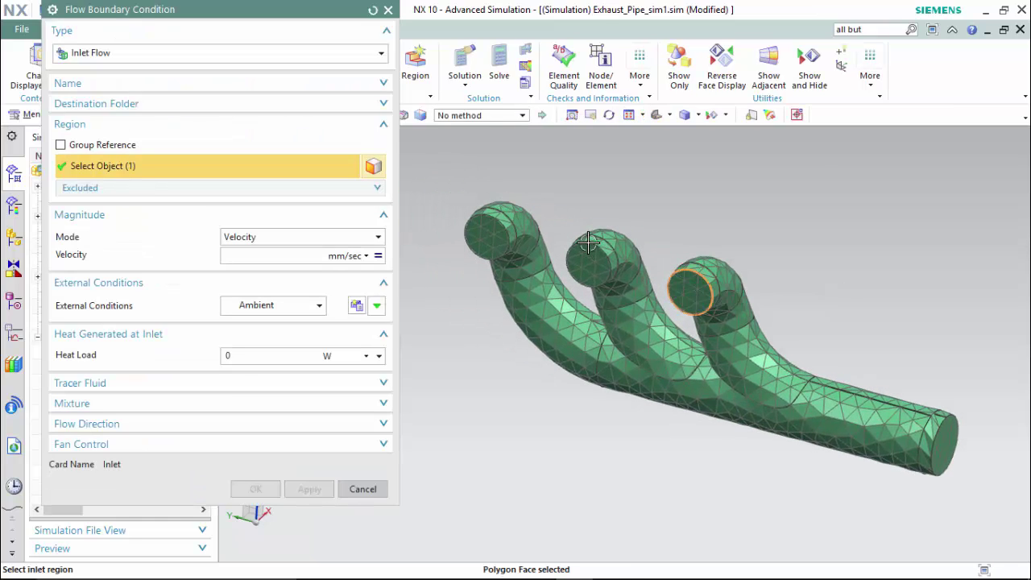
click(589, 248)
click(482, 234)
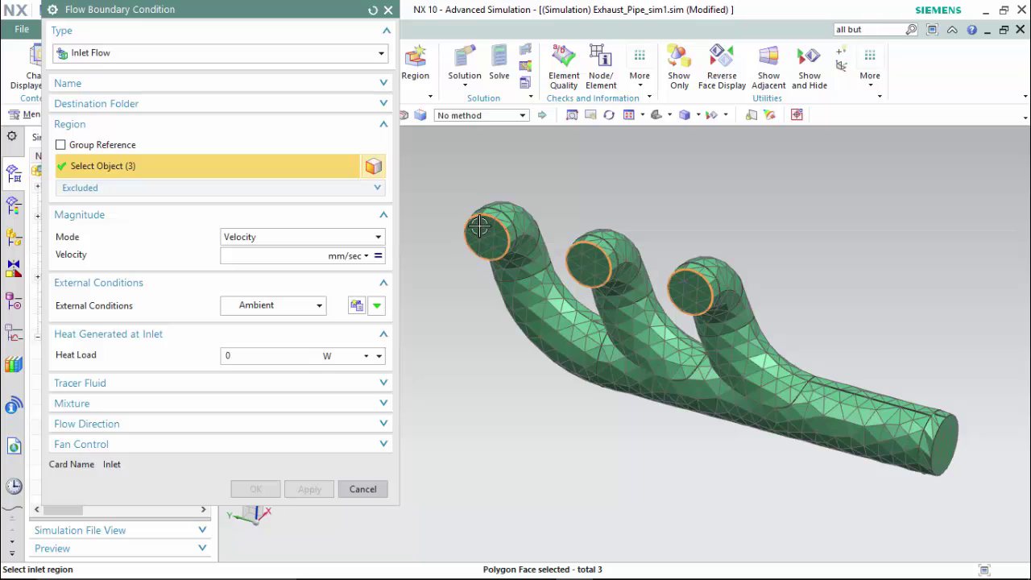
- Apply an Inlet Flow of 1000 mm/sec velocity with 25 W heat load to those faces
click(377, 237)
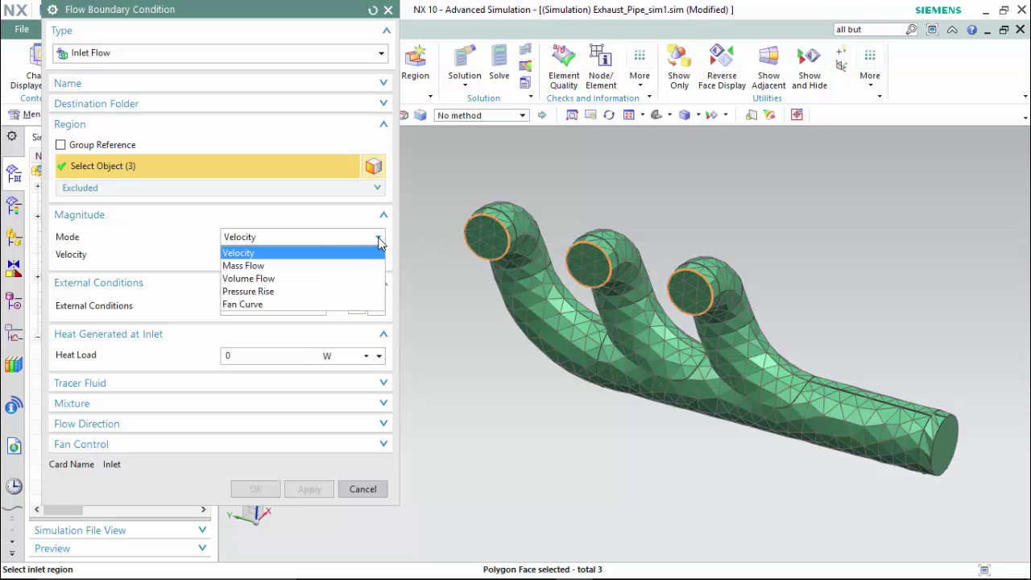
click(353, 255)
click(283, 255)
text(1000)
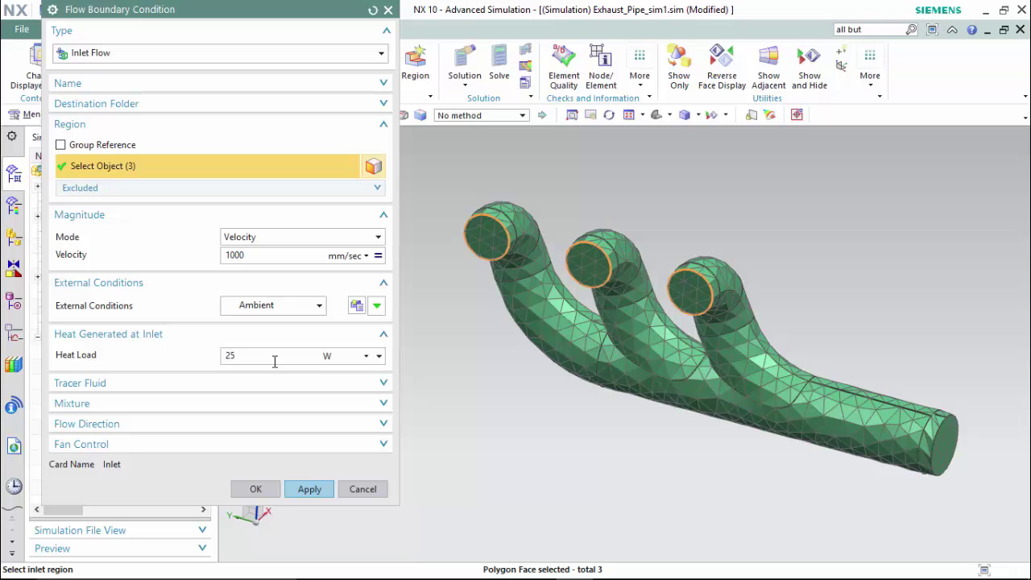
click(309, 489)
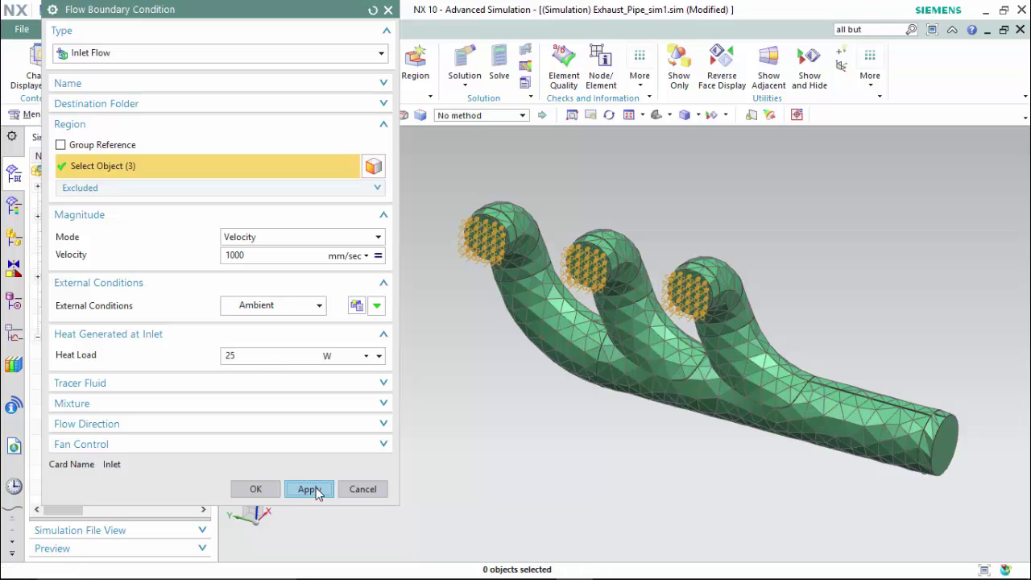
- Make the outlet end face an Opening boundary with Ambient external conditions and absolute pressure
click(231, 56)
click(222, 102)
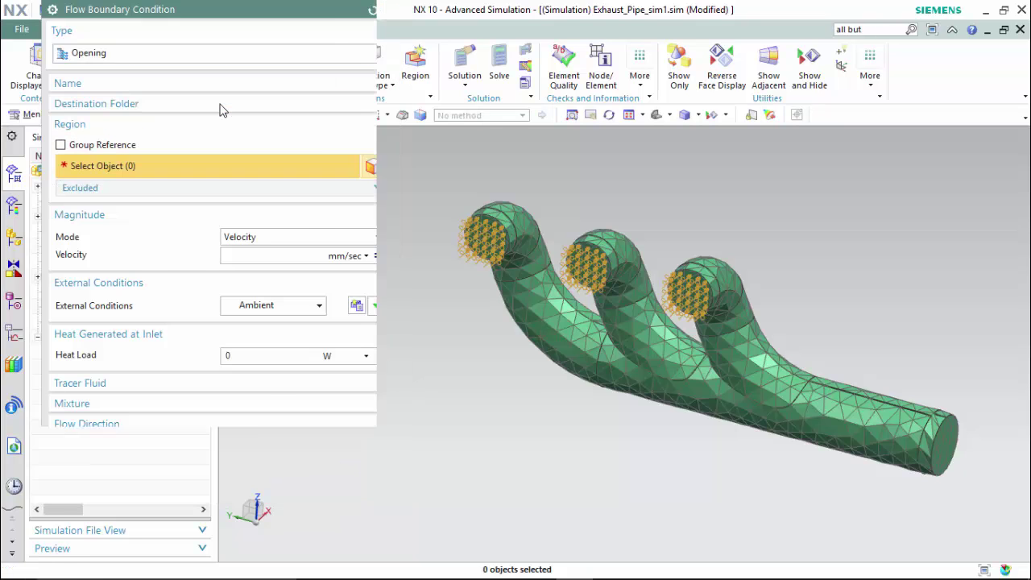
click(938, 438)
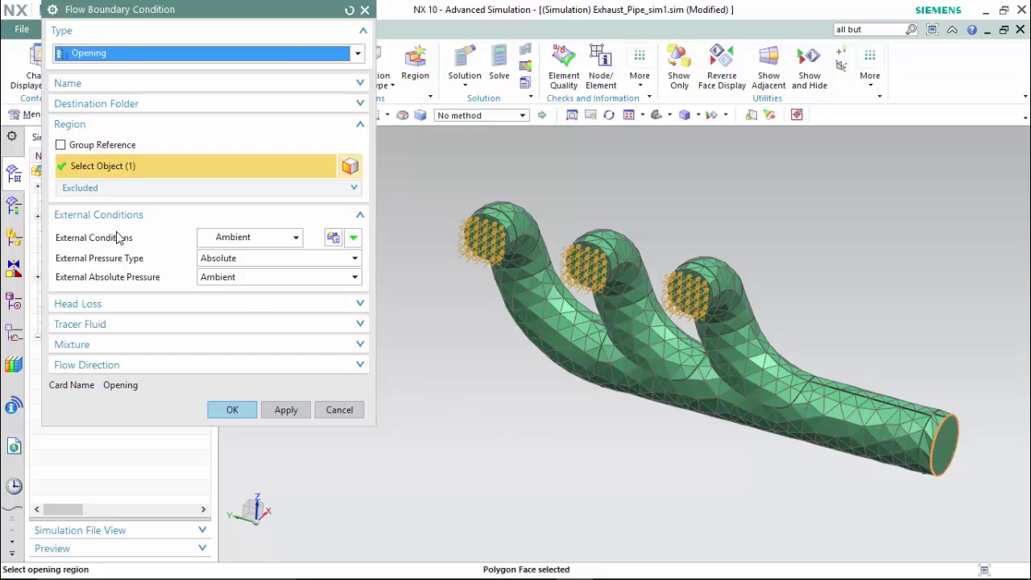
click(217, 240)
click(248, 243)
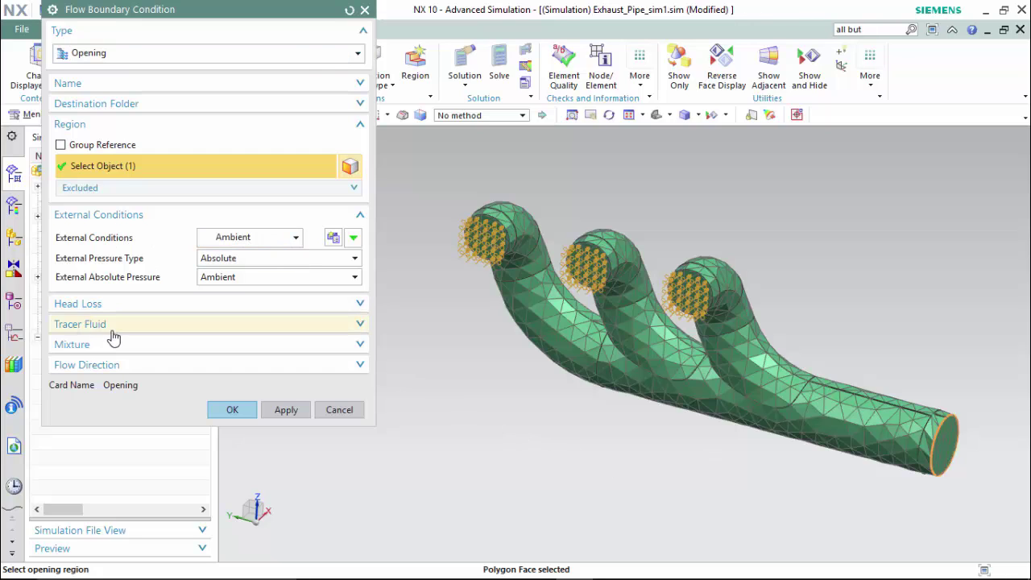
click(232, 409)
- Turn the pipe to an oblique view and run Solve on Solution 1
key(ctrl+alt+l)
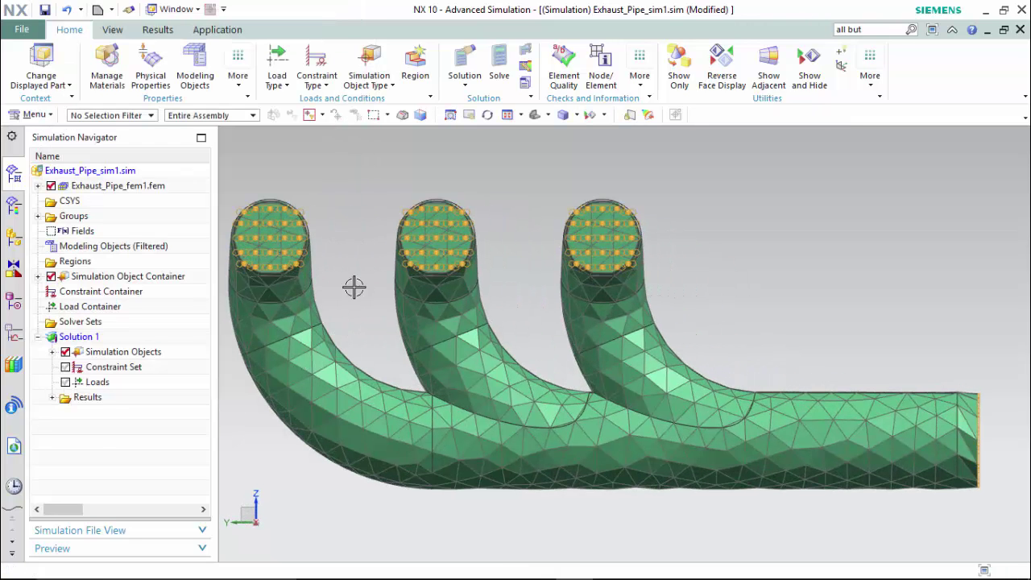
middle_drag(232, 162, 571, 175)
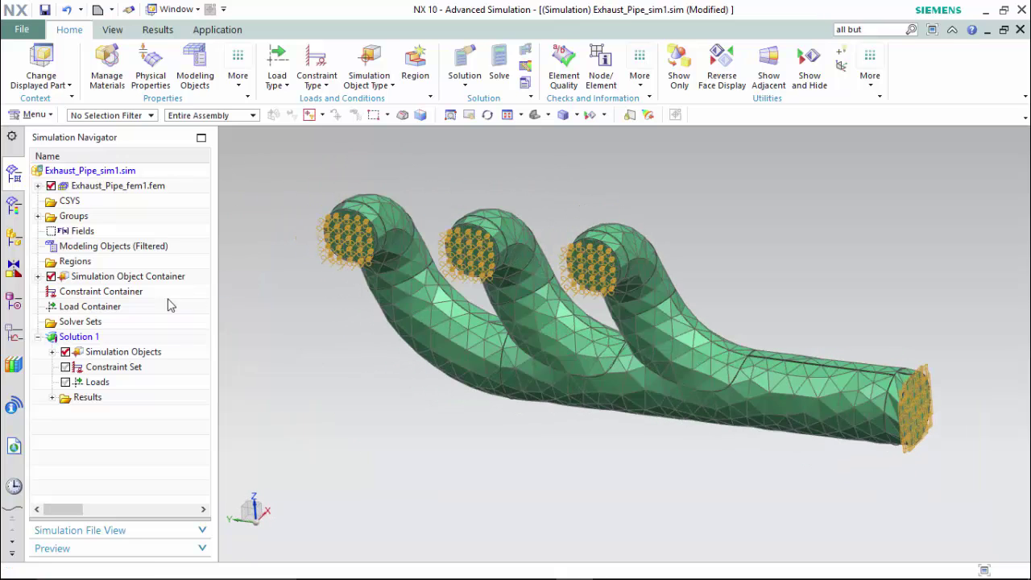
right_click(131, 338)
click(179, 275)
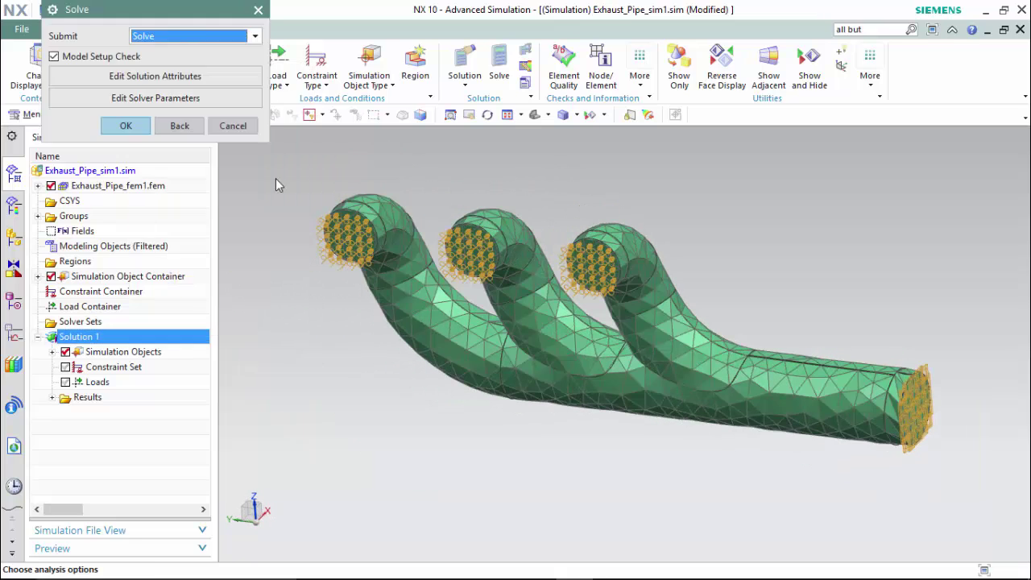
click(125, 126)
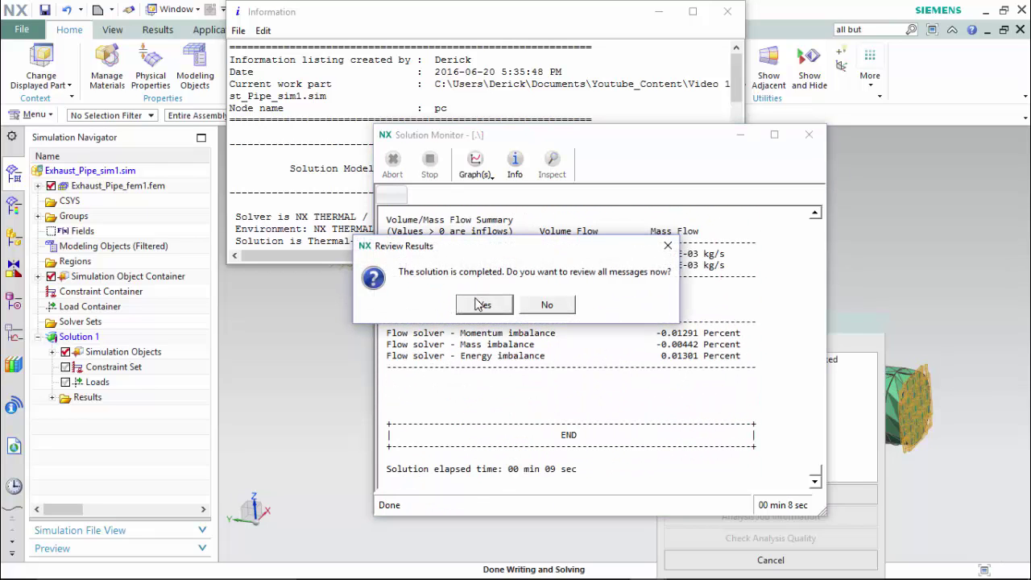
- Review all solver messages and the solution information summary
click(480, 304)
drag(531, 138, 426, 111)
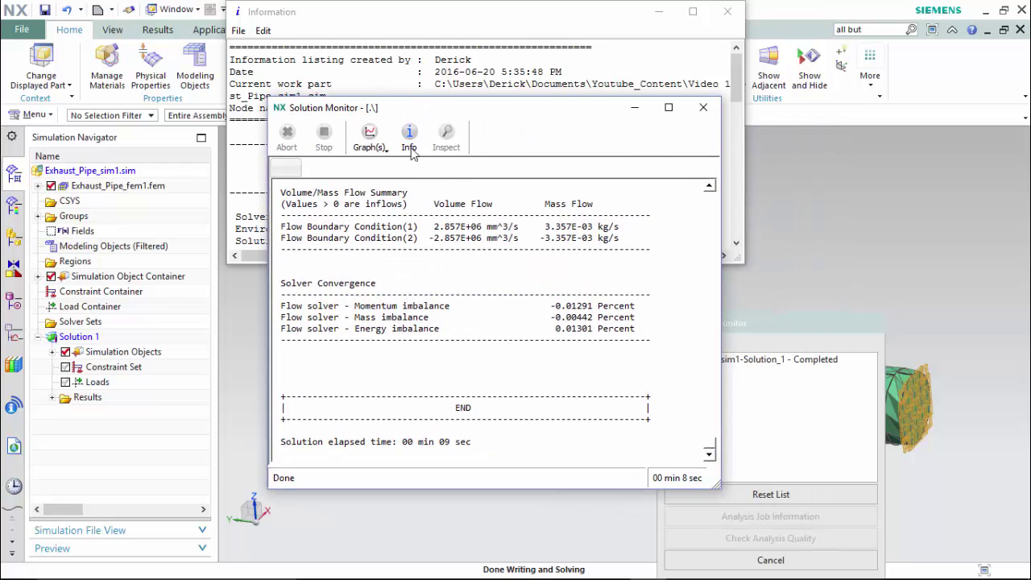
click(409, 143)
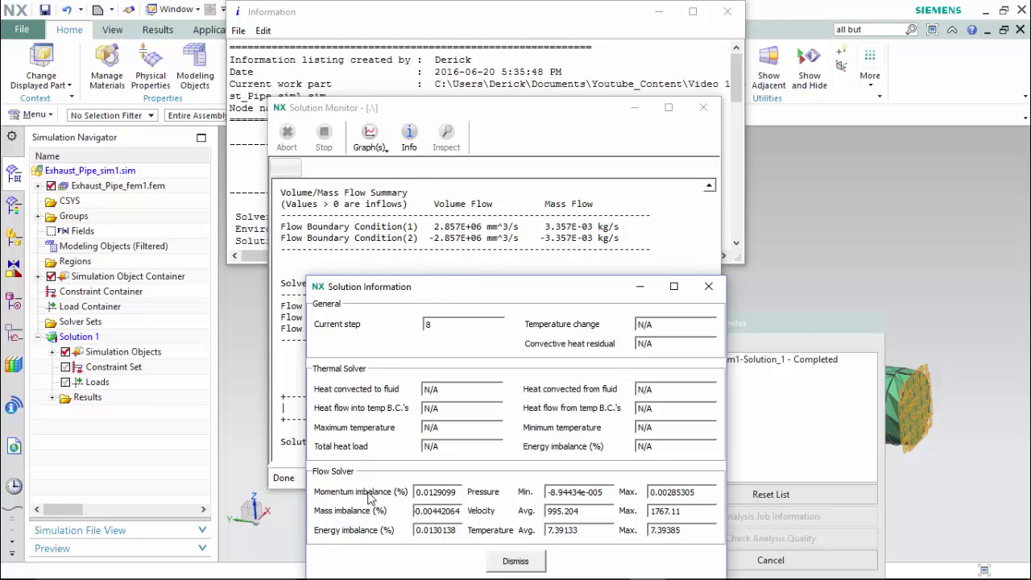
click(508, 563)
- Inspect the residual convergence graph
click(380, 151)
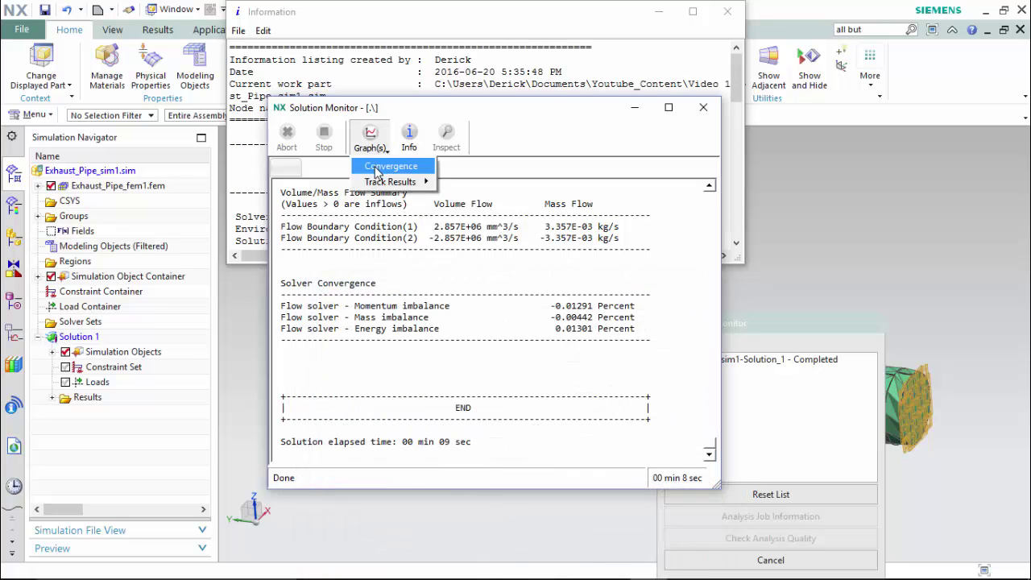
click(378, 166)
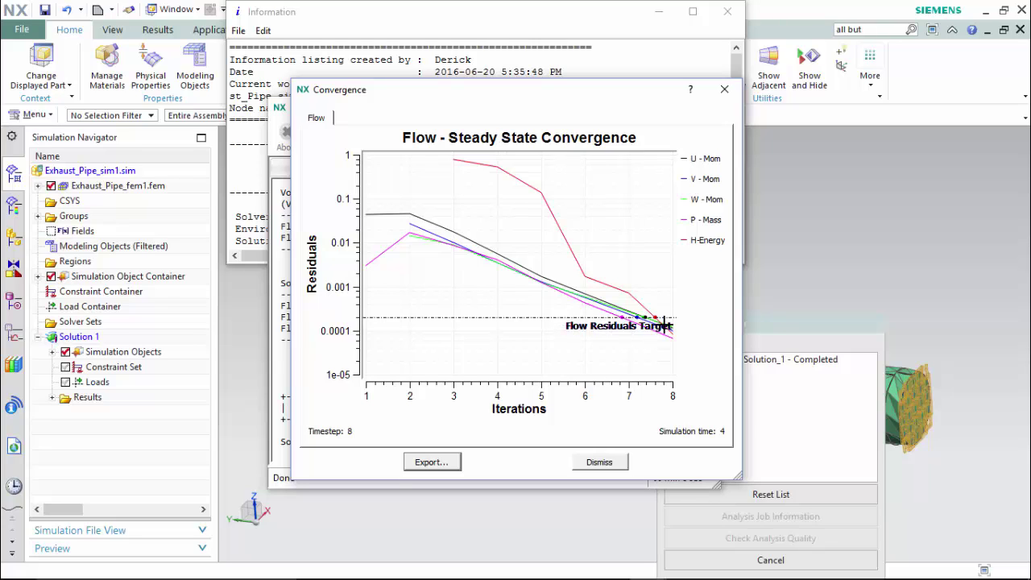
click(599, 461)
- Check Full Model tracked temperature, velocity and pressure graphs, then close the monitor windows
click(372, 141)
mouse_move(389, 183)
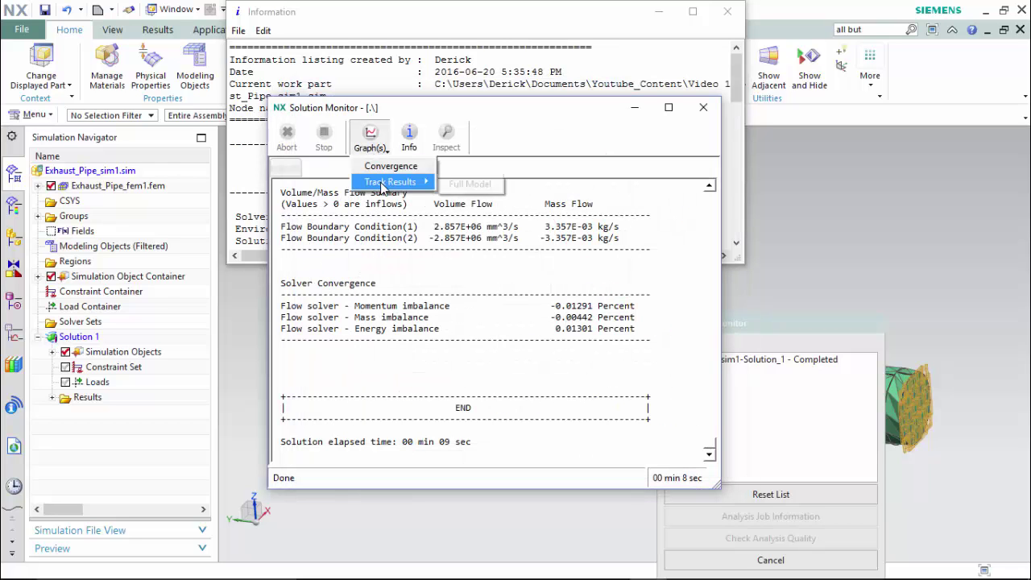
click(467, 185)
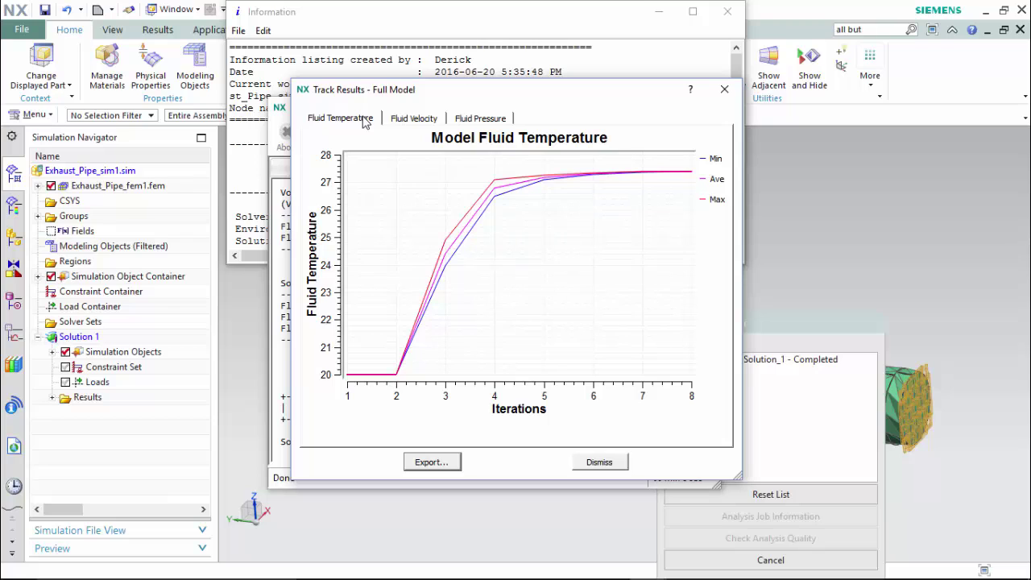
click(413, 119)
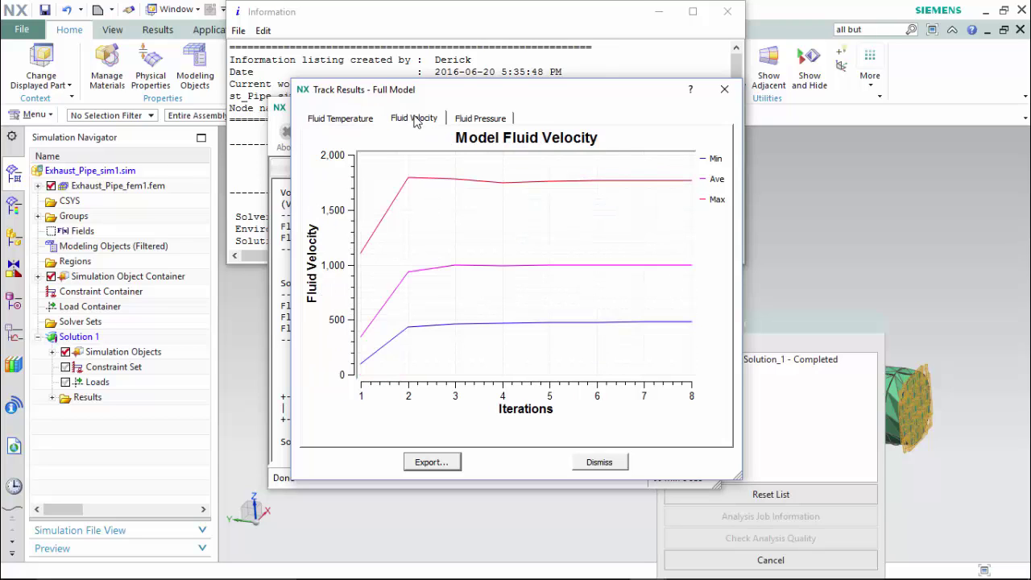
click(471, 121)
click(324, 119)
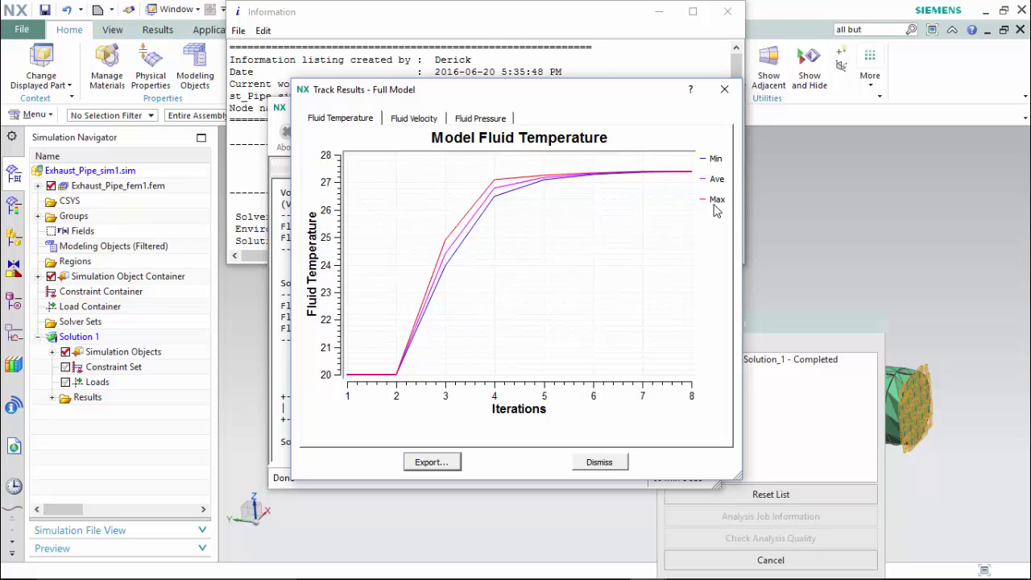
click(608, 460)
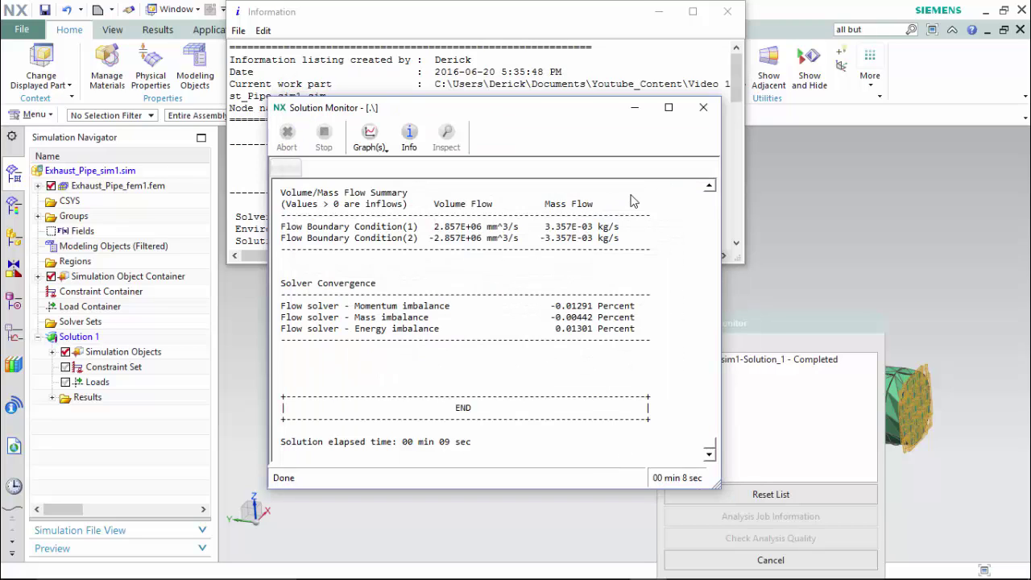
click(703, 107)
click(727, 11)
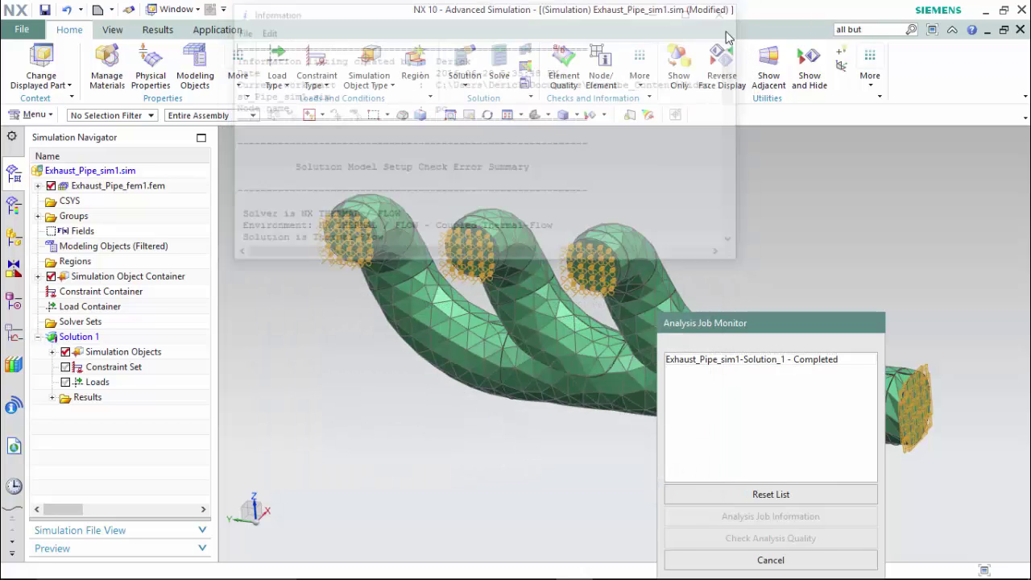
- Plot Thermal-Flow Velocity on the pipe (478.71–1767.11 mm/sec) and preview its animation
click(770, 560)
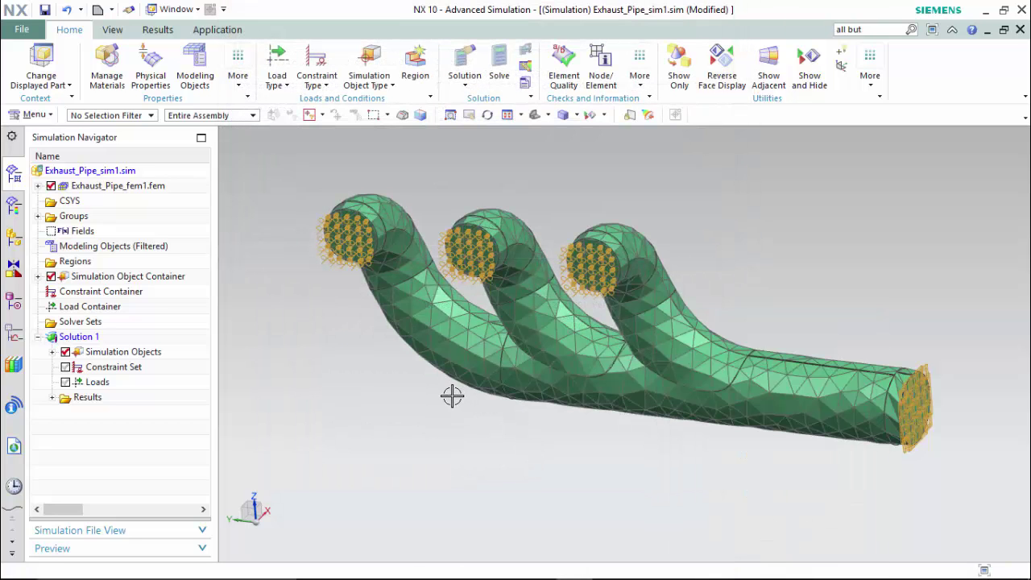
click(52, 397)
double_click(124, 412)
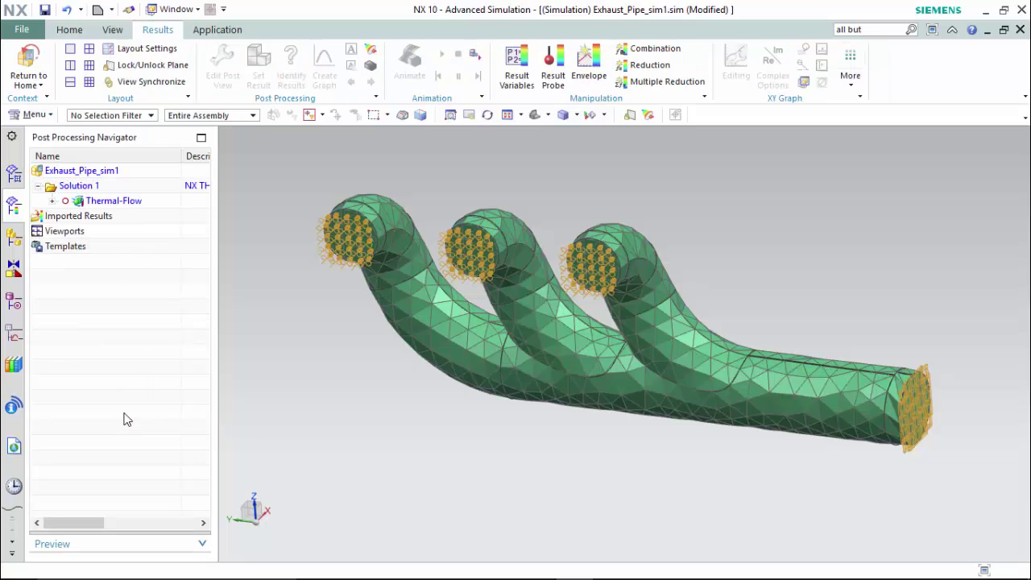
click(51, 201)
double_click(129, 216)
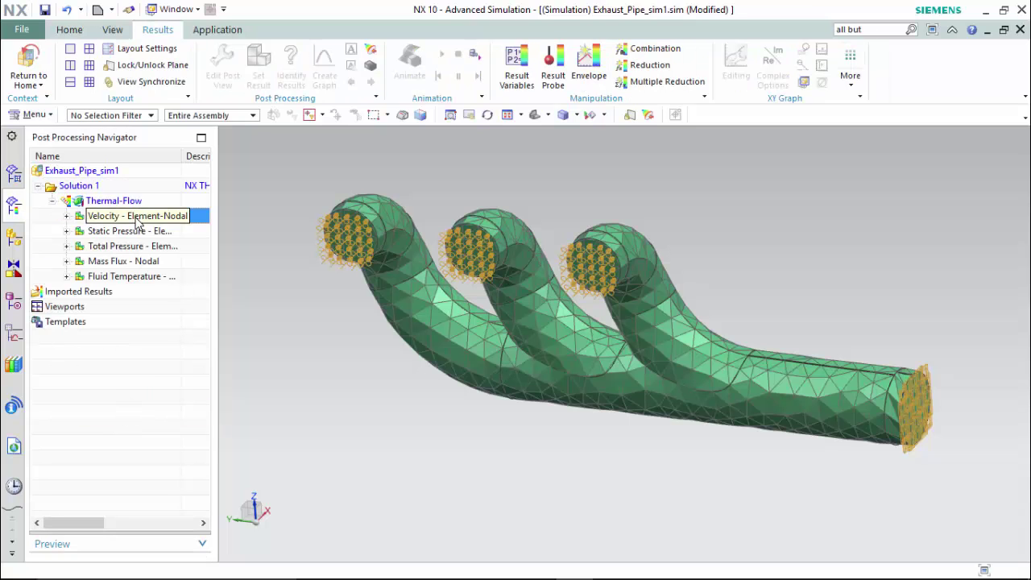
middle_drag(398, 275, 417, 287)
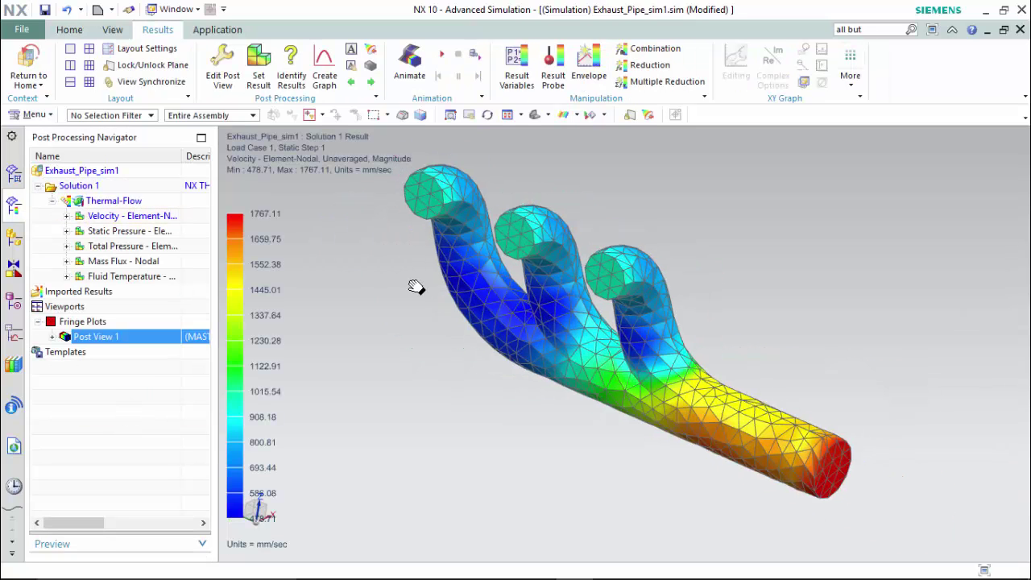
click(443, 55)
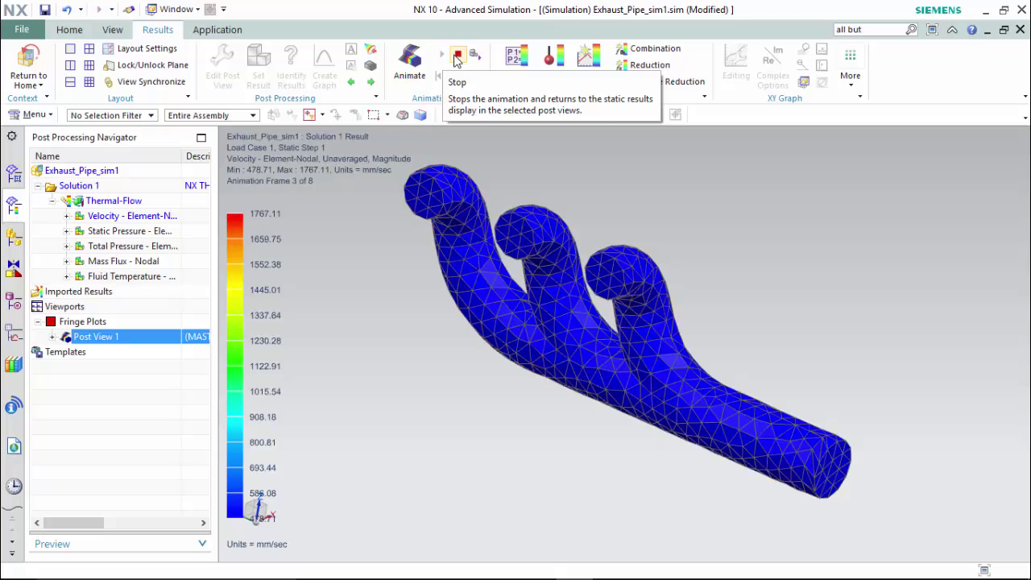
click(456, 56)
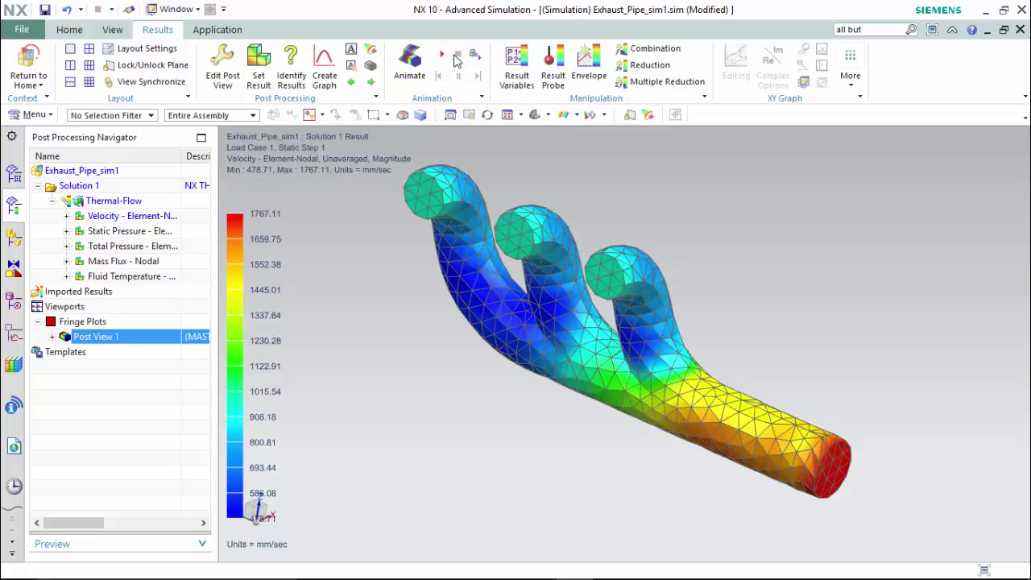
- Edit Post View 1 so velocity shows as Arrows with only Feature edges drawn
right_click(123, 342)
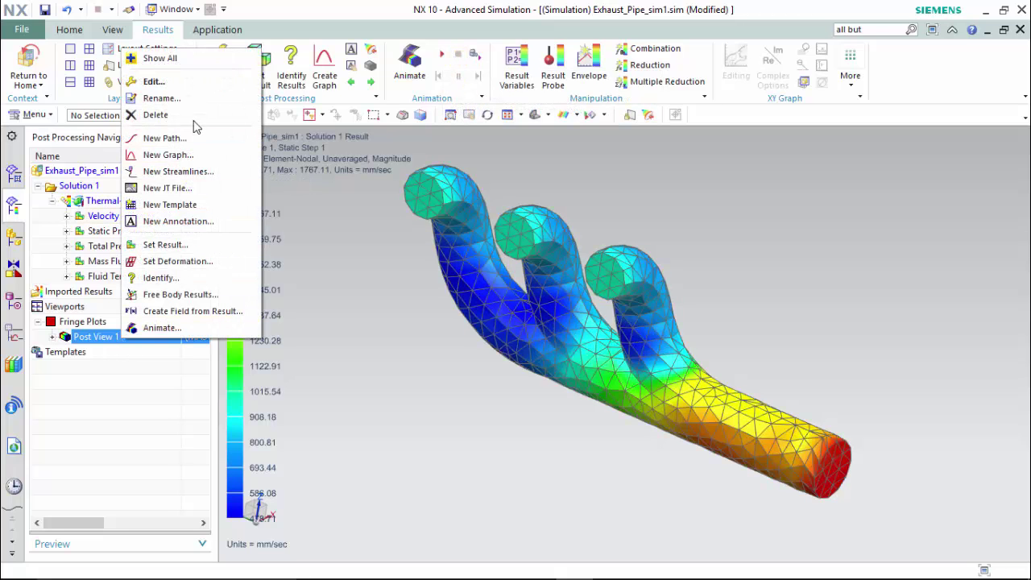
click(191, 86)
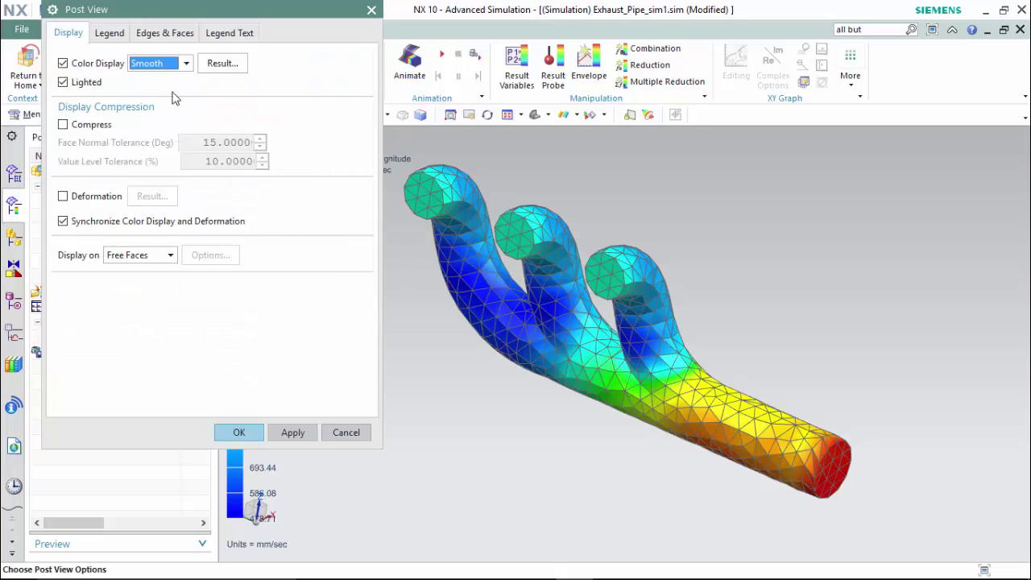
click(165, 65)
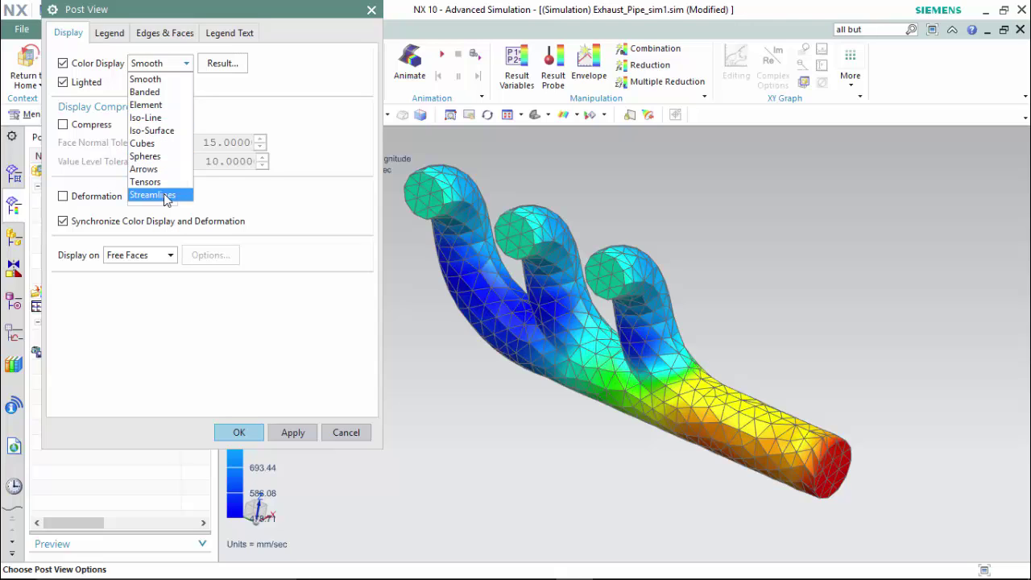
click(145, 170)
click(150, 34)
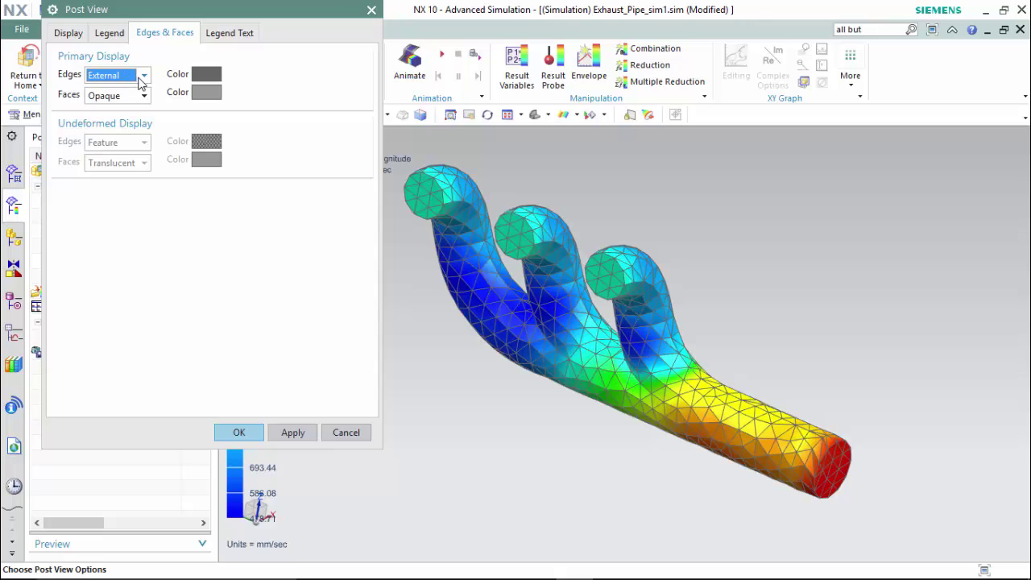
click(142, 77)
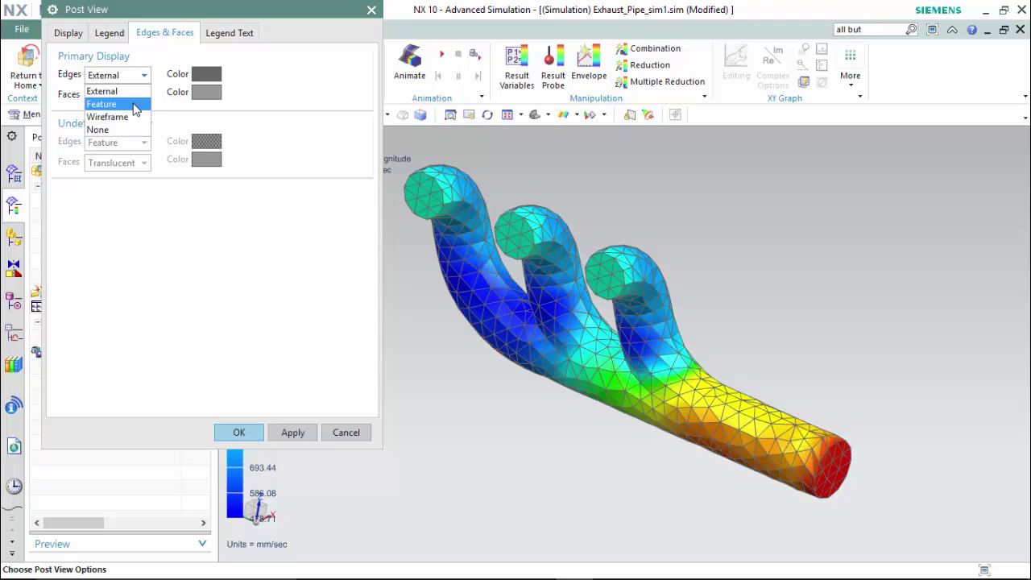
click(135, 104)
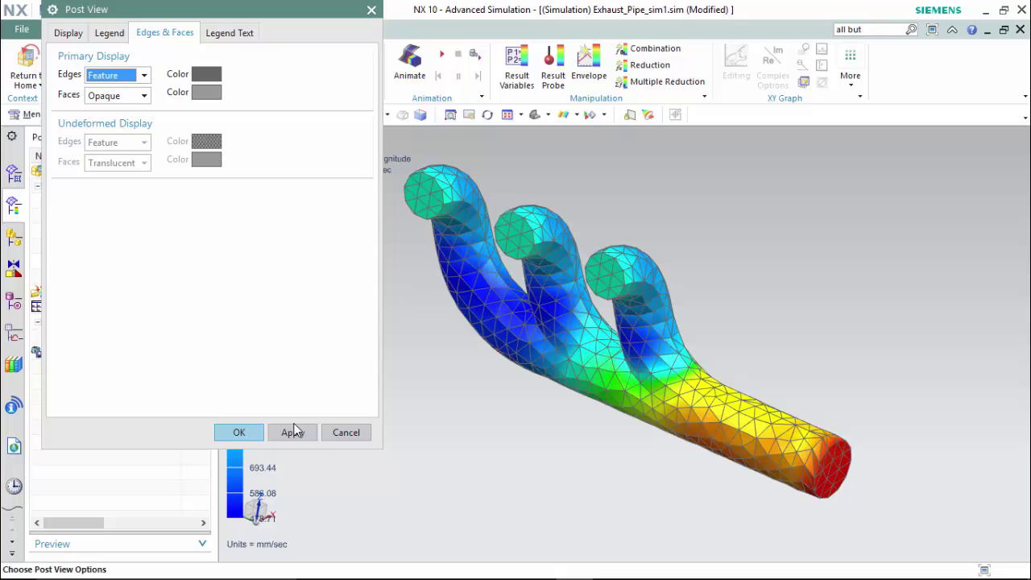
click(245, 432)
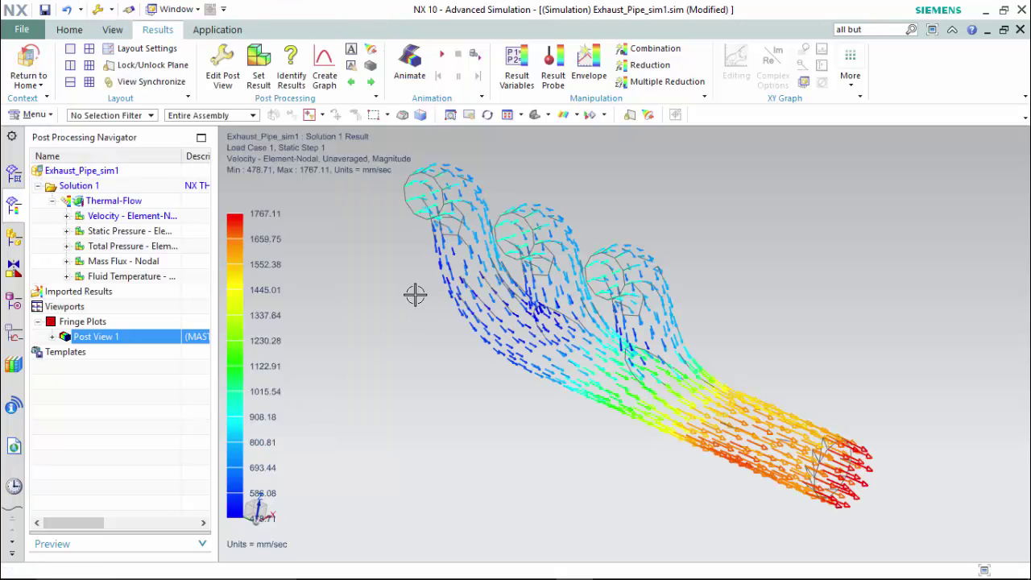
- Toggle the arrow animation and orbit the pipe from front view to an oblique angle
click(441, 54)
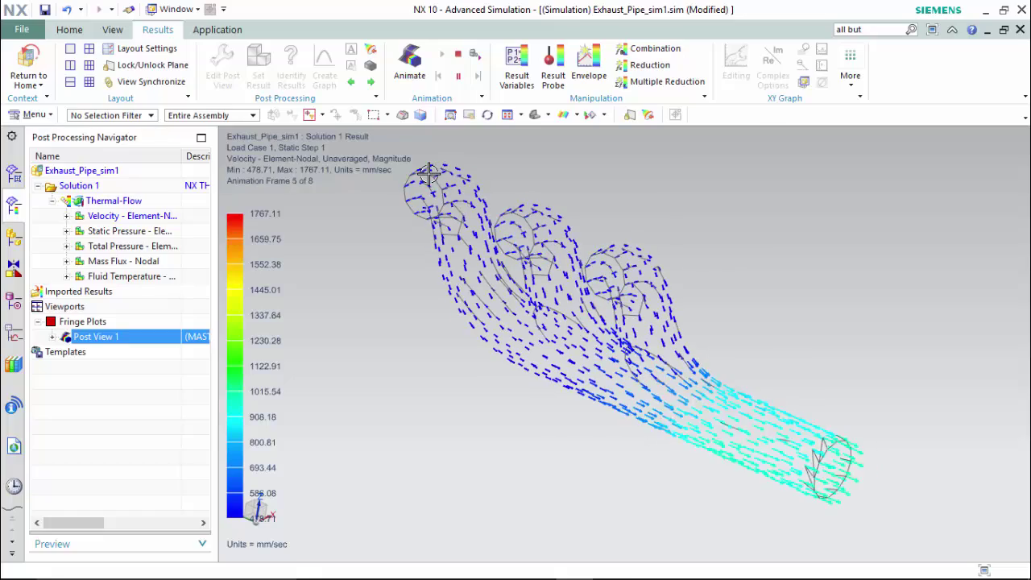
key(ctrl+alt+f)
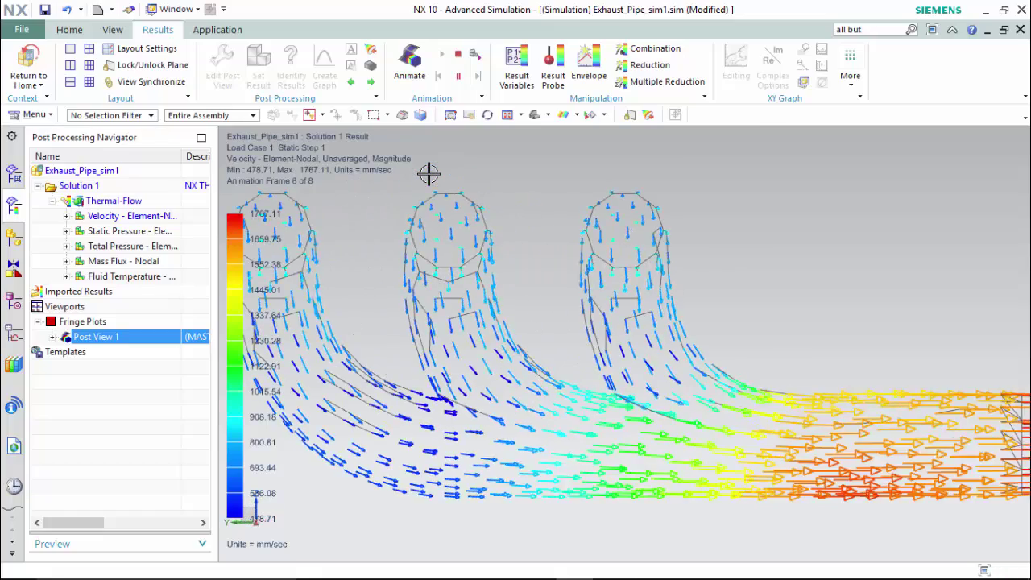
middle_drag(428, 174, 449, 222)
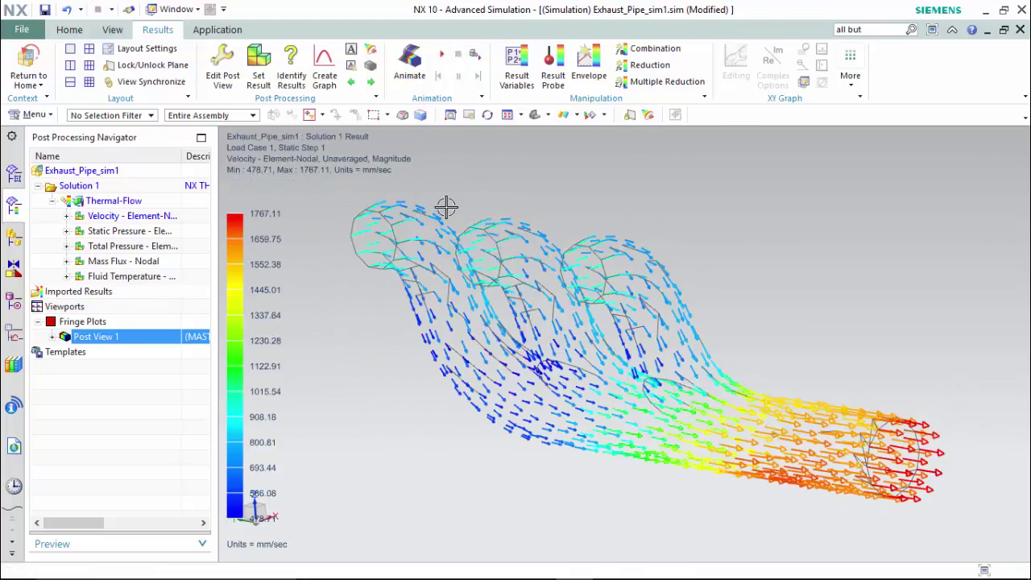
- Switch Post View 1's colour display to Streamlines
double_click(111, 338)
click(161, 64)
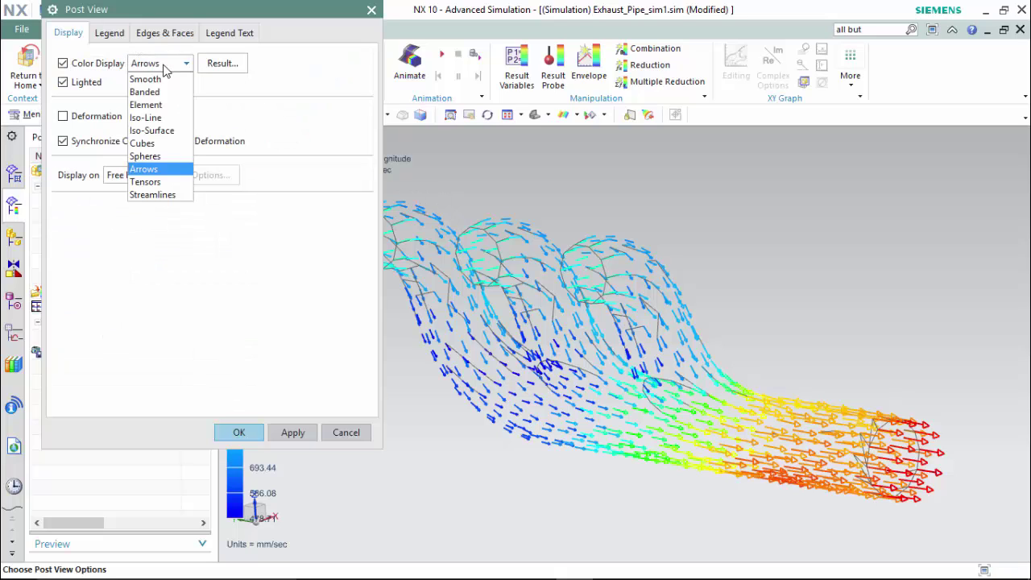
click(162, 195)
click(222, 63)
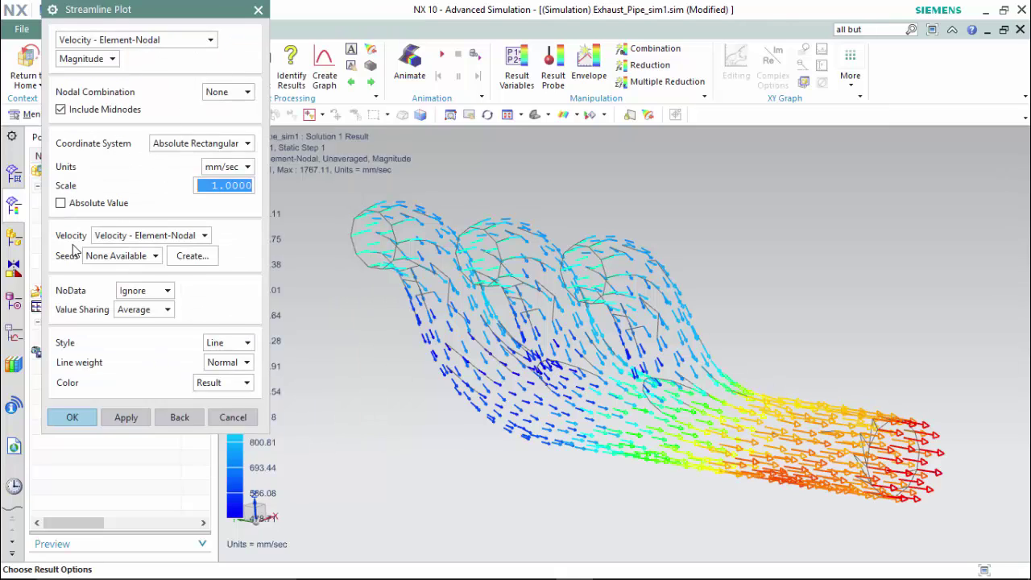
- Create a seed set with five points on each of the three inlets
click(190, 256)
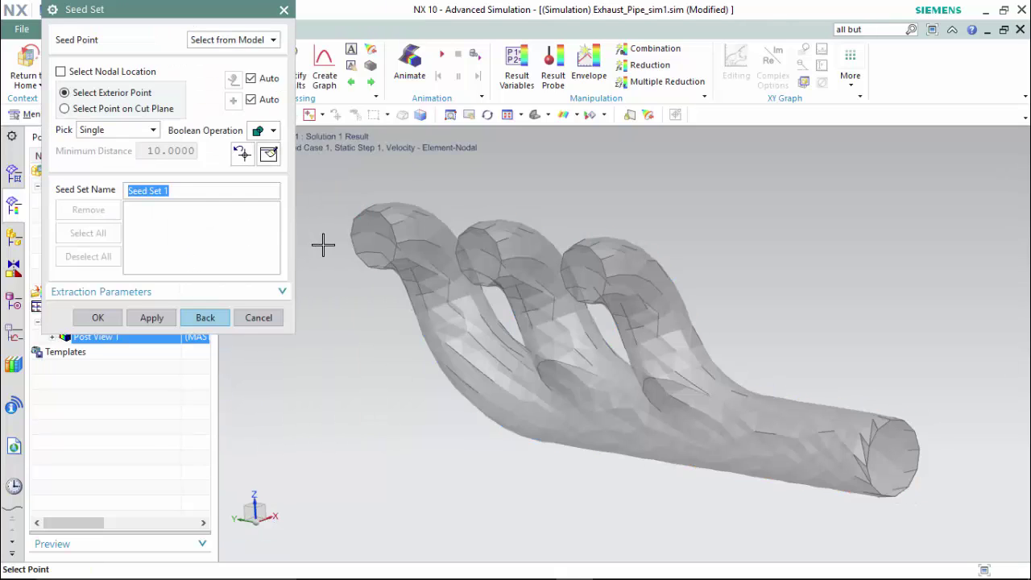
click(360, 246)
click(369, 232)
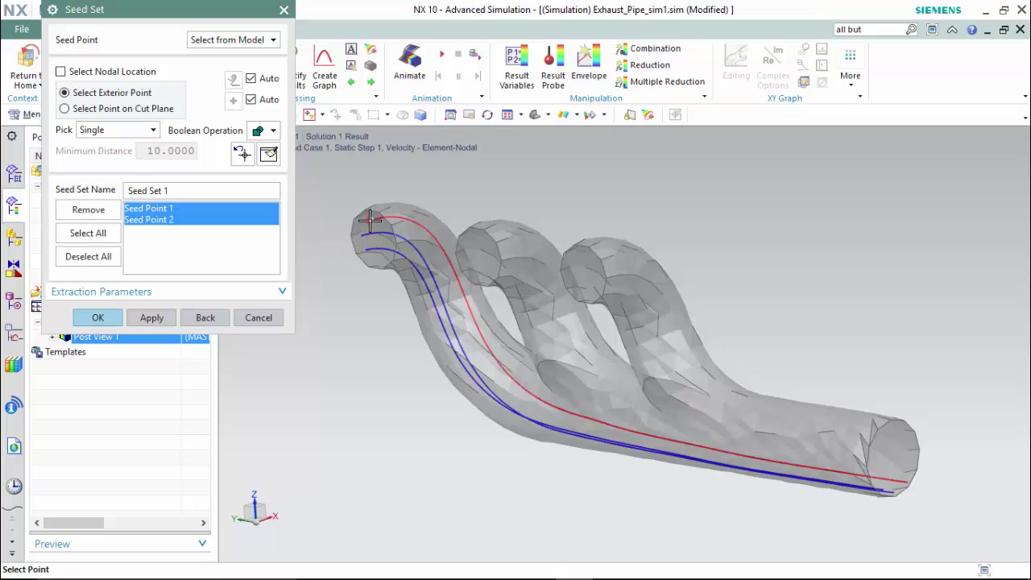
click(373, 222)
click(376, 233)
click(380, 241)
click(467, 248)
click(477, 242)
click(483, 239)
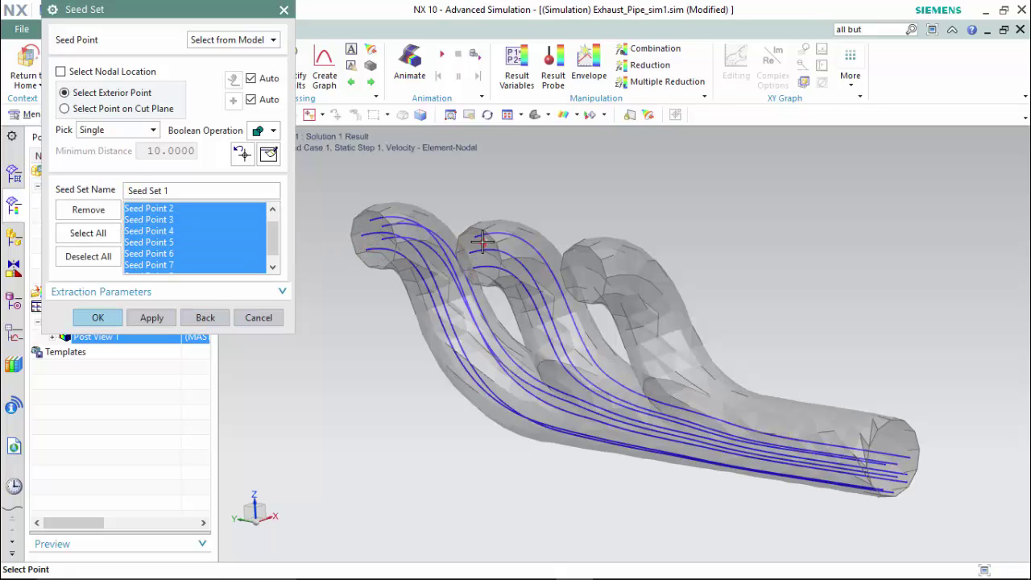
click(491, 245)
click(501, 252)
click(583, 287)
click(575, 272)
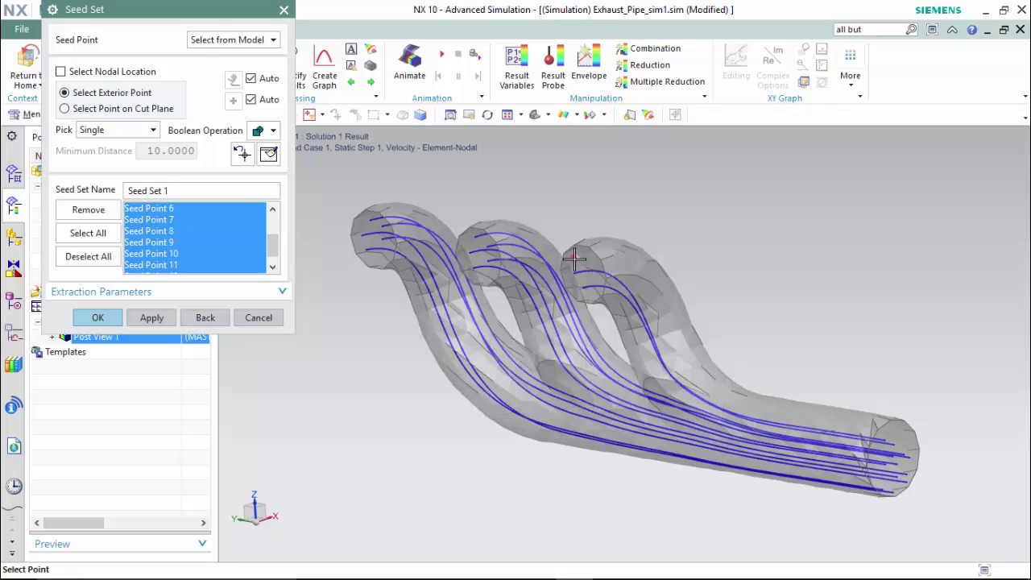
click(588, 259)
click(598, 270)
click(600, 277)
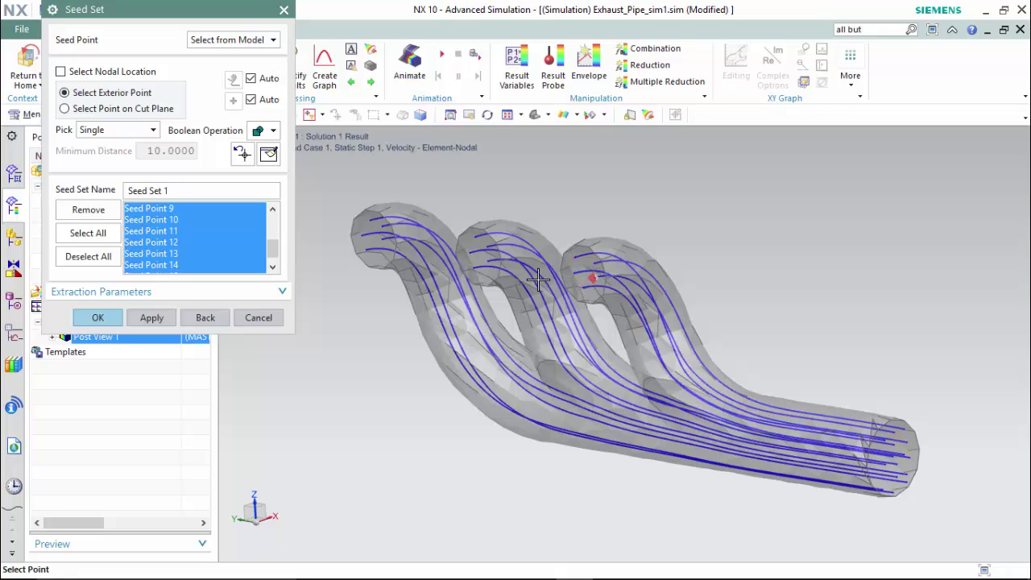
- Confirm the seed set and apply the streamline display
click(111, 320)
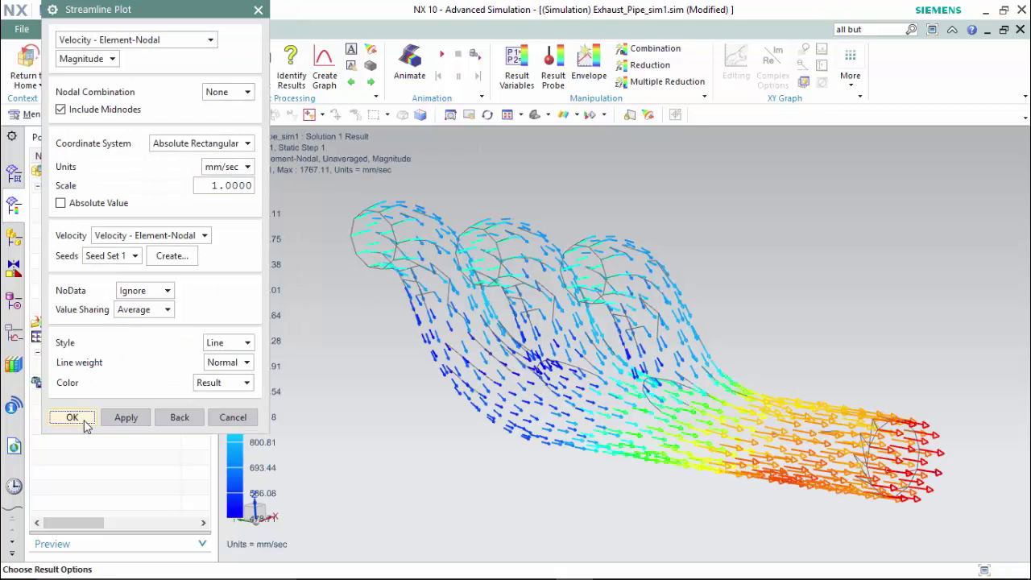
click(72, 417)
click(239, 432)
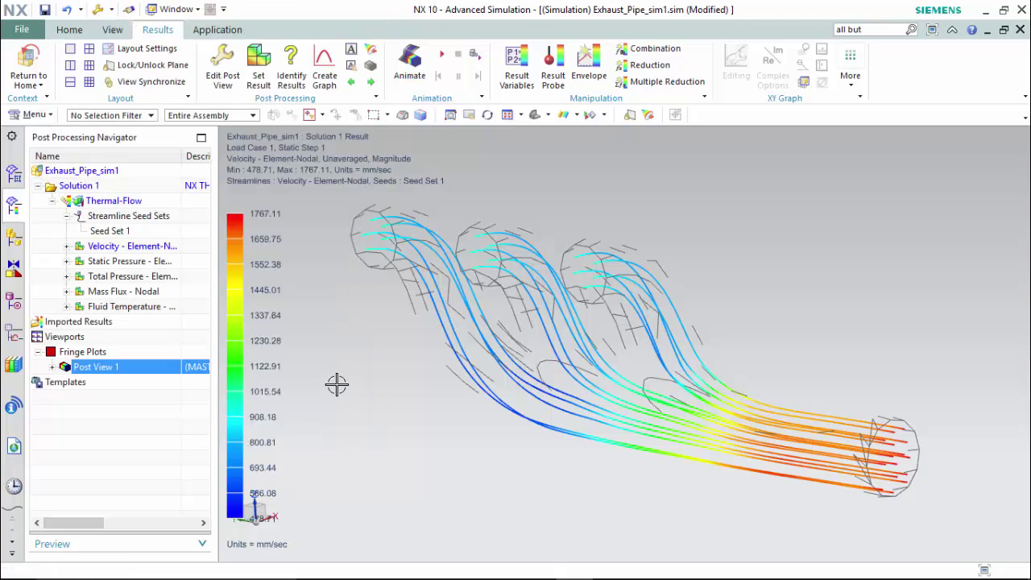
- Tilt the streamlines to an oblique view and play the particle flow animation
key(F8)
middle_drag(336, 384, 399, 346)
click(440, 54)
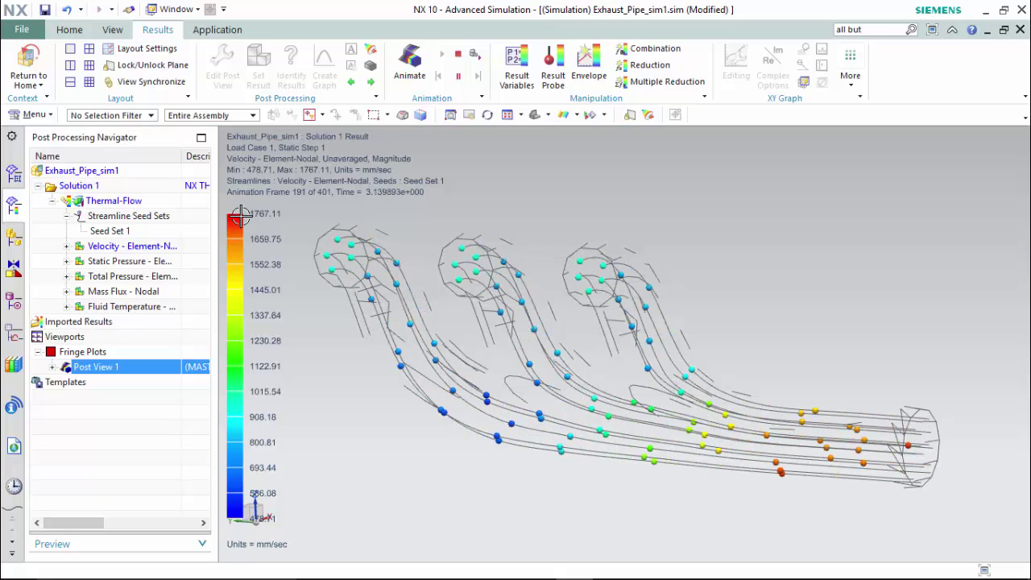
- Display the Static Pressure, Total Pressure and Fluid Temperature results in turn
double_click(124, 261)
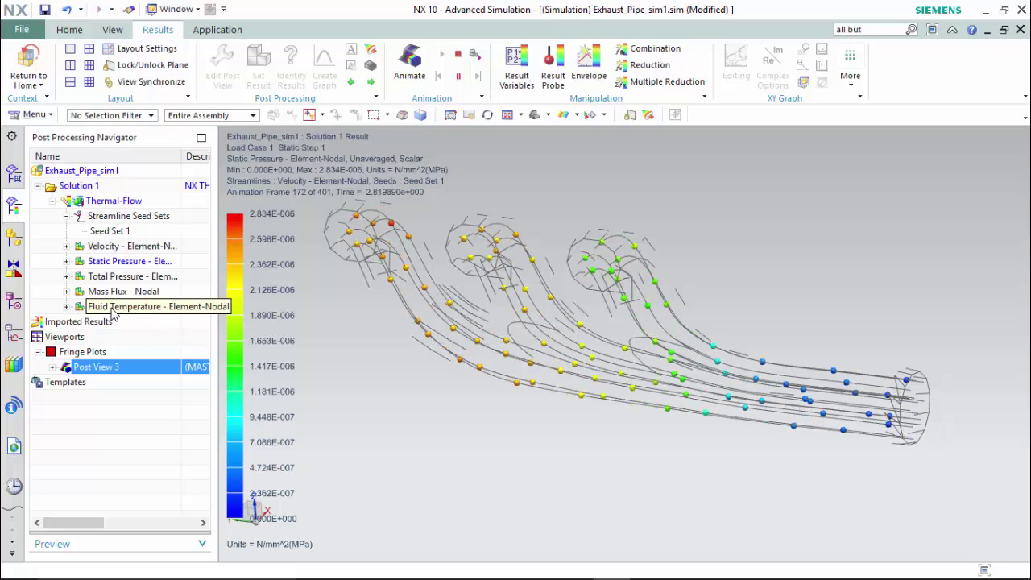
double_click(128, 276)
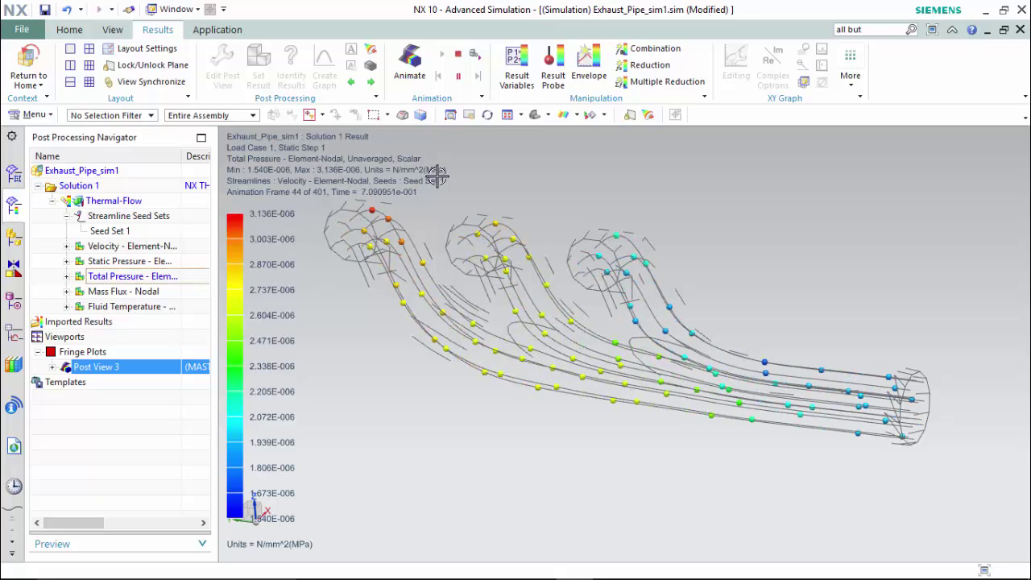
click(113, 291)
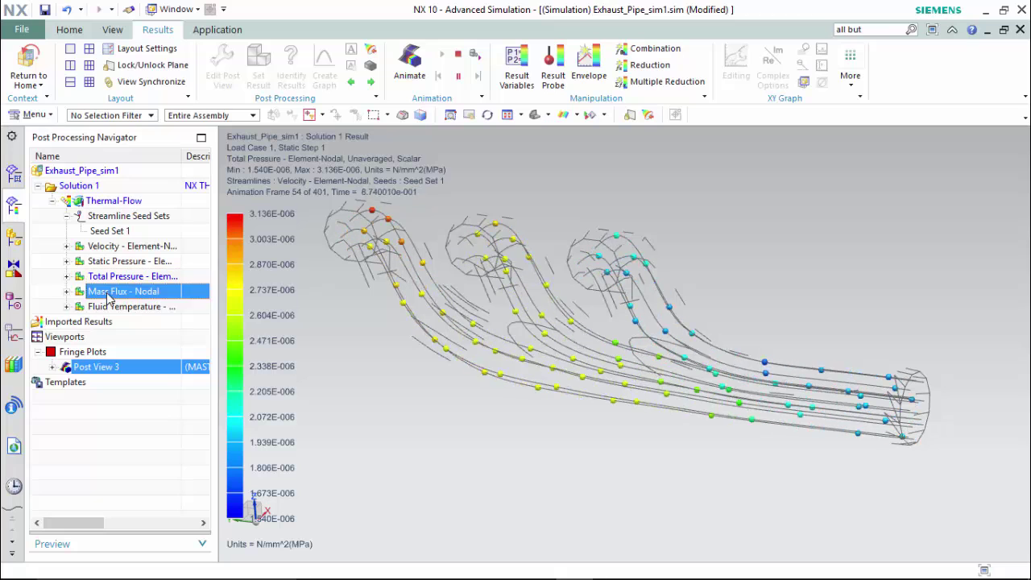
double_click(112, 308)
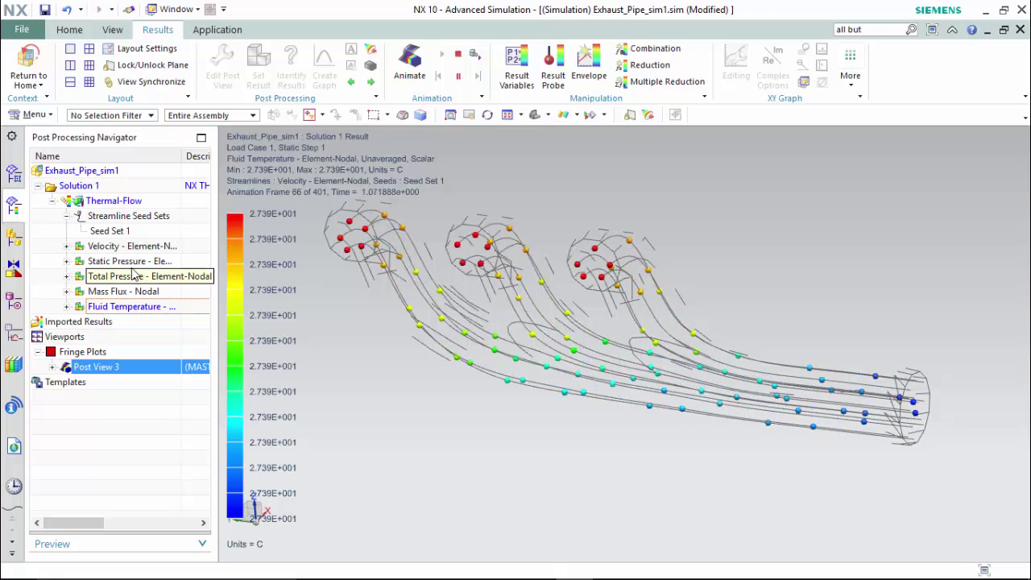
- Show Velocity again and set Post View 3's colour display to Banded
double_click(130, 245)
click(95, 367)
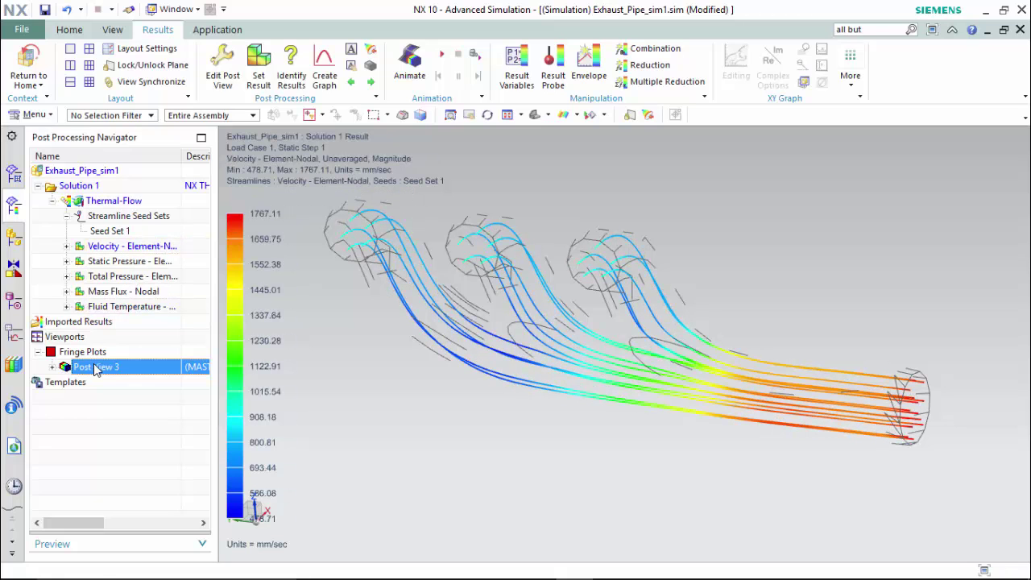
double_click(95, 367)
click(148, 69)
scroll(177, 83, up, 6)
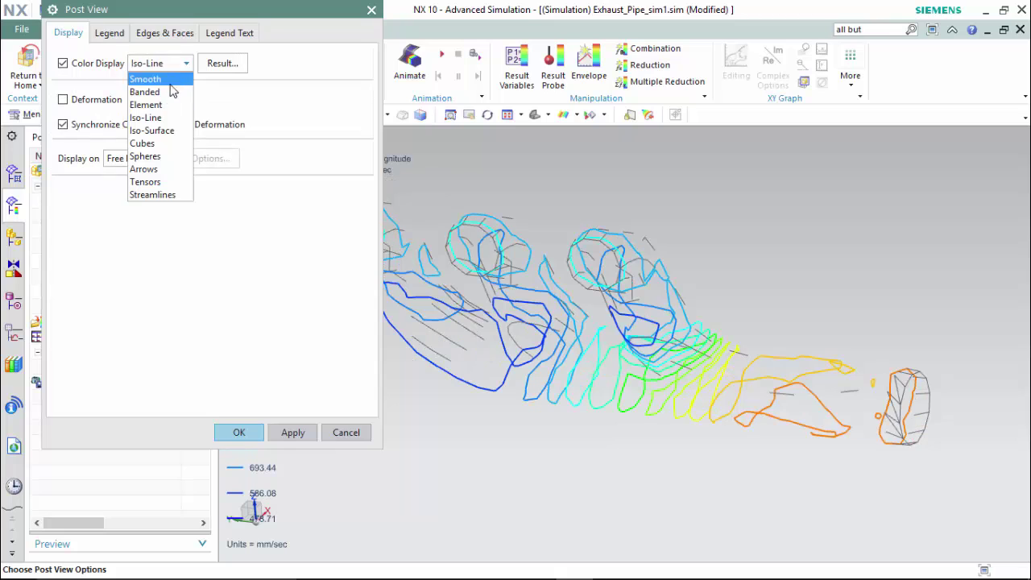
click(172, 91)
click(239, 432)
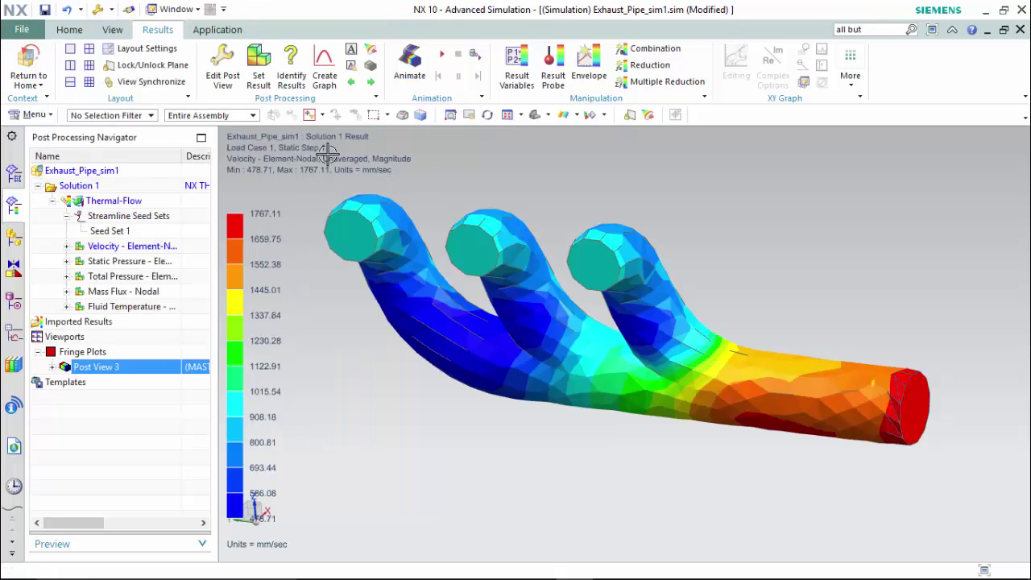
- Start a result graph with the X axis defined by Path Length
click(326, 76)
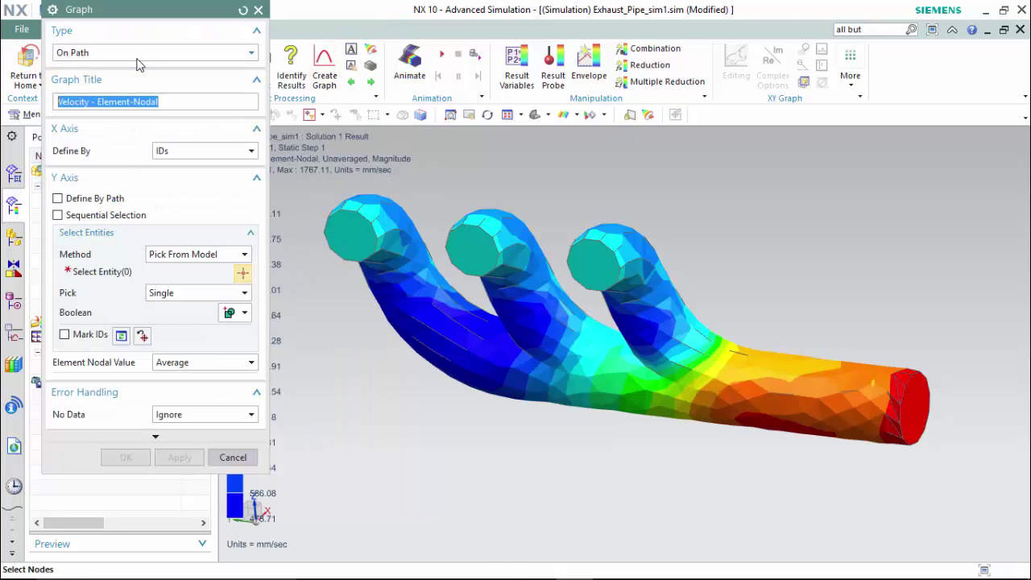
key(Tab)
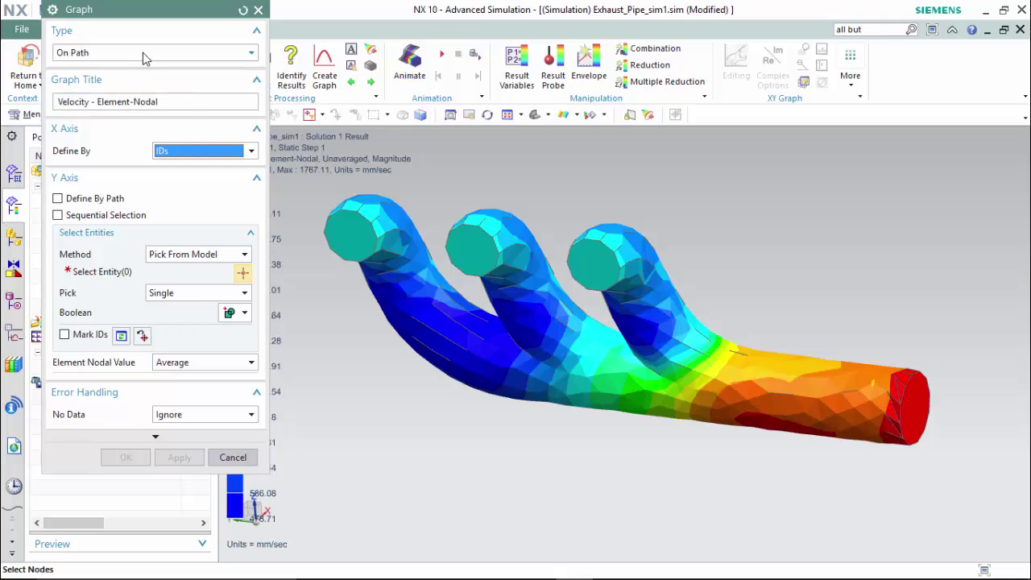
click(179, 156)
click(196, 181)
- Pick eleven nodes from the first inlet to the outlet and create the velocity graph
click(356, 231)
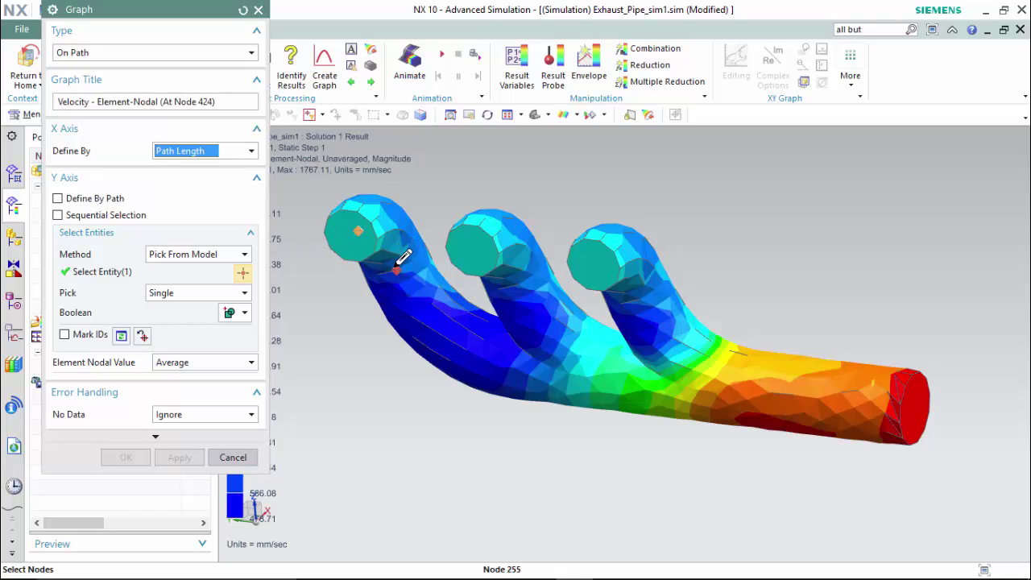
click(396, 269)
click(431, 306)
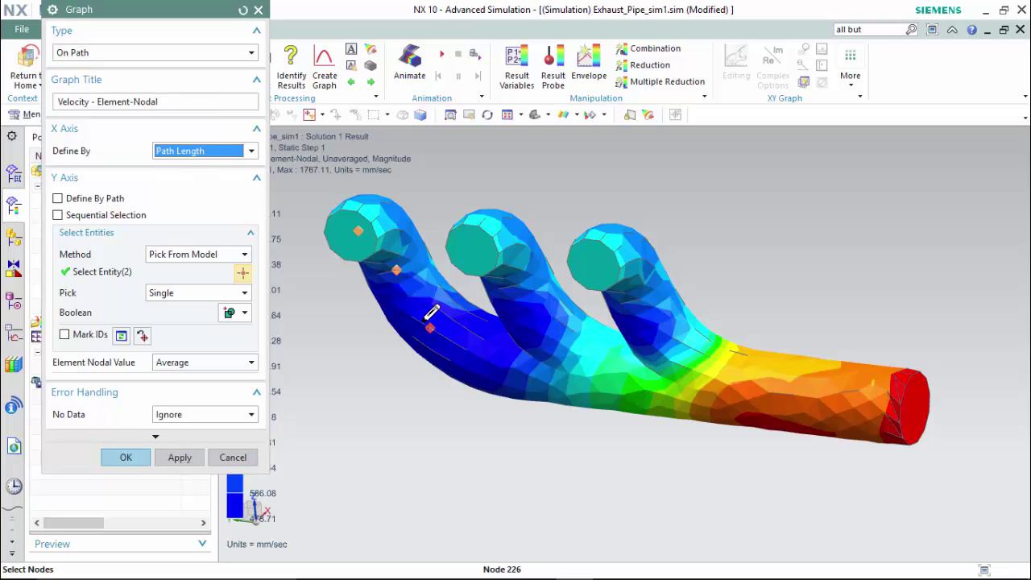
click(483, 359)
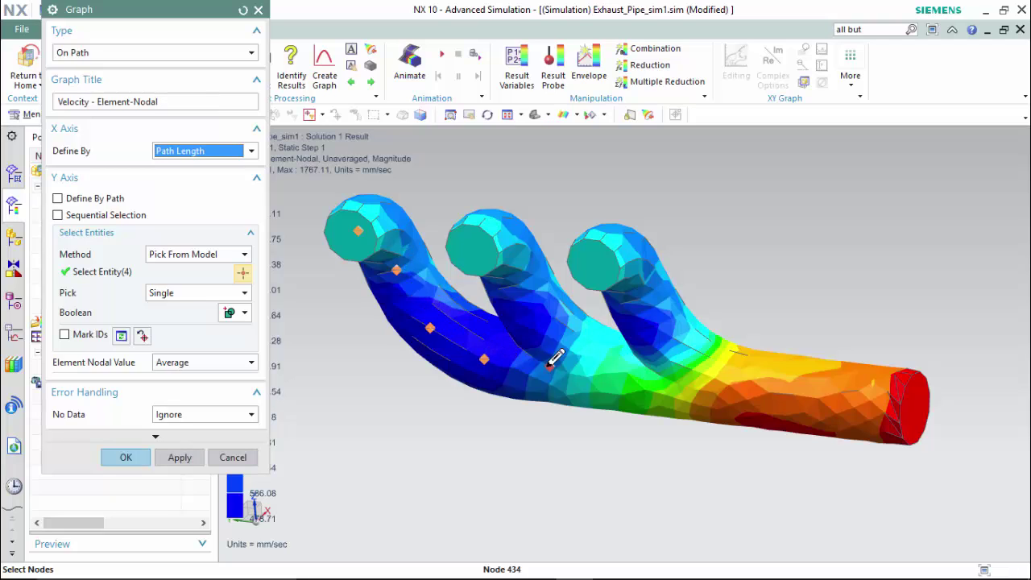
click(533, 377)
click(586, 376)
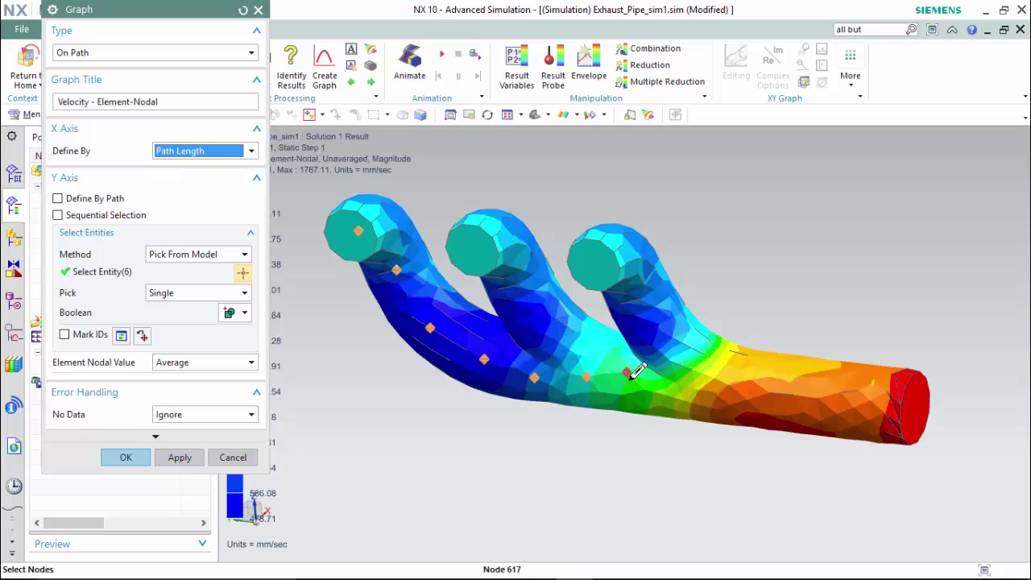
click(644, 389)
click(712, 391)
click(770, 393)
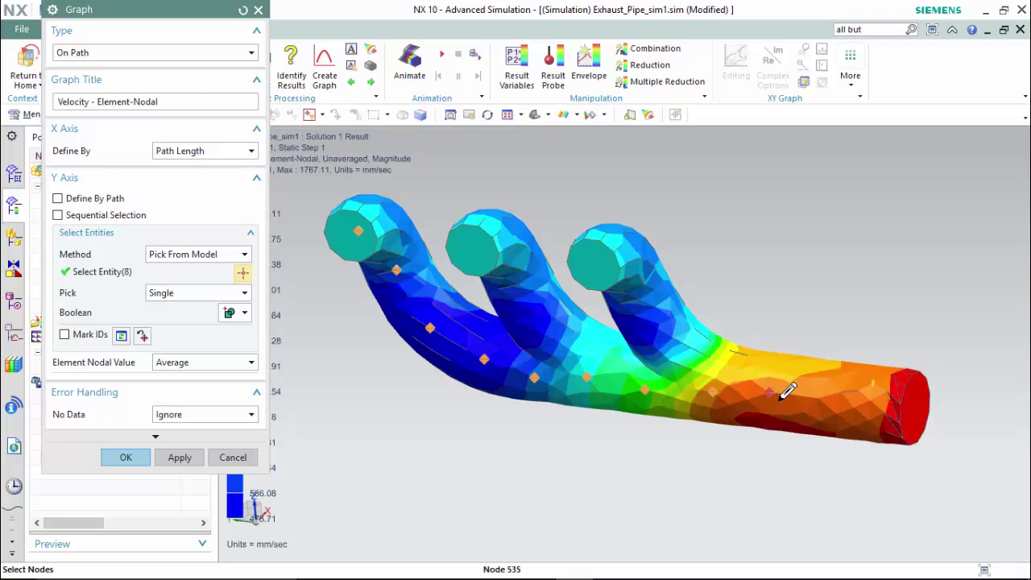
click(836, 412)
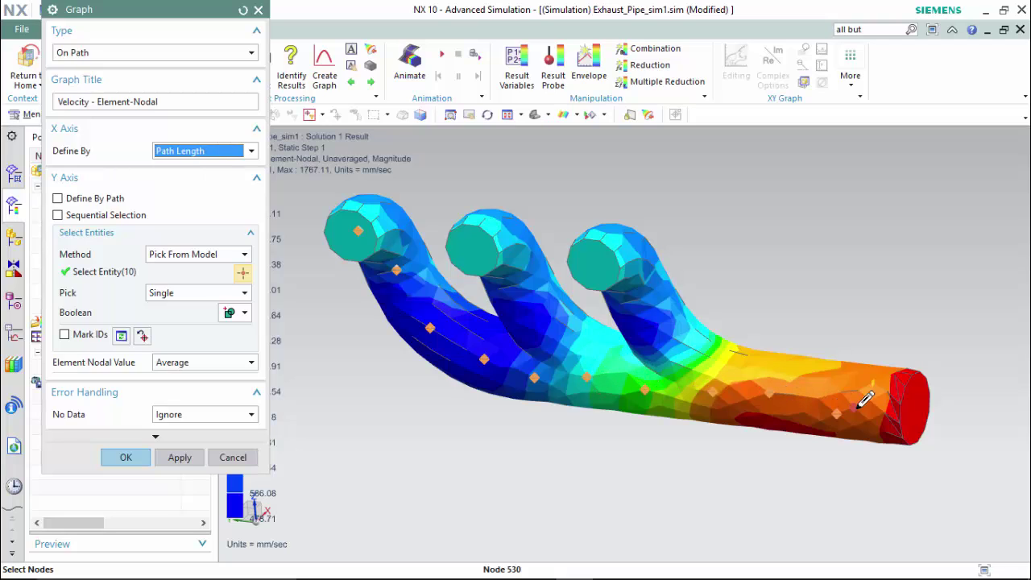
click(920, 406)
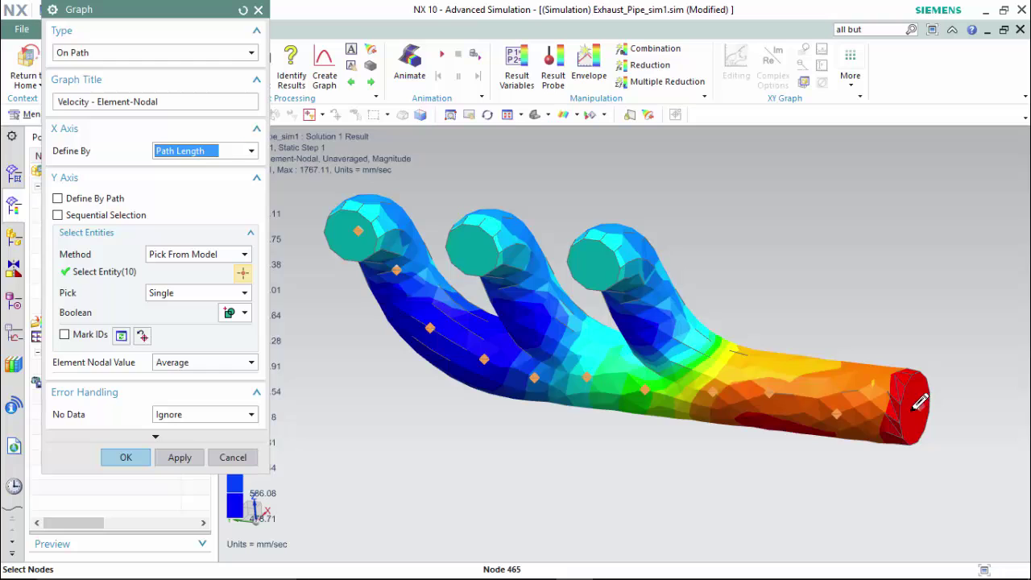
click(124, 458)
- Open the velocity graph in a new window and resize it for inspection
click(89, 38)
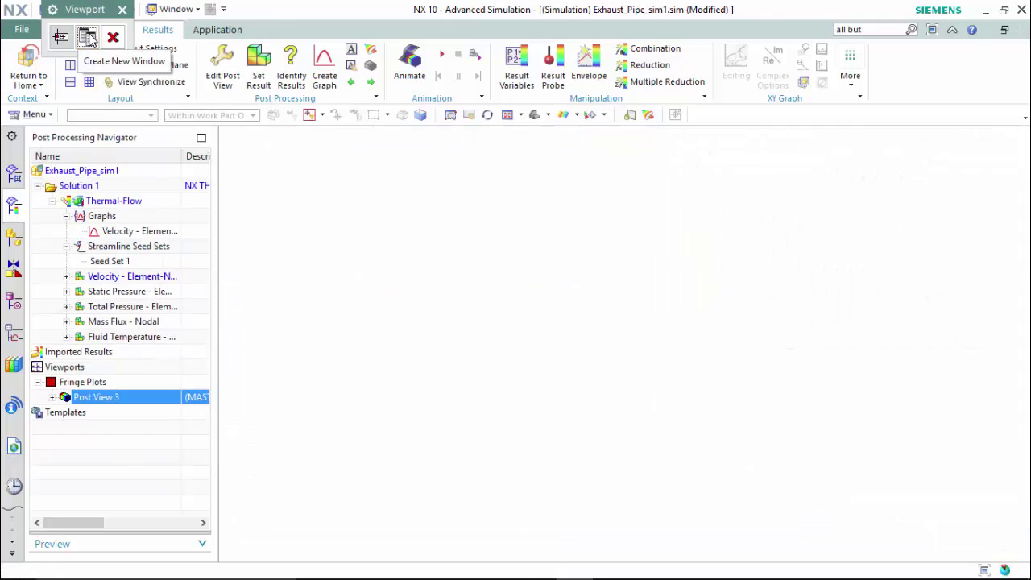
drag(809, 45, 530, 74)
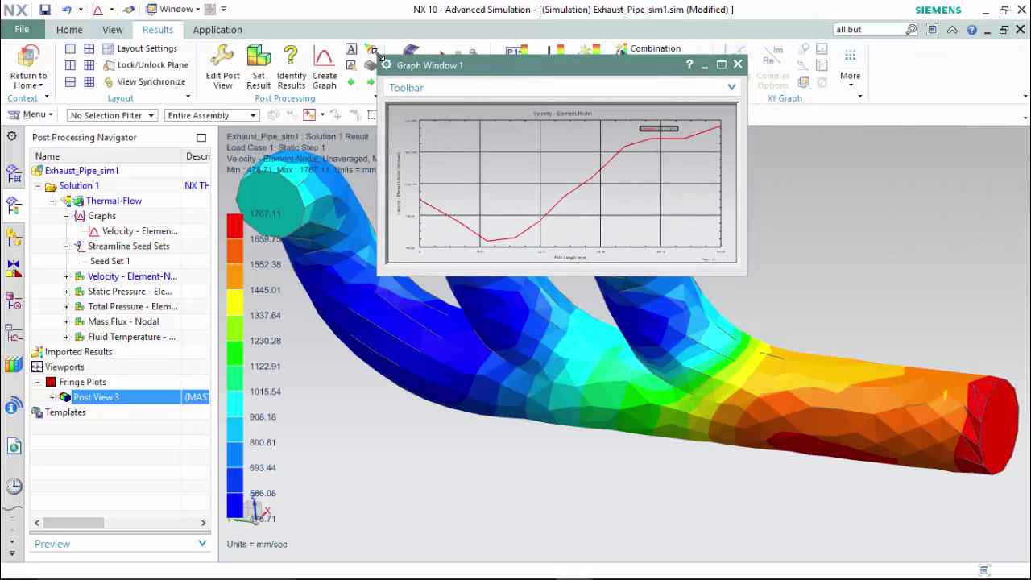
drag(381, 61, 254, 16)
drag(742, 273, 978, 444)
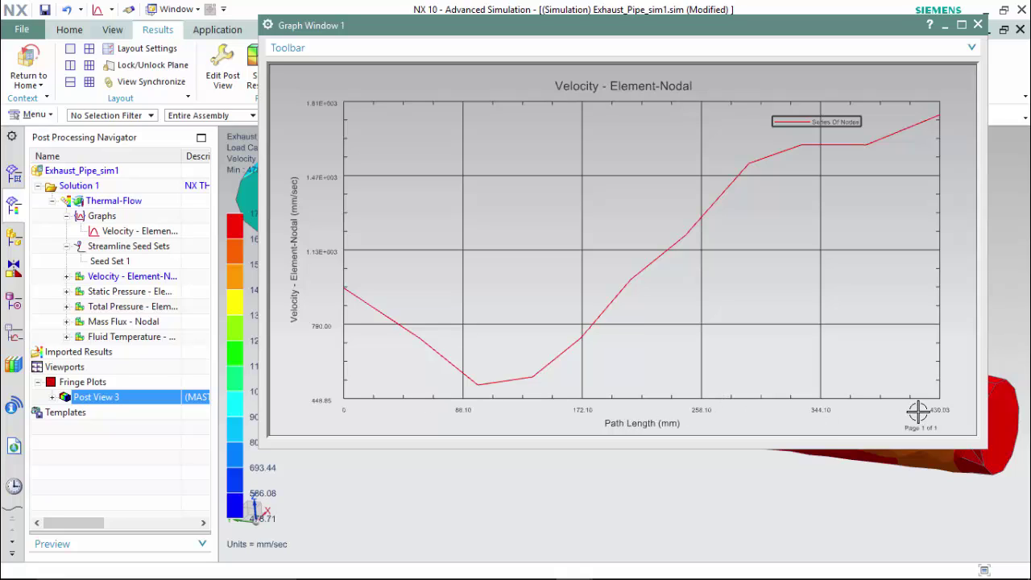
drag(259, 225, 636, 240)
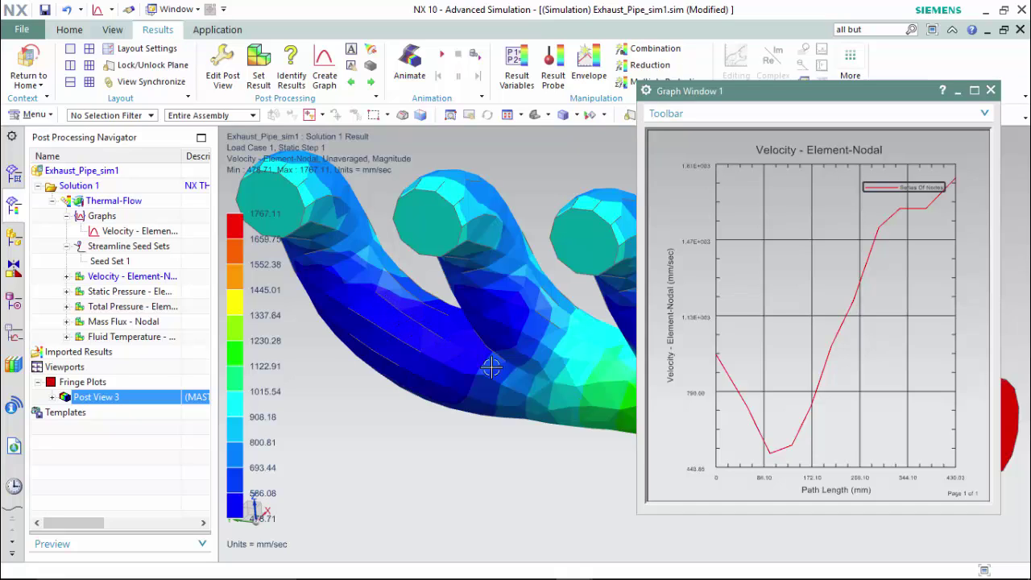
scroll(377, 313, down, 2)
scroll(378, 314, down, 1)
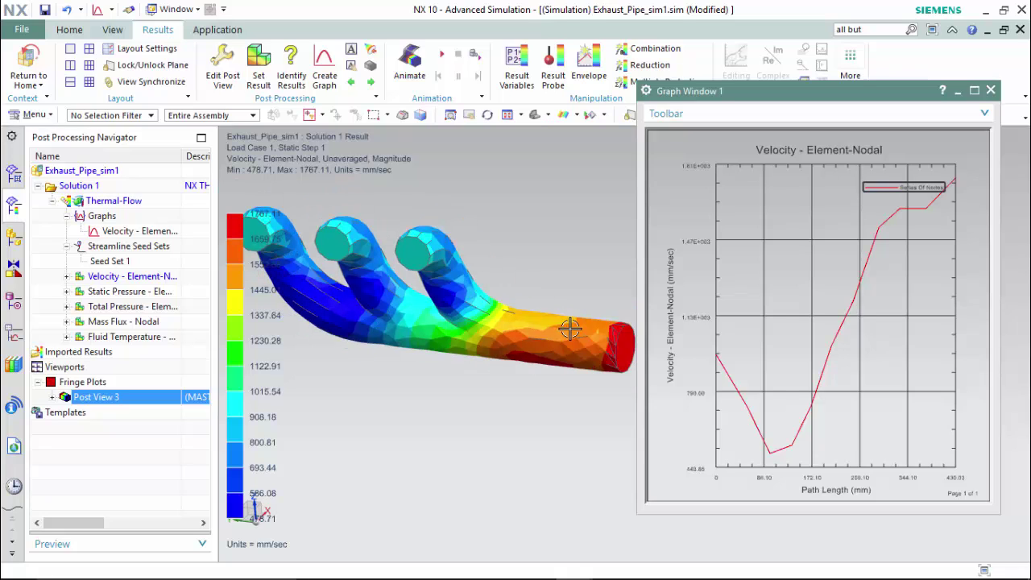
- Close the graph window and return from results to the meshed simulation model
click(990, 90)
click(18, 64)
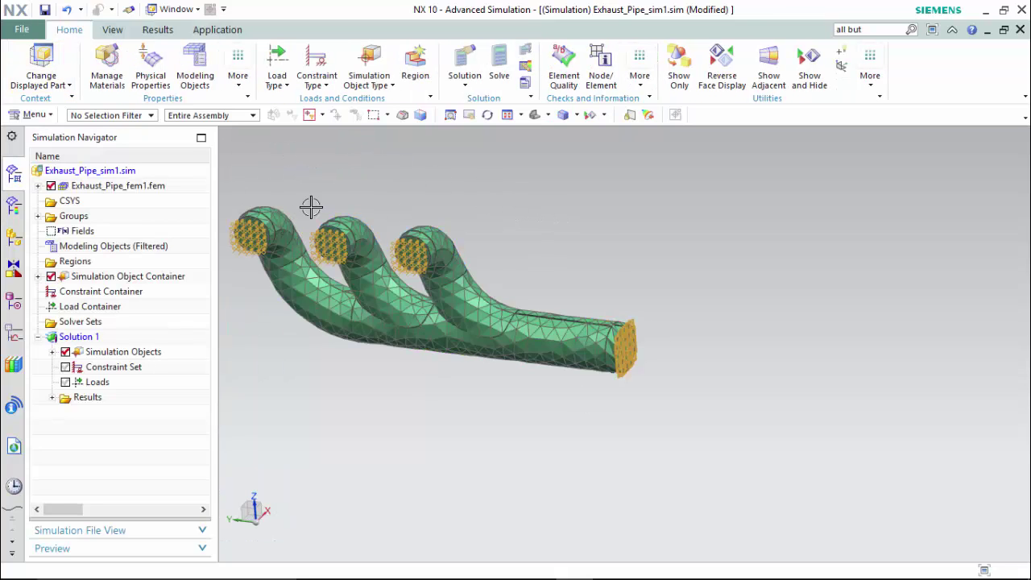
middle_drag(311, 207, 443, 249)
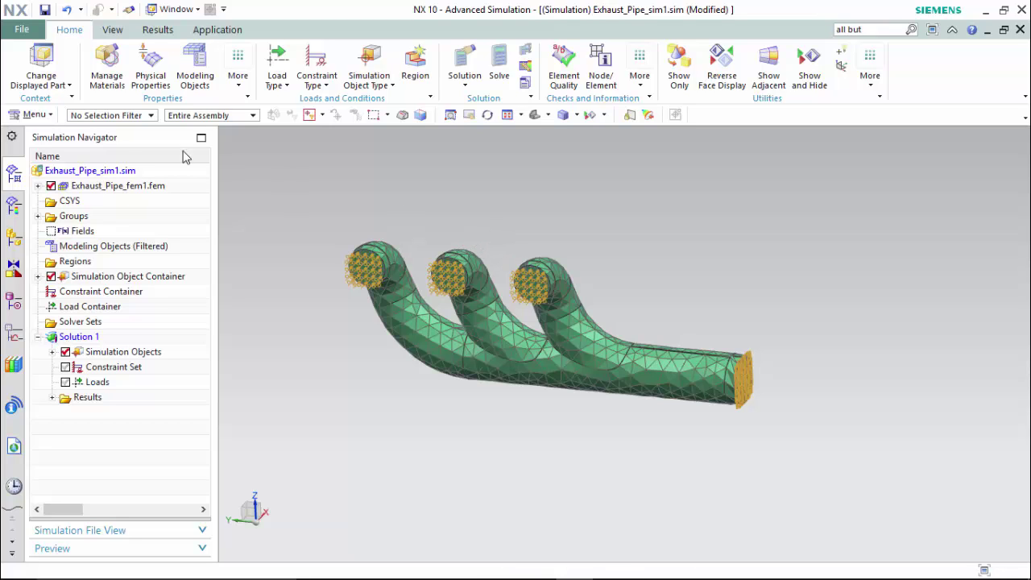
click(32, 115)
- Add a Pipe_Length expression with formula 1 mm and save Exhaust_Pipe_sim1.sim
mouse_move(54, 220)
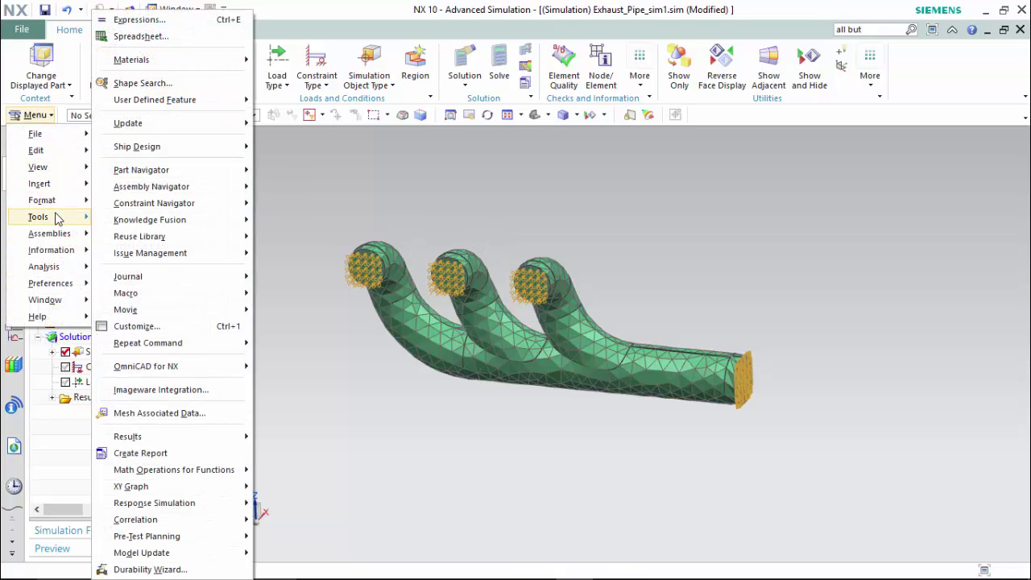
click(132, 20)
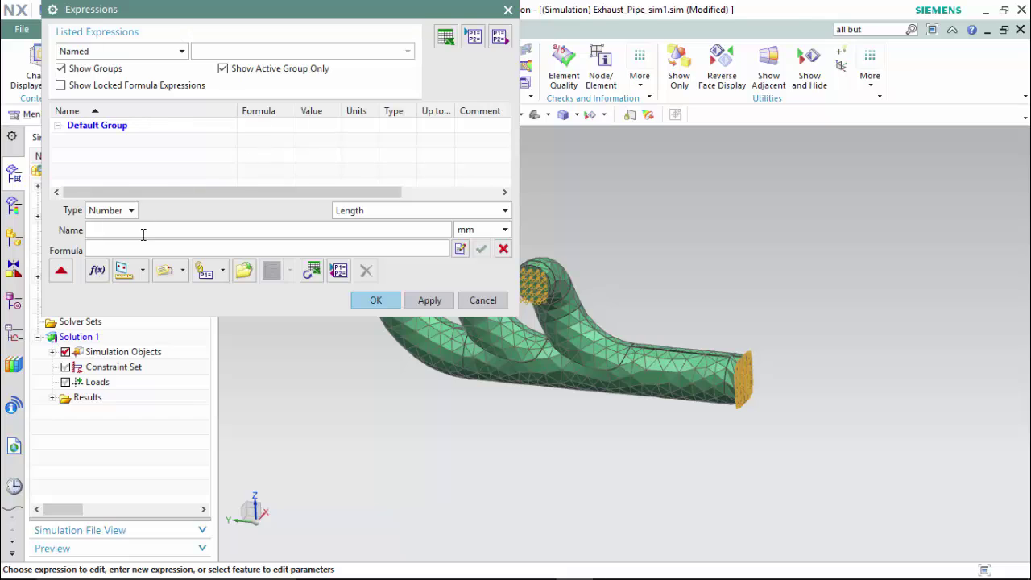
text(Pipe_)
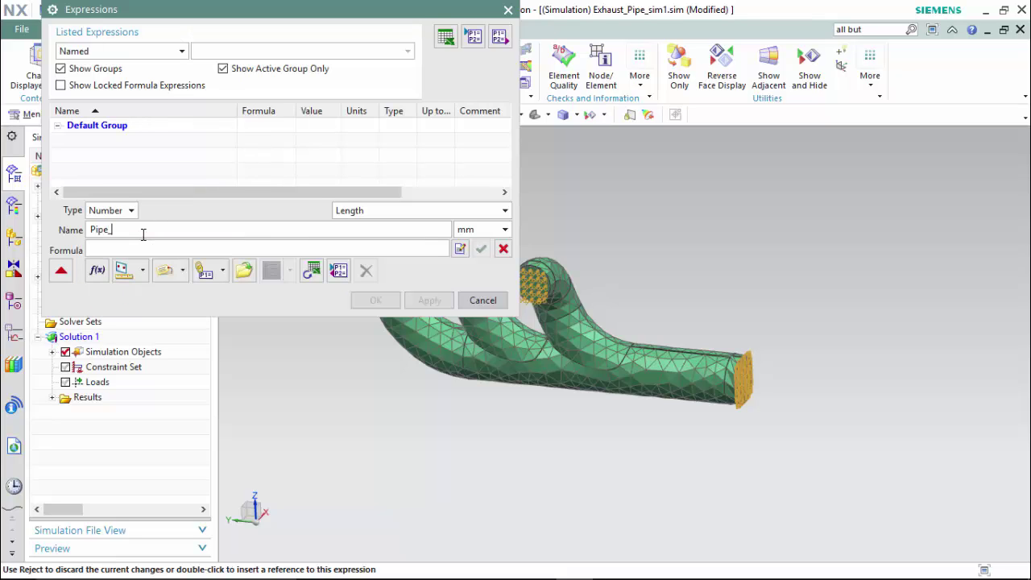
key(Tab)
key(Tab)
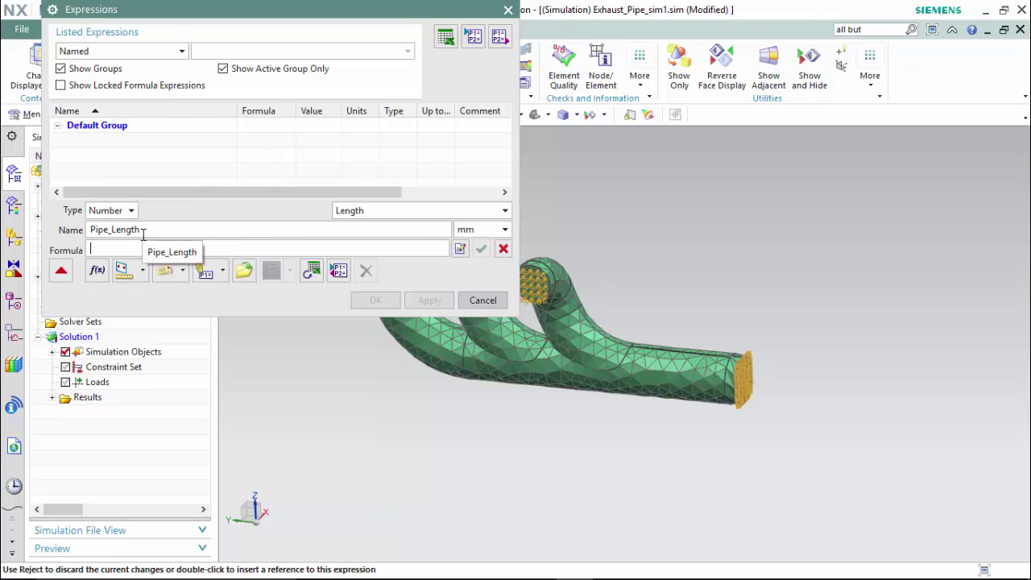
text(1)
key(Return)
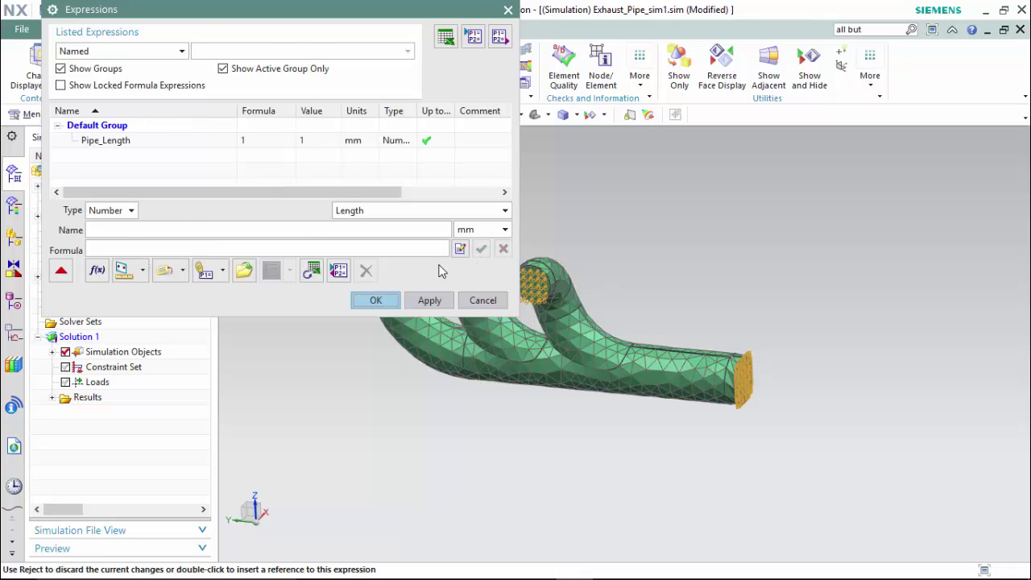
click(371, 302)
key(ctrl+s)
click(172, 10)
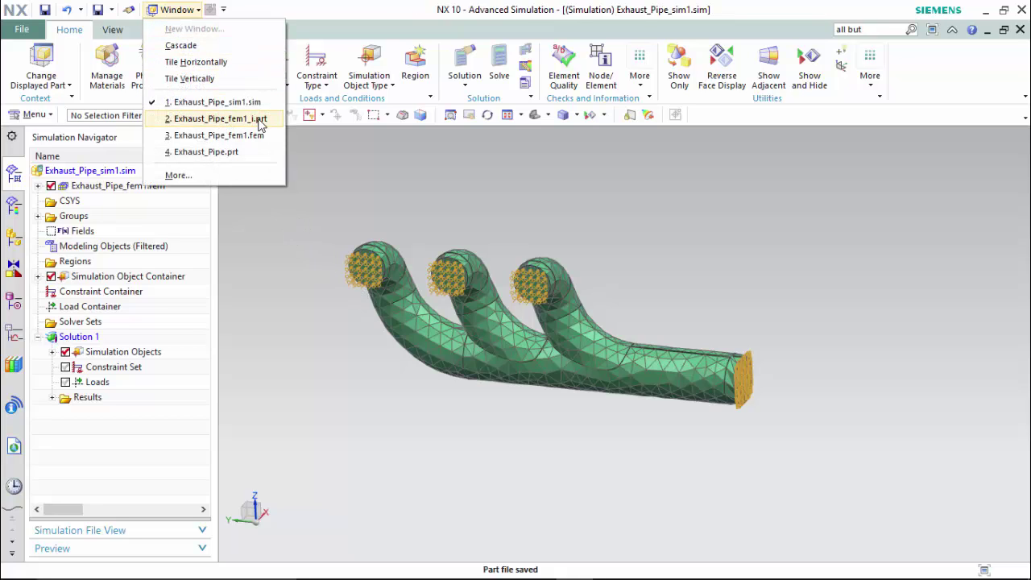
- In Exhaust_Pipe_fem1_i.prt, edit Move Face (2) and define its distance by formula
click(263, 120)
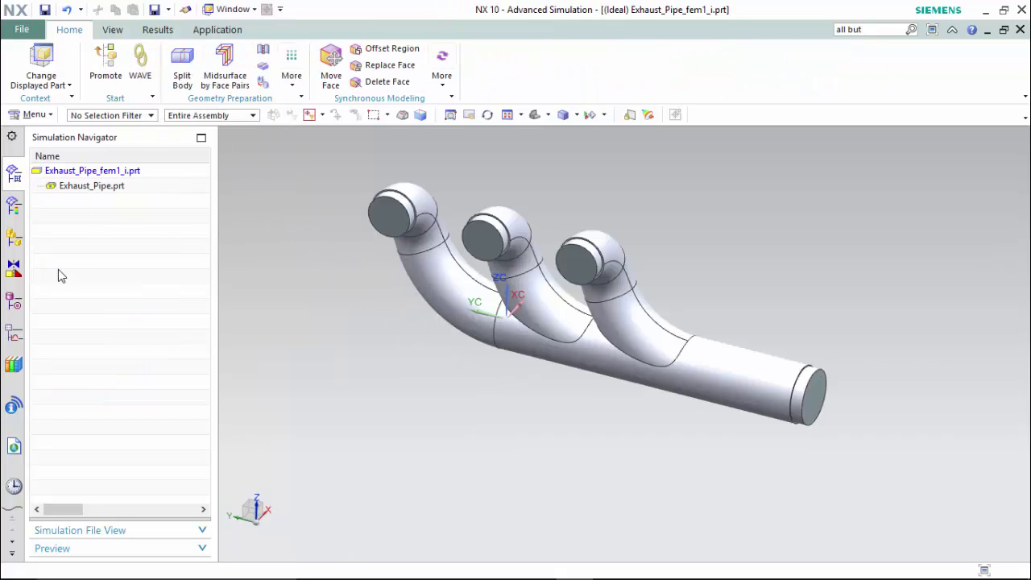
double_click(132, 278)
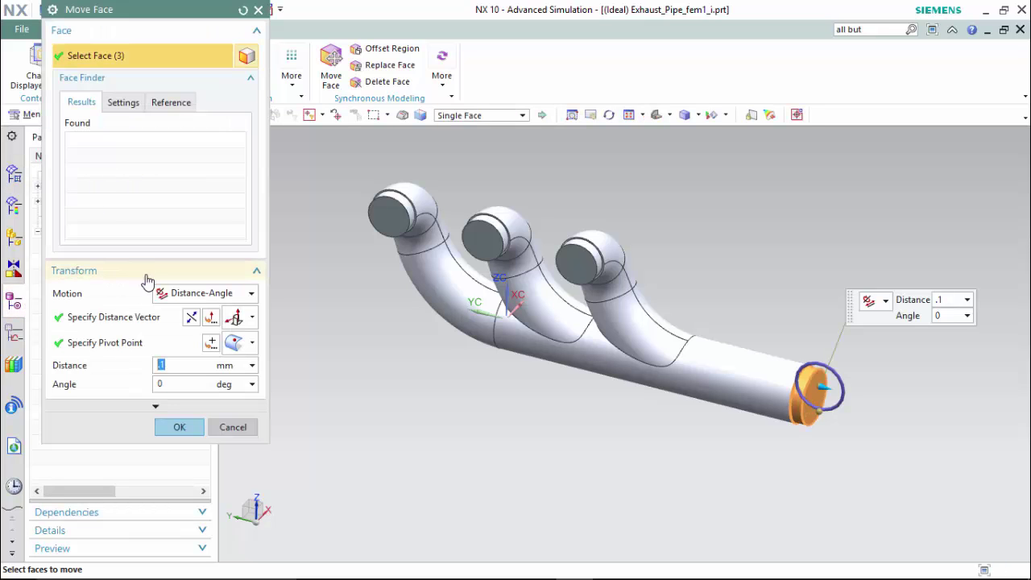
drag(171, 11, 283, 24)
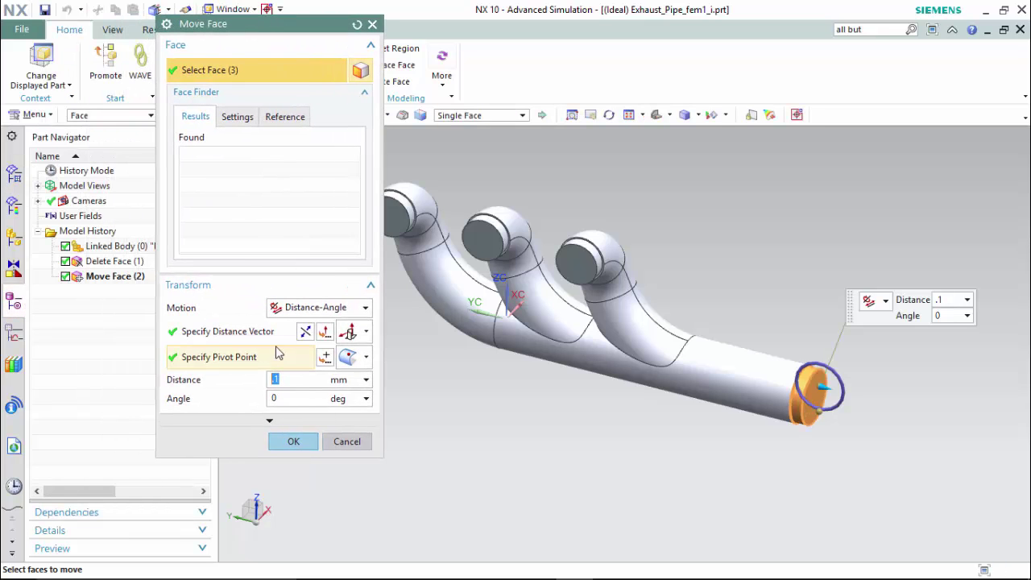
click(366, 379)
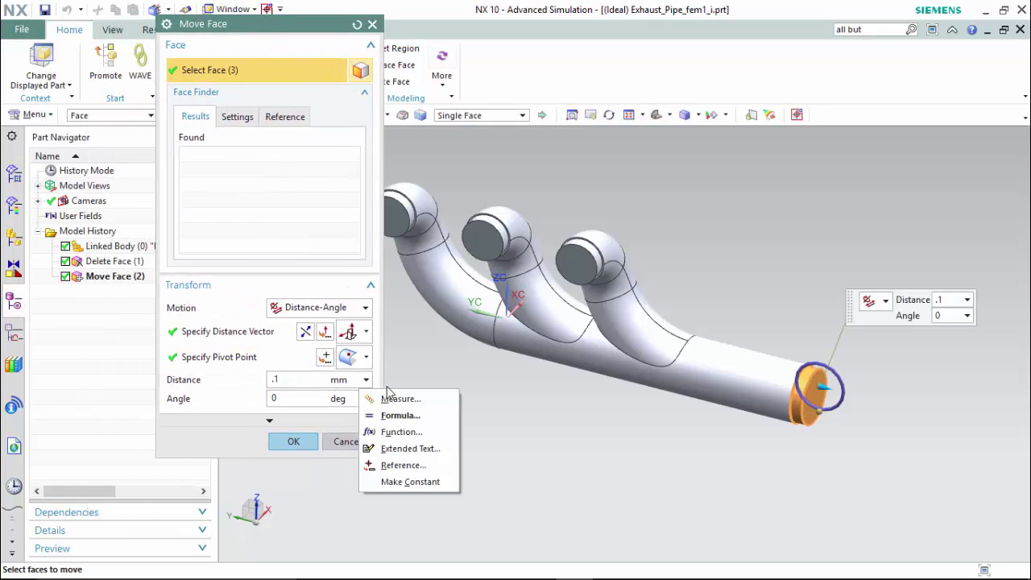
click(418, 417)
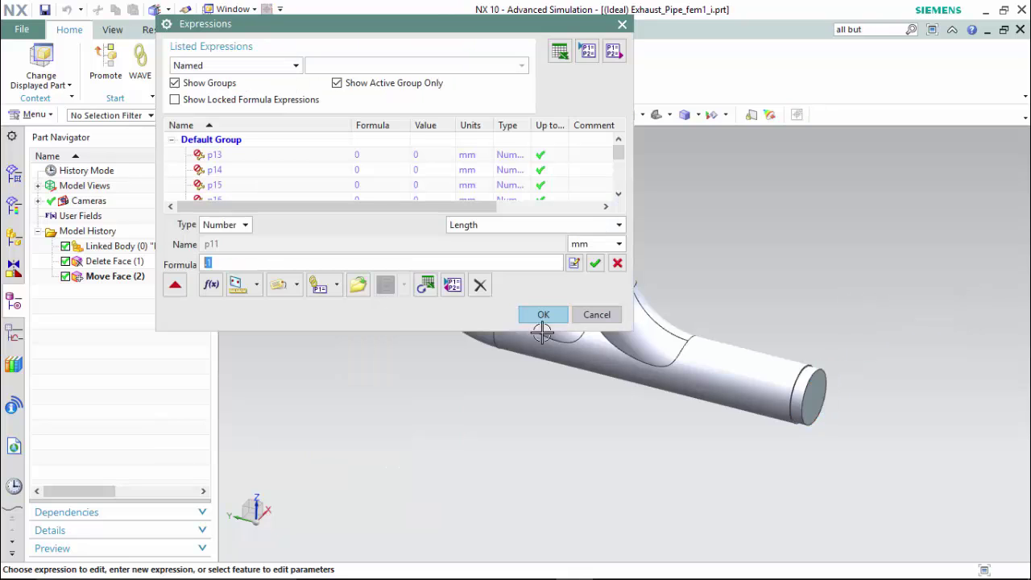
- Link the distance to the sim file's Pipe_Length interpart expression, apply, and save the part
click(316, 290)
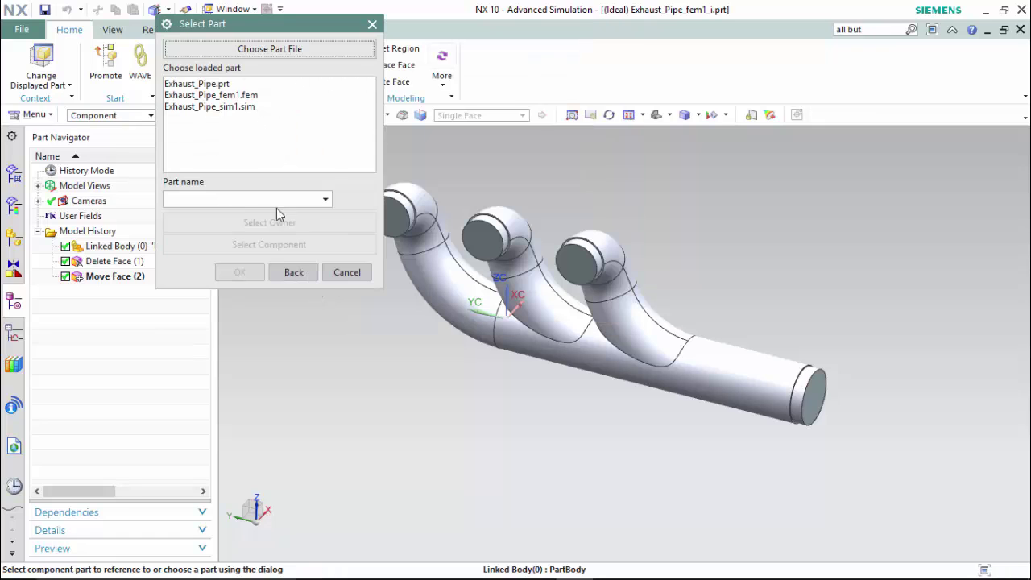
click(245, 108)
click(240, 272)
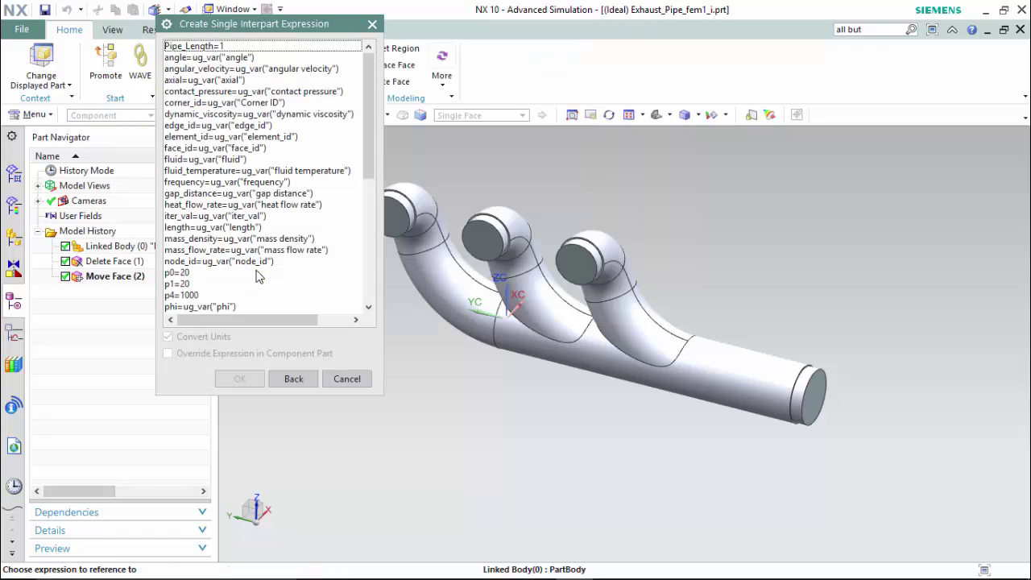
click(251, 47)
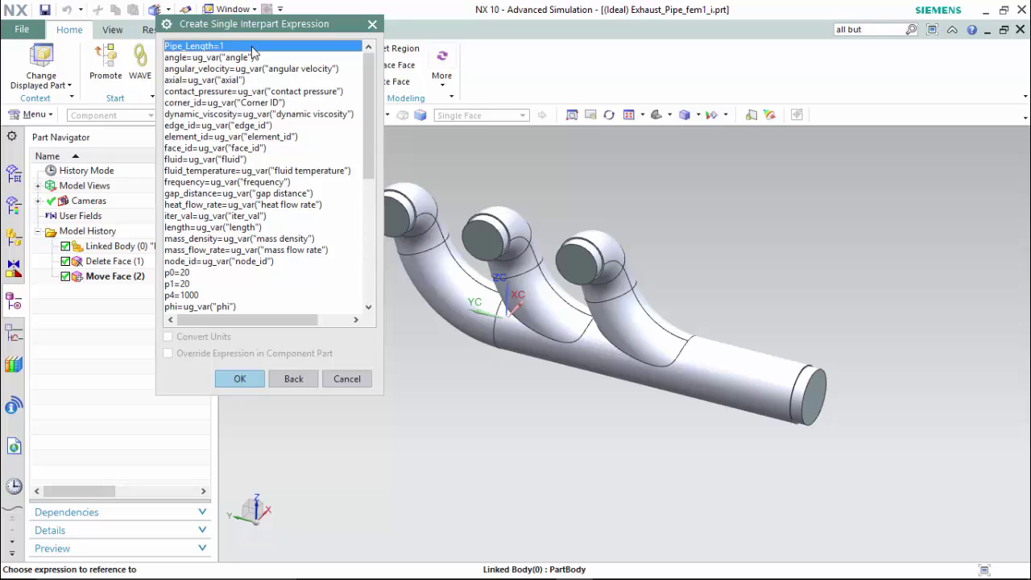
double_click(204, 51)
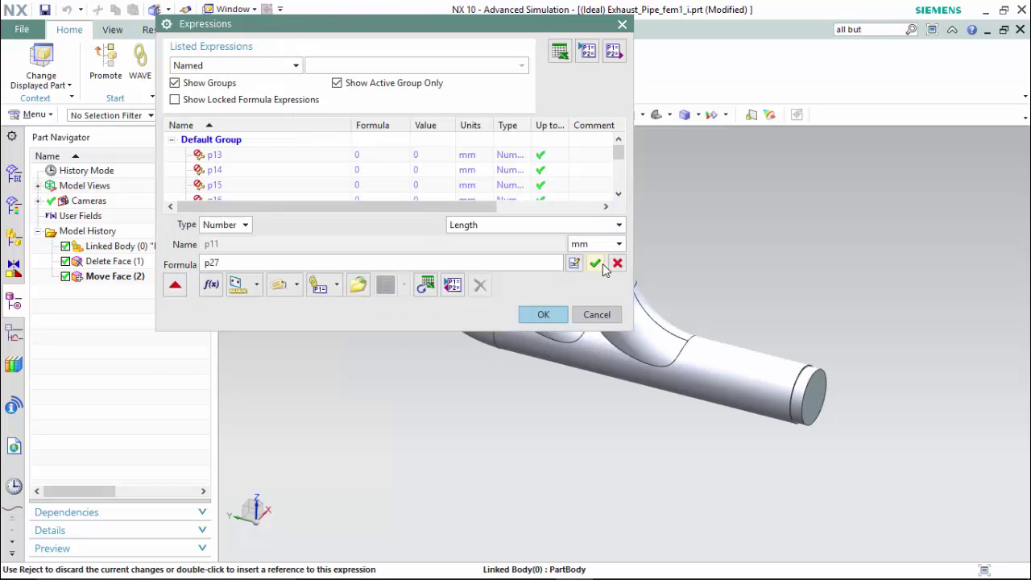
click(601, 263)
click(545, 314)
middle_click(550, 314)
key(ctrl+s)
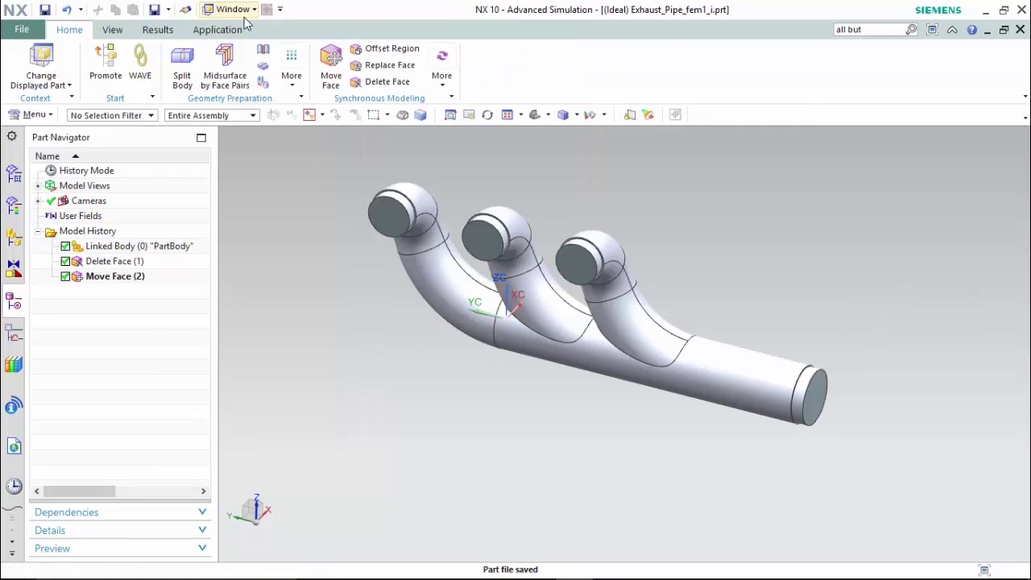
- Change Pipe_Length to 125 mm in Exhaust_Pipe_sim1.sim, then return to Exhaust_Pipe_fem1_i.prt
click(232, 9)
click(281, 102)
key(ctrl+e)
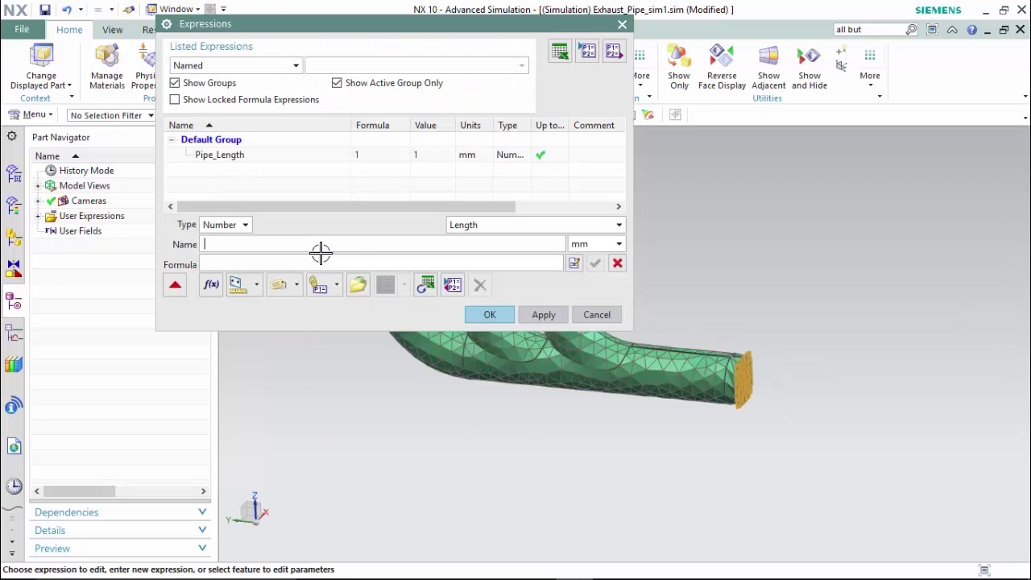
click(251, 155)
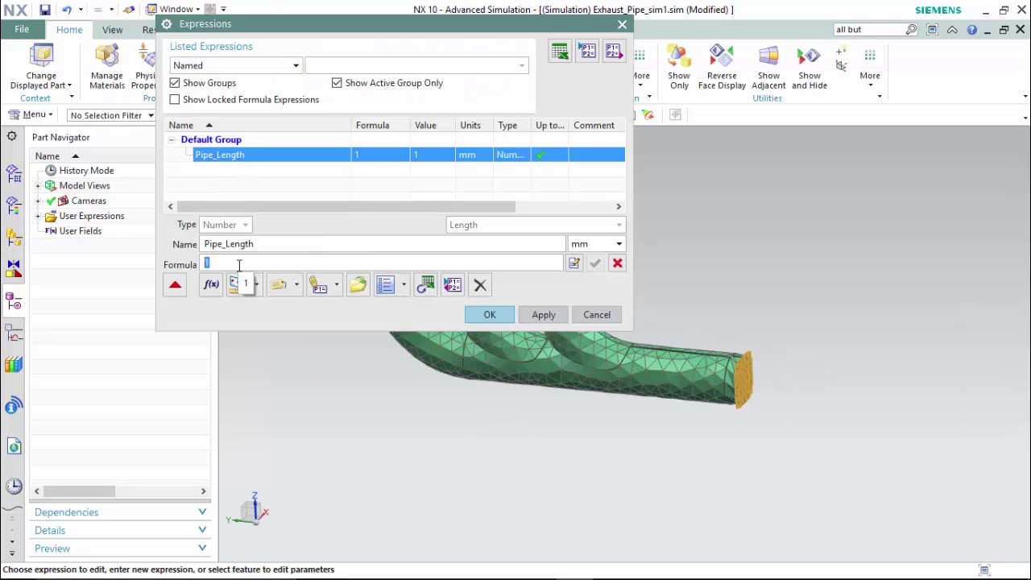
text(125)
click(594, 263)
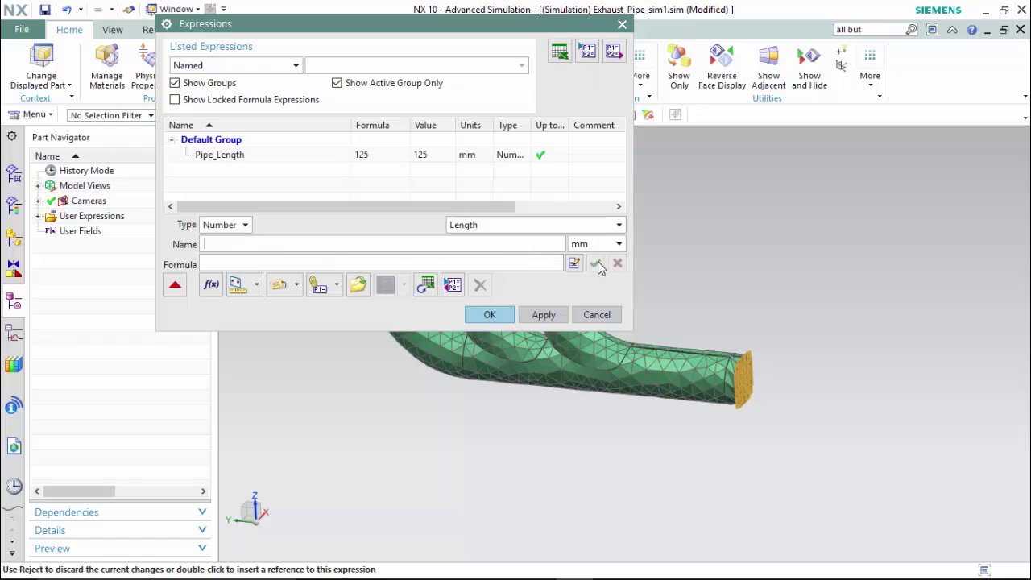
click(506, 315)
click(173, 9)
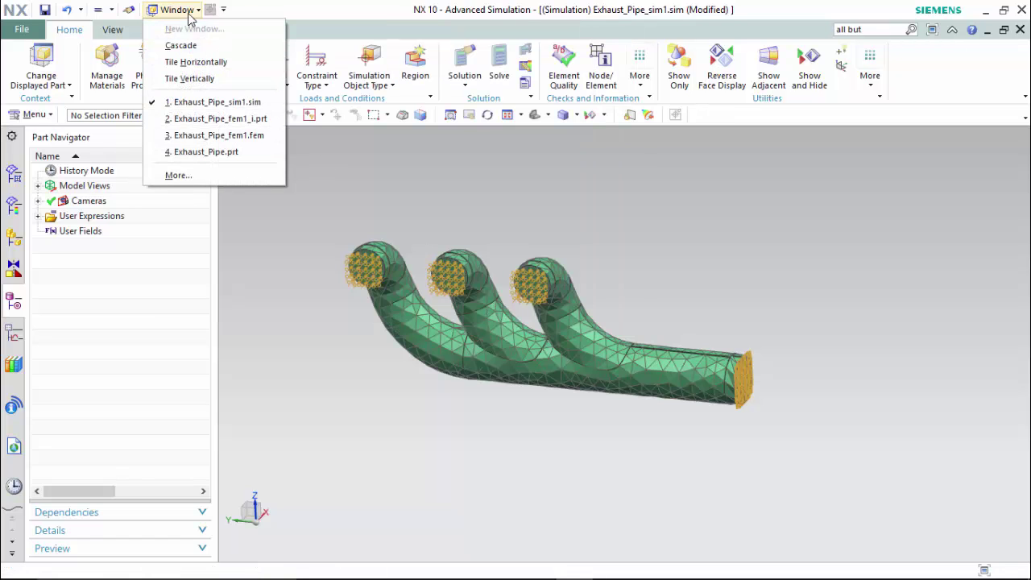
click(221, 118)
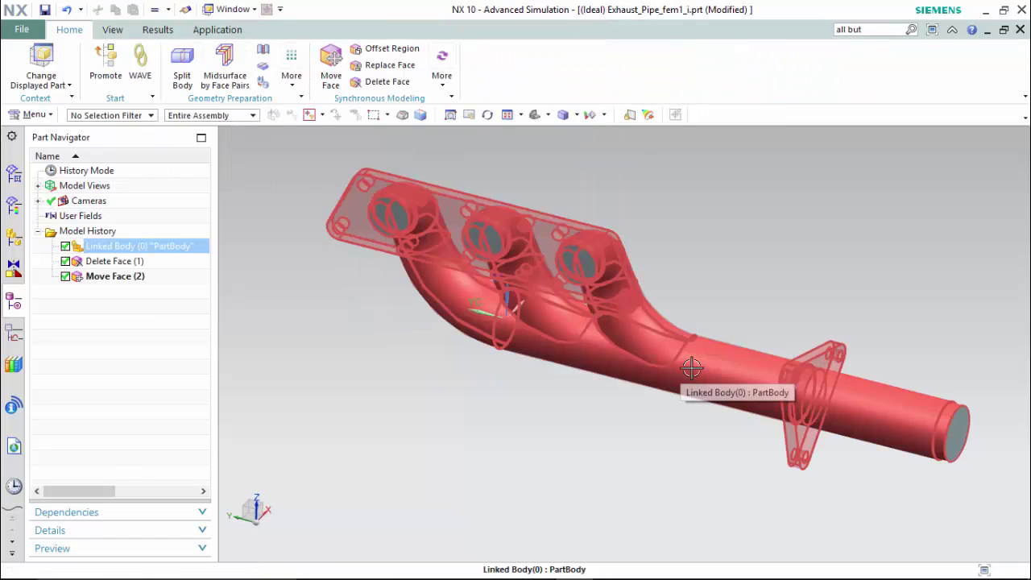
- Update Exhaust_Pipe_fem1.fem to remesh the lengthened pipe into 1088 nodes and 3515 elements
click(235, 9)
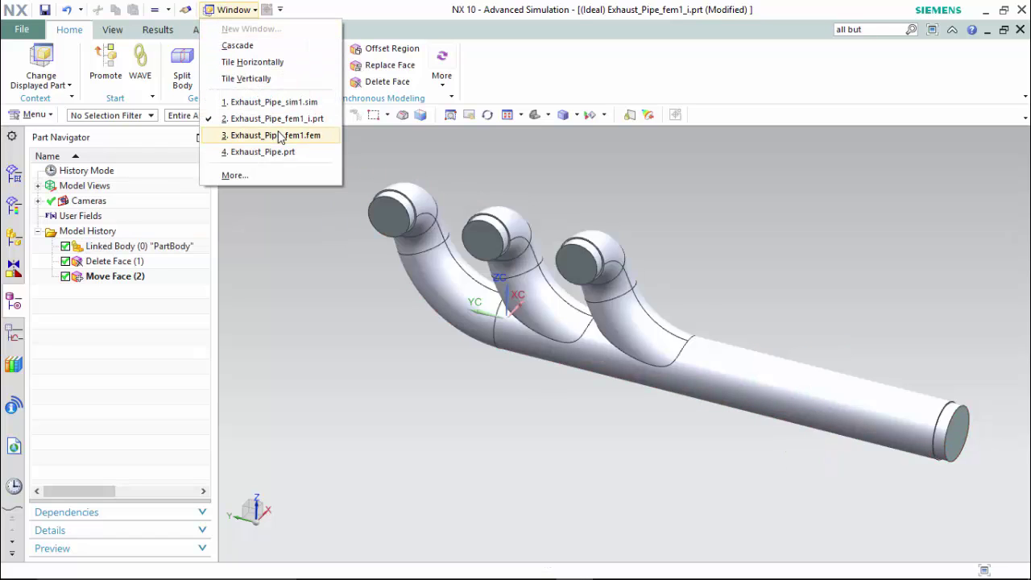
click(277, 135)
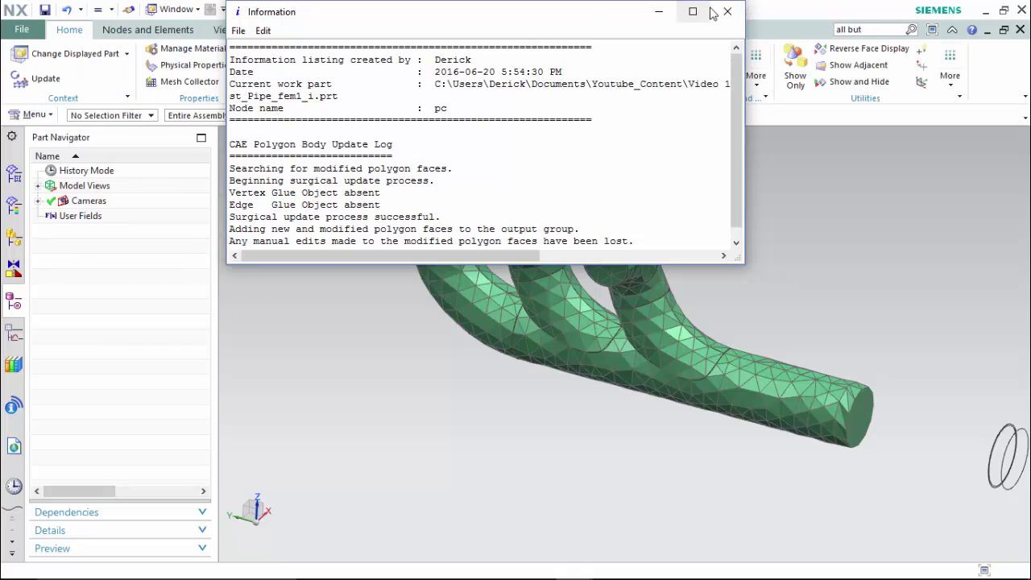
click(700, 10)
key(ctrl+f)
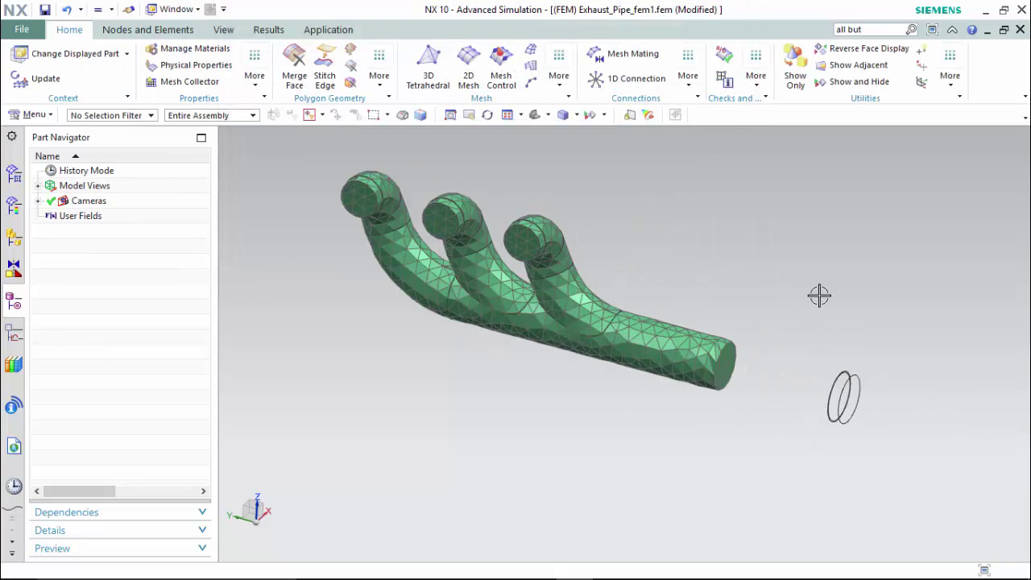
click(13, 174)
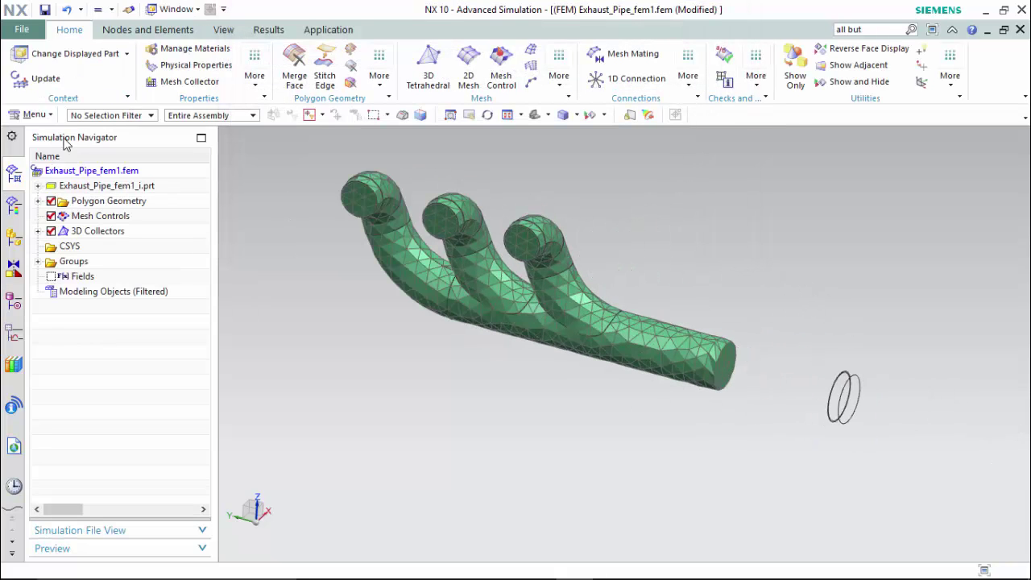
click(118, 174)
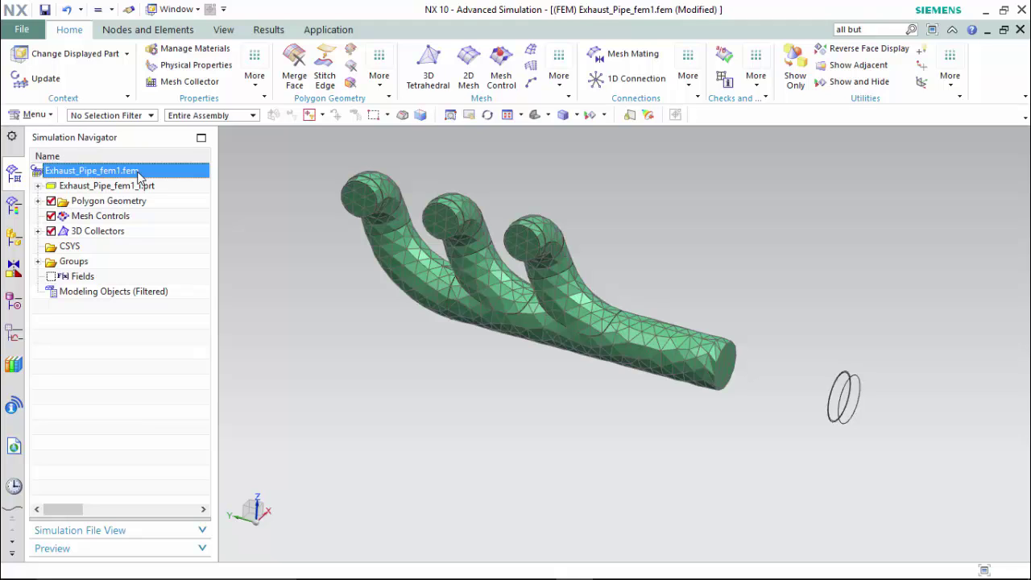
right_click(128, 178)
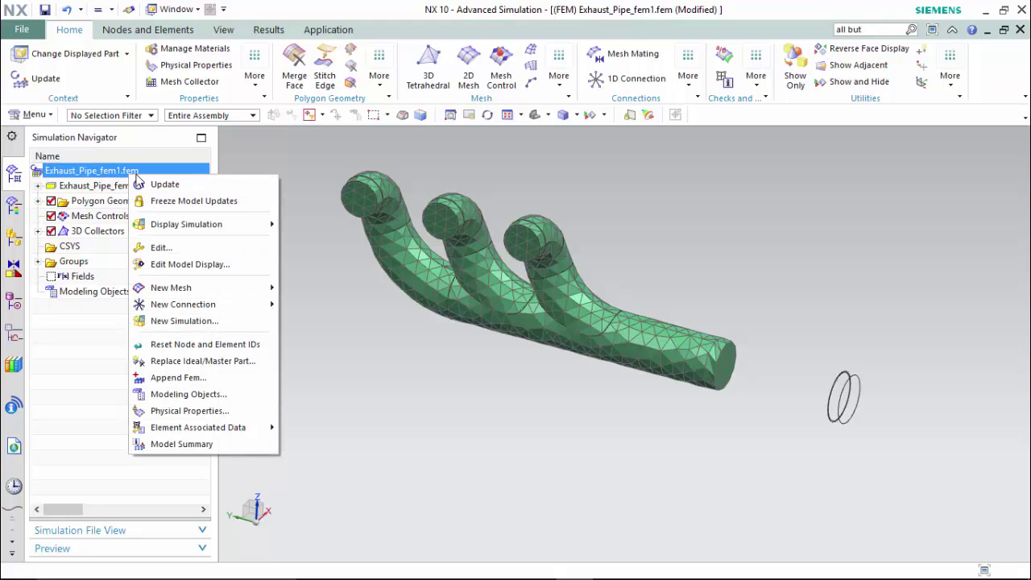
click(165, 185)
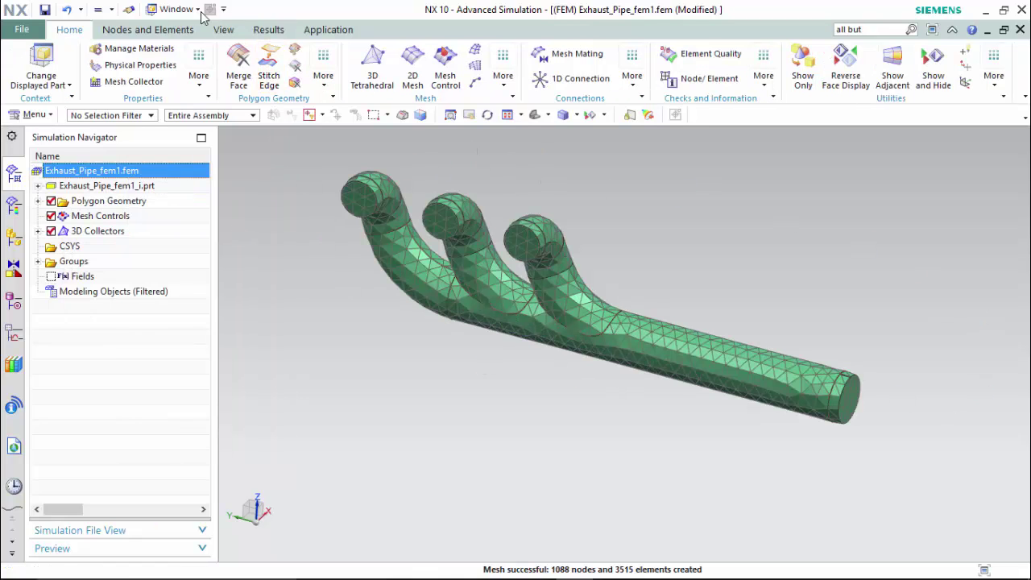
click(176, 9)
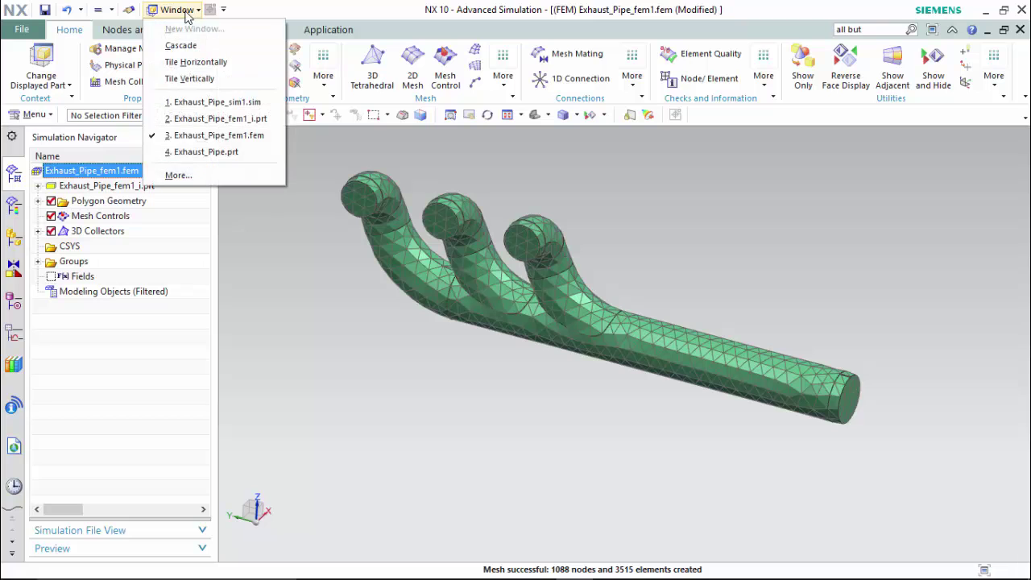
- Solve Solution 1 in Exhaust_Pipe_sim1.sim, close the monitor windows, and expand Results
click(229, 109)
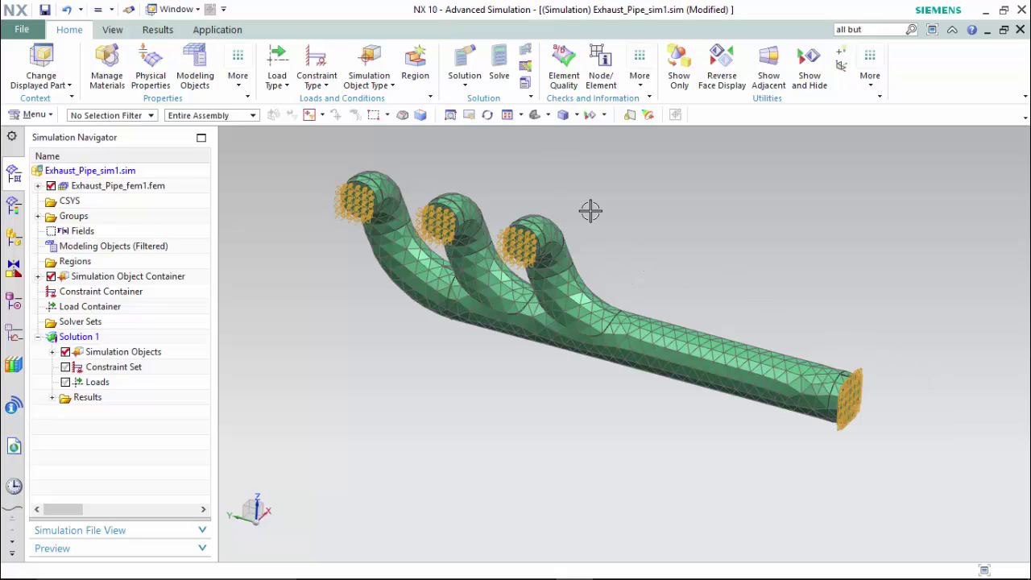
click(501, 72)
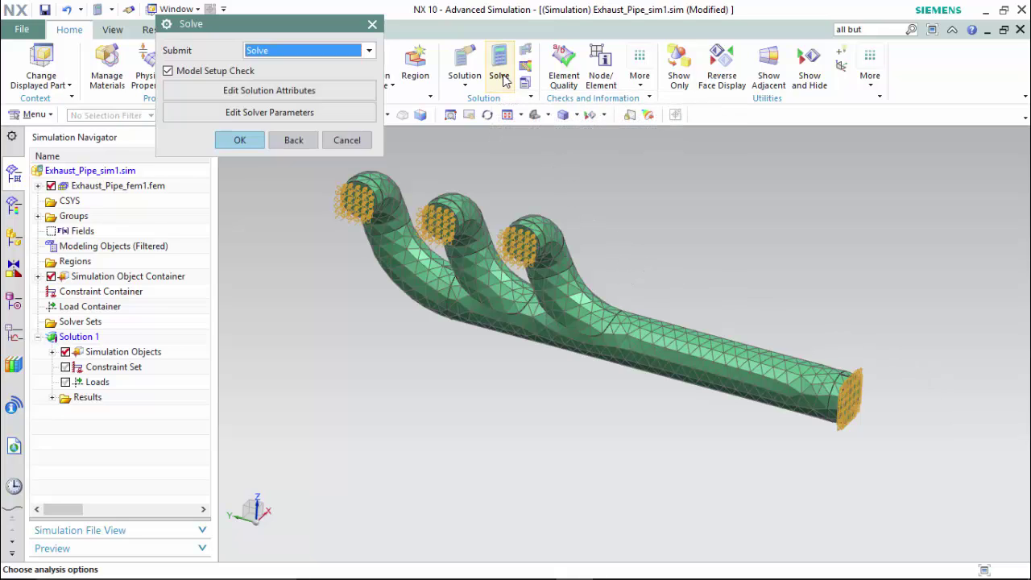
click(239, 140)
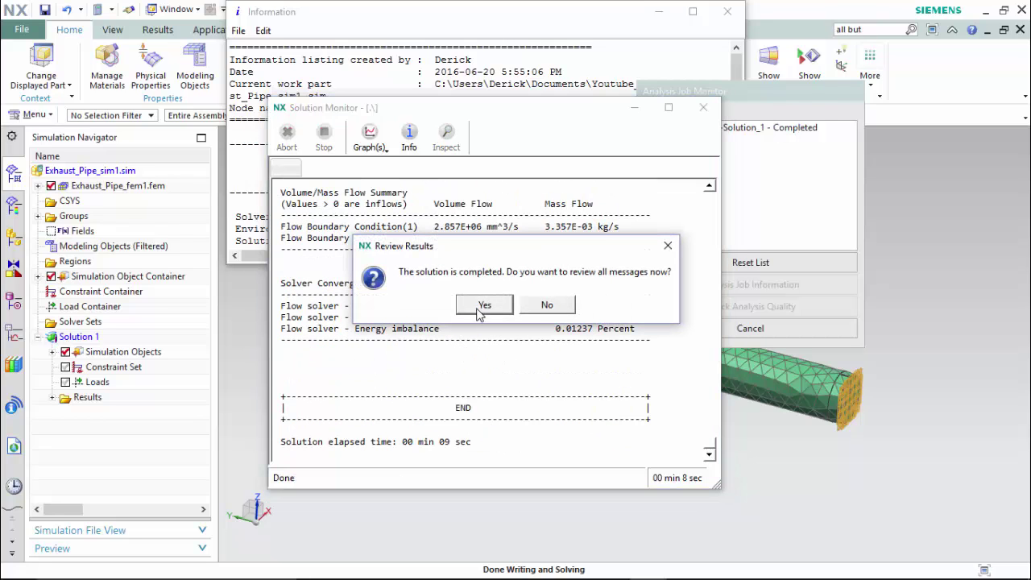
click(480, 308)
click(703, 107)
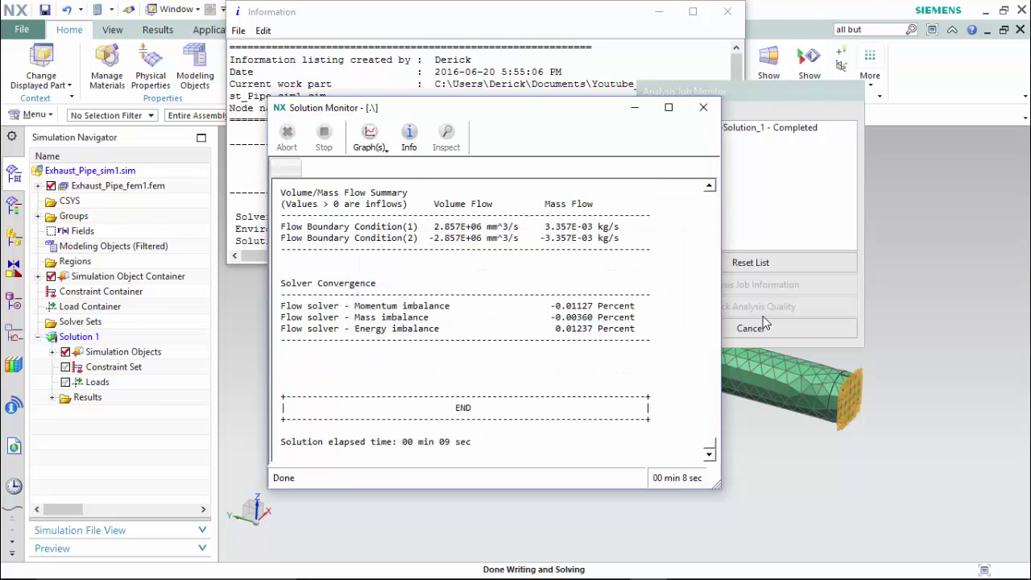
click(750, 328)
click(727, 11)
click(52, 397)
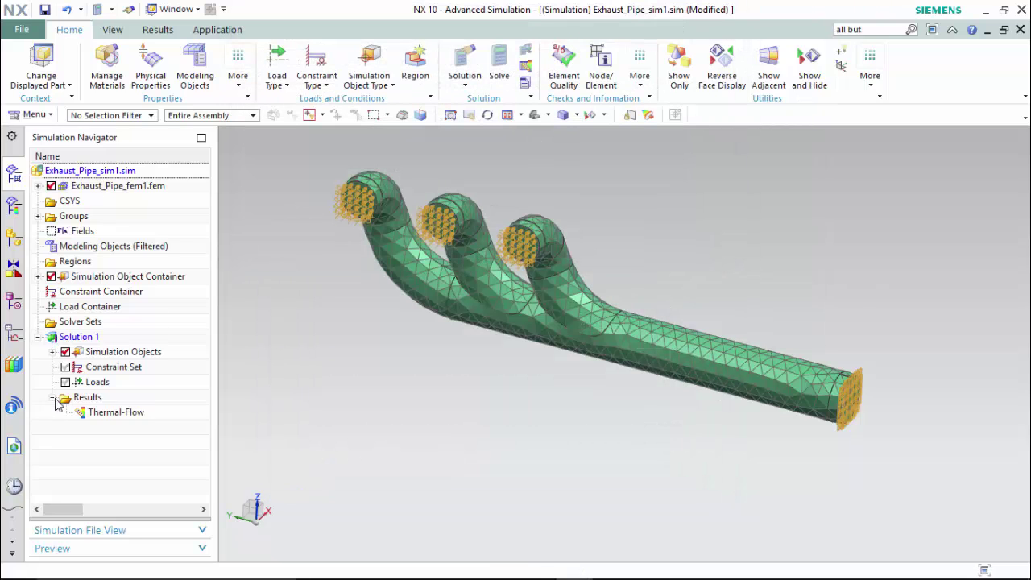
- Plot Thermal-Flow Velocity - Element-Nodal on the pipe and animate it (460.06–1761.30 mm/sec)
double_click(129, 410)
click(52, 200)
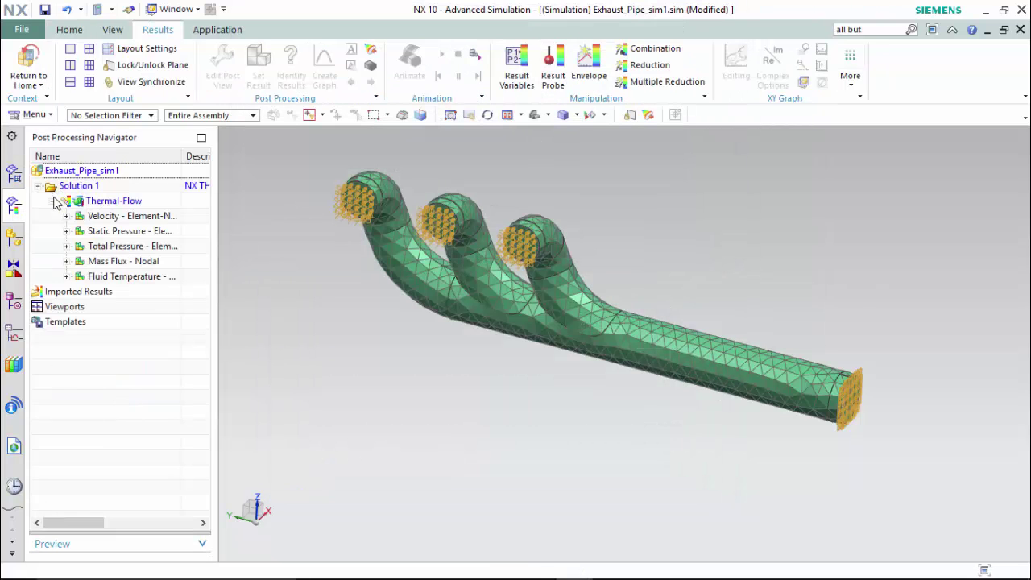
double_click(120, 216)
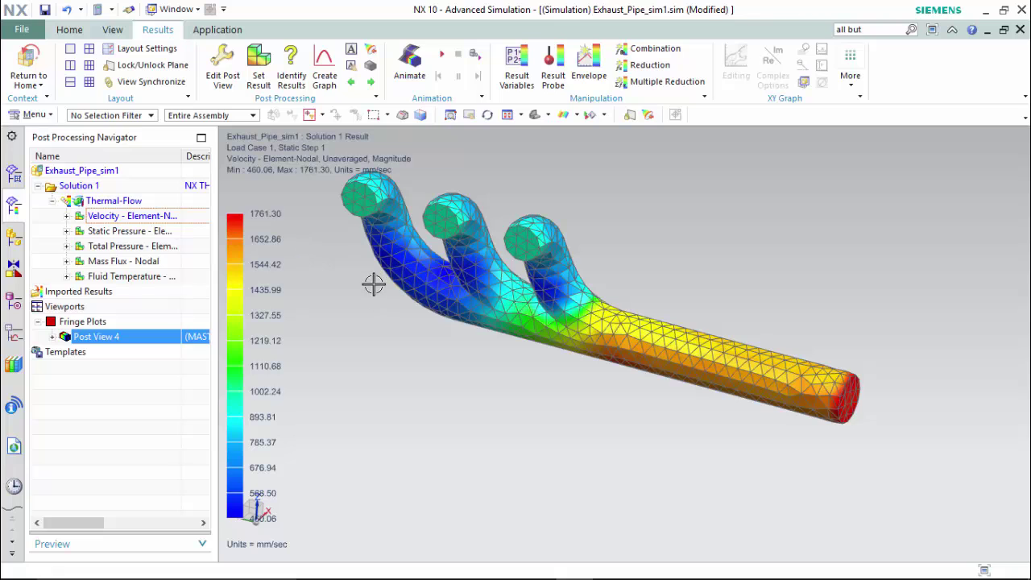
click(442, 54)
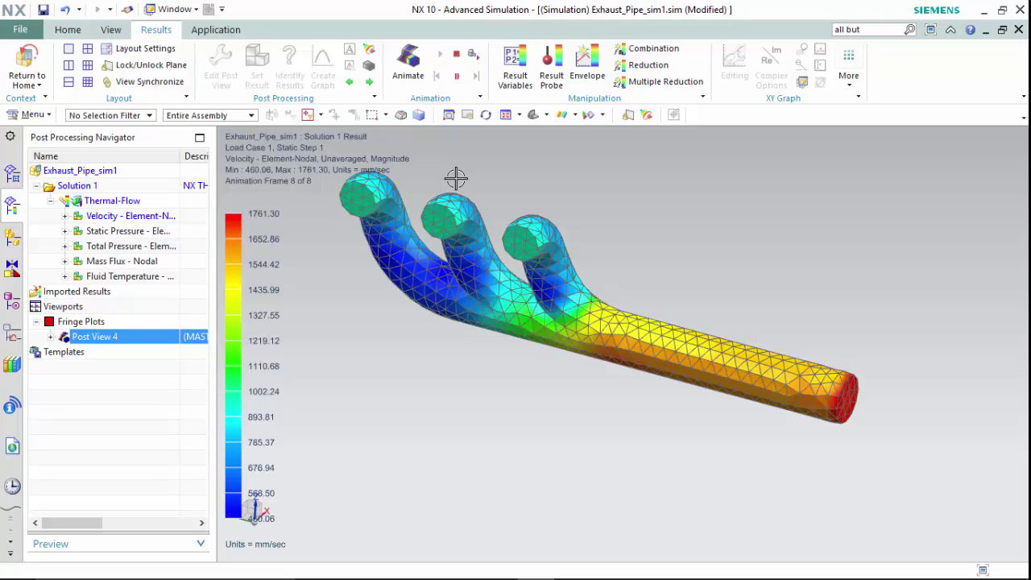
- Create geometry optimization Setup 1 on Solution 1 and advance to Define Objective
click(27, 68)
right_click(109, 176)
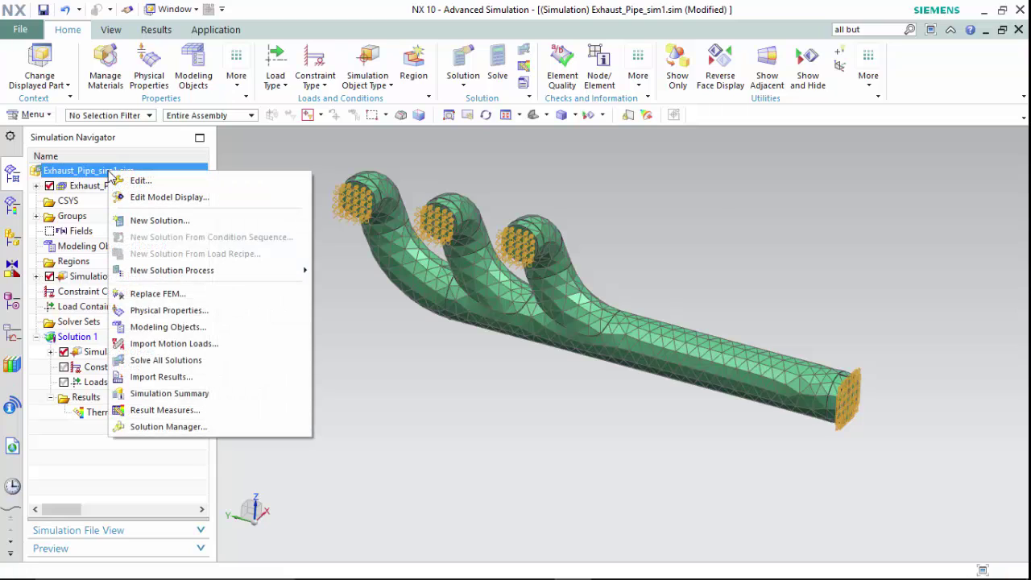
mouse_move(214, 272)
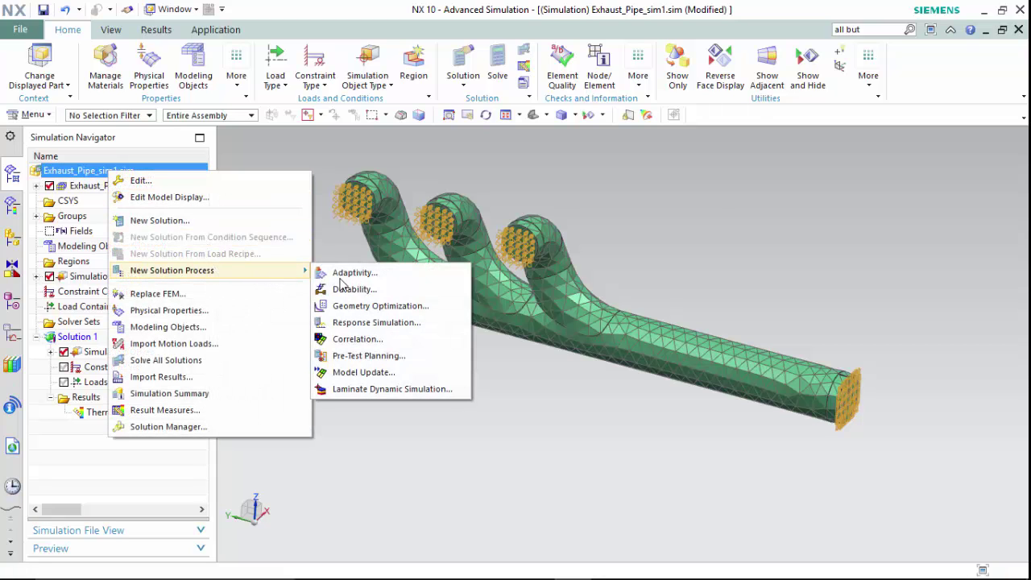
click(406, 306)
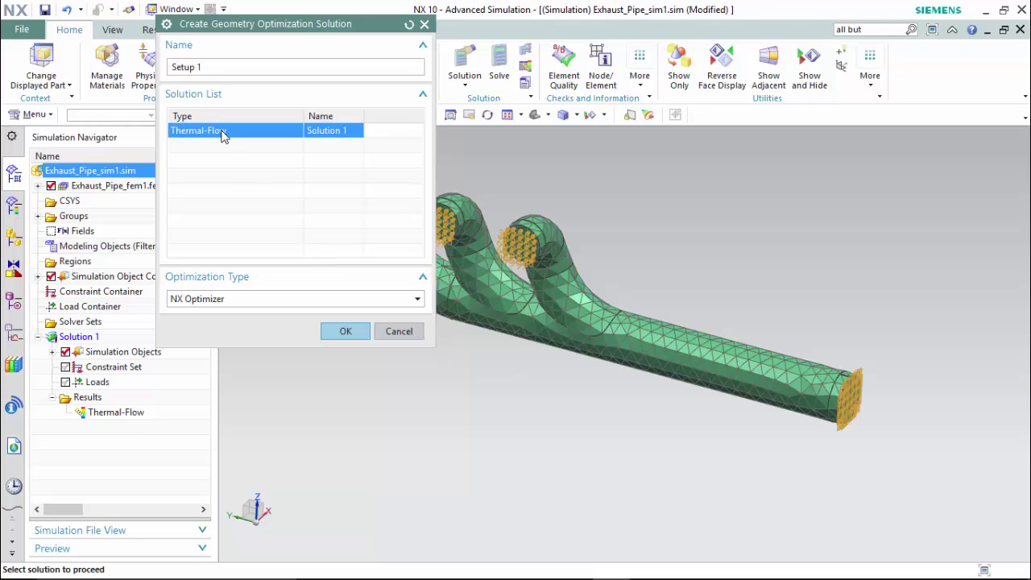
click(334, 329)
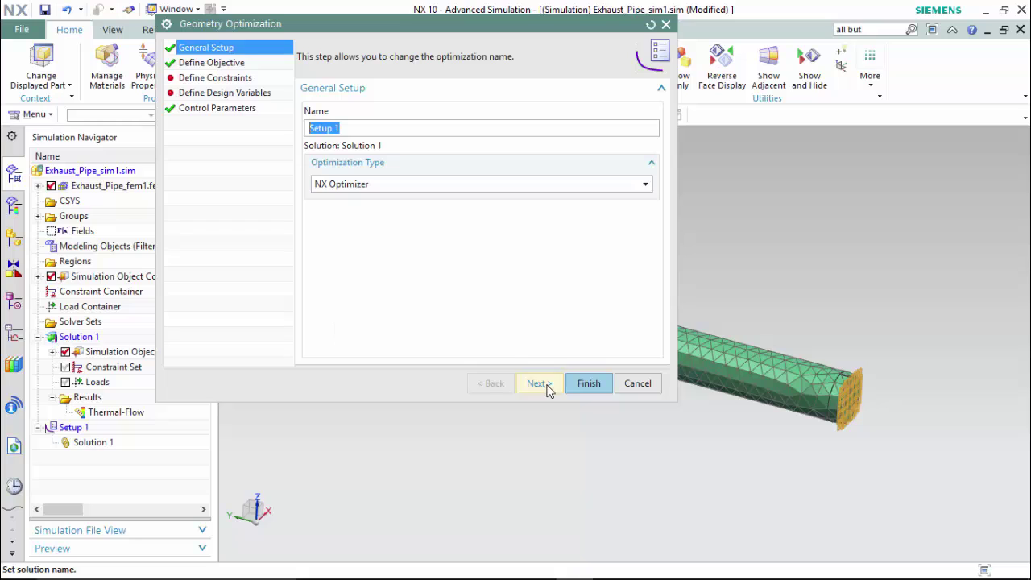
click(585, 385)
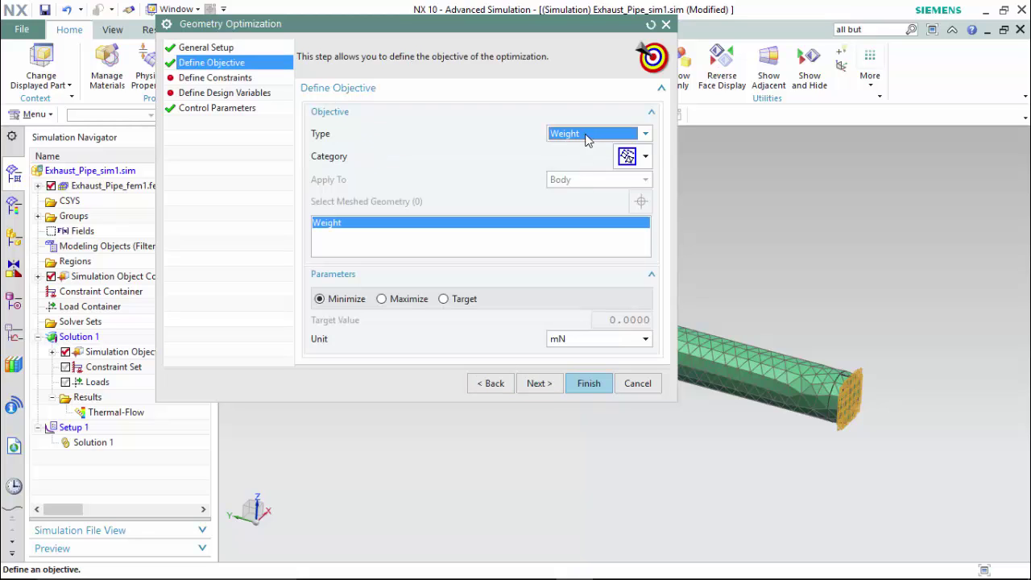
- Make the objective a Result Measure of mean Velocity Magnitude on the pipe's outlet face
click(593, 134)
click(590, 175)
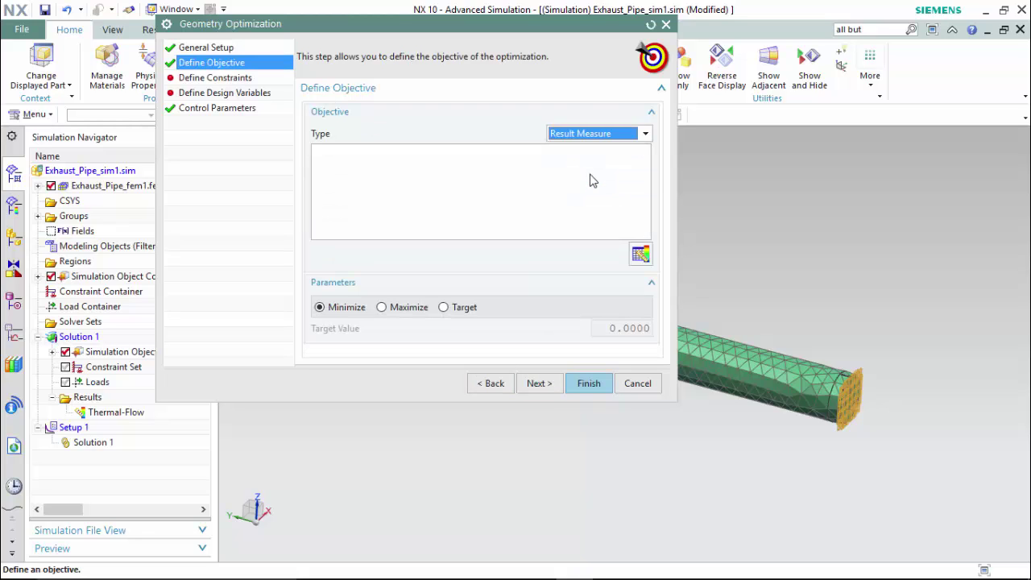
click(637, 254)
click(180, 223)
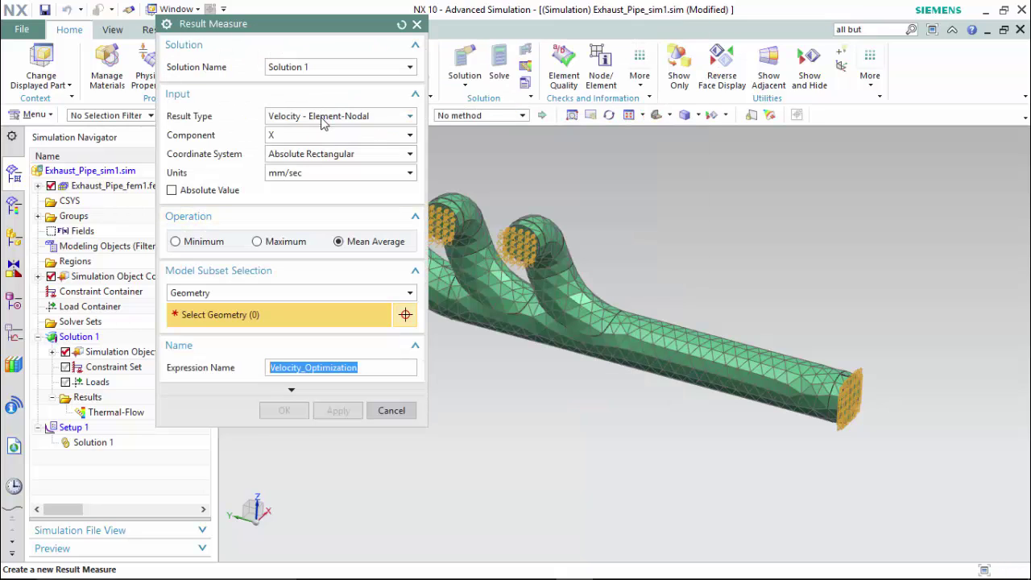
click(322, 137)
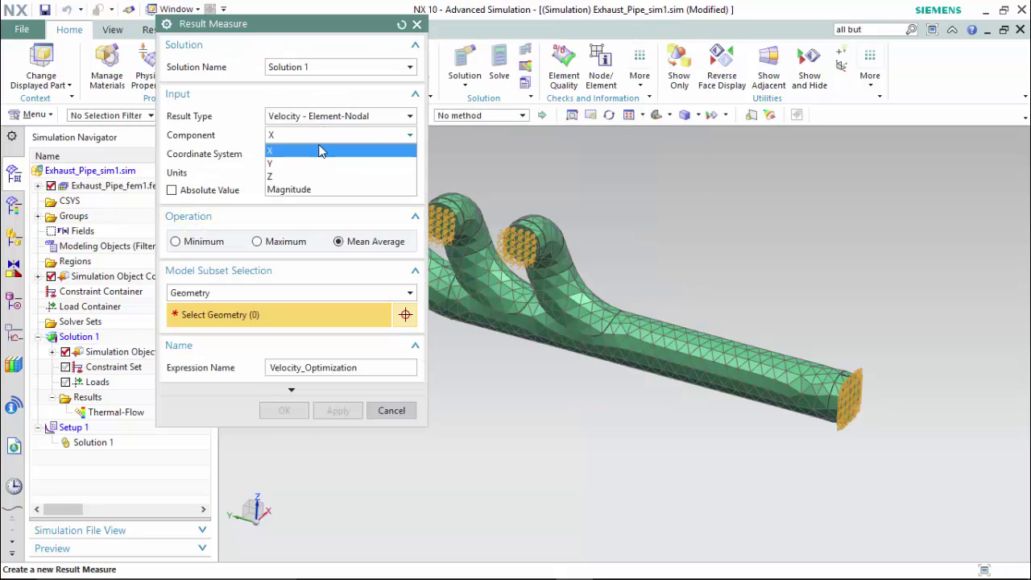
click(306, 189)
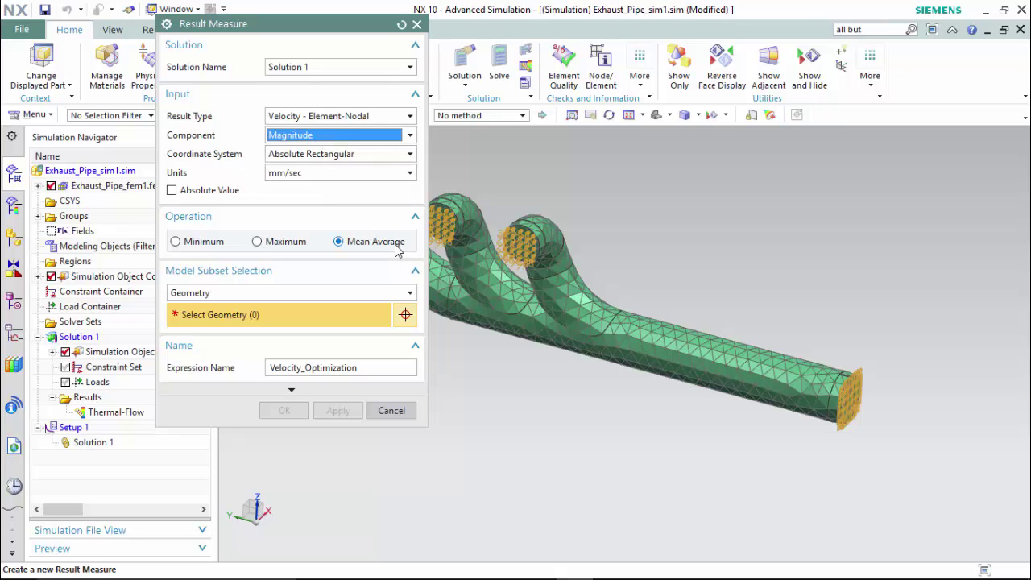
click(850, 380)
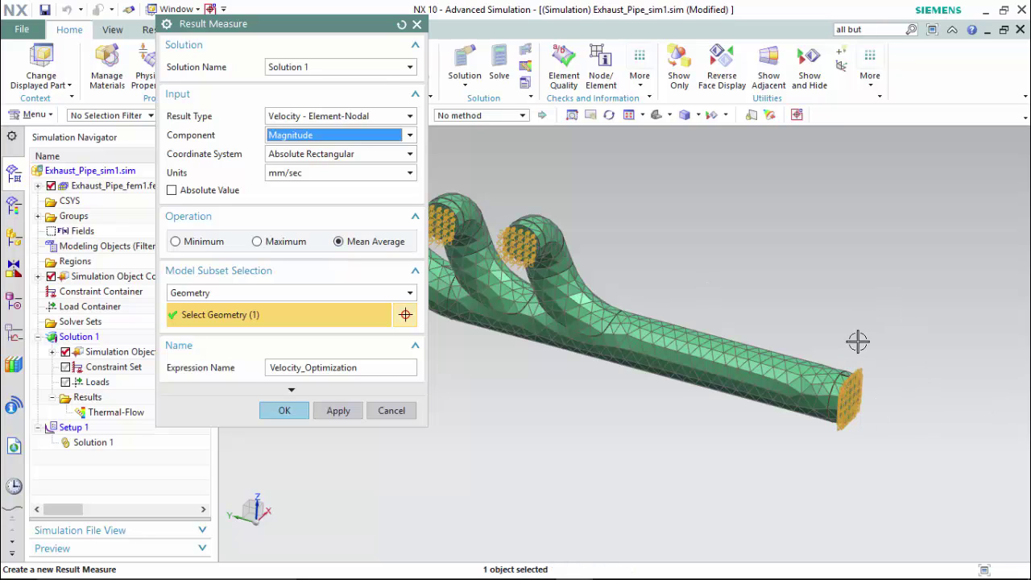
click(284, 410)
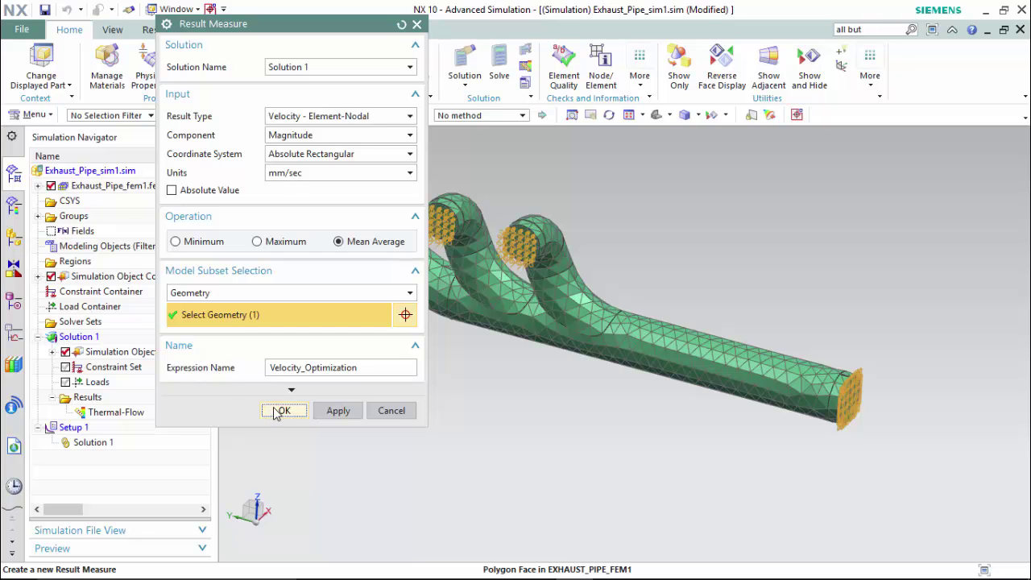
click(276, 412)
- Set the objective to Target with a value of 1650 mm/sec
click(668, 259)
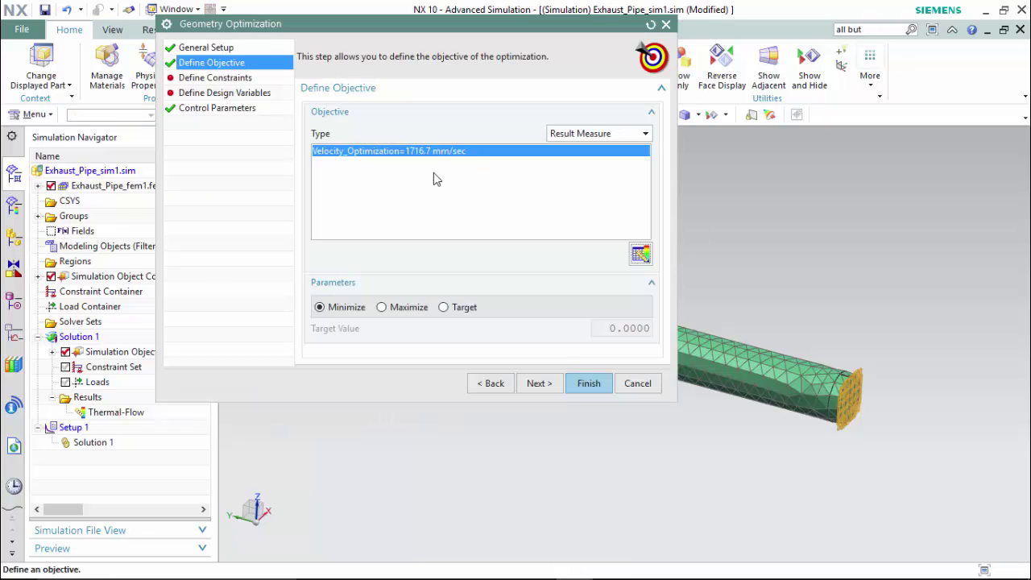
click(448, 308)
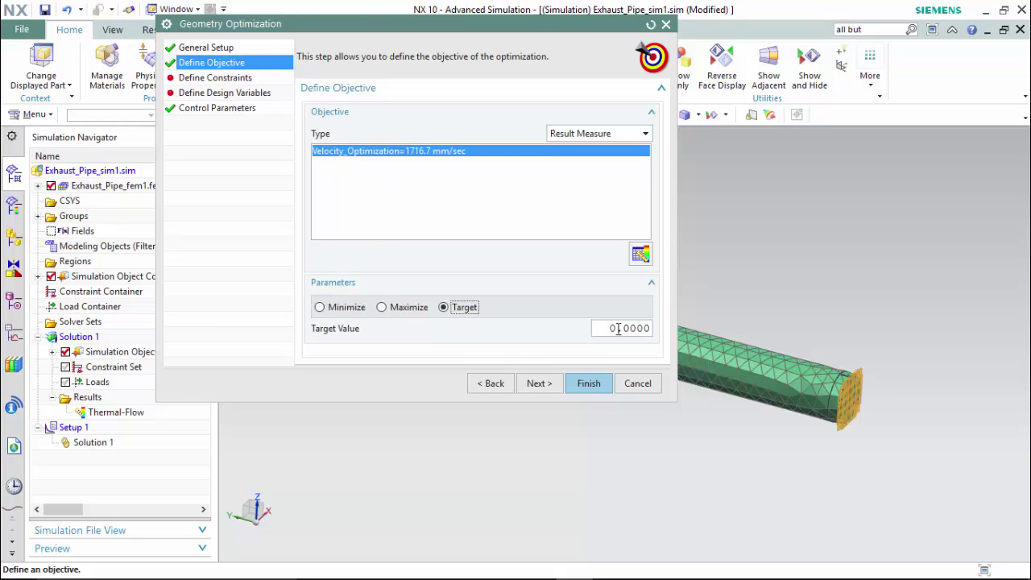
drag(617, 328, 594, 328)
text(165)
- Skip constraints and choose the Pipe_Length expression as the design variable
click(541, 387)
click(541, 387)
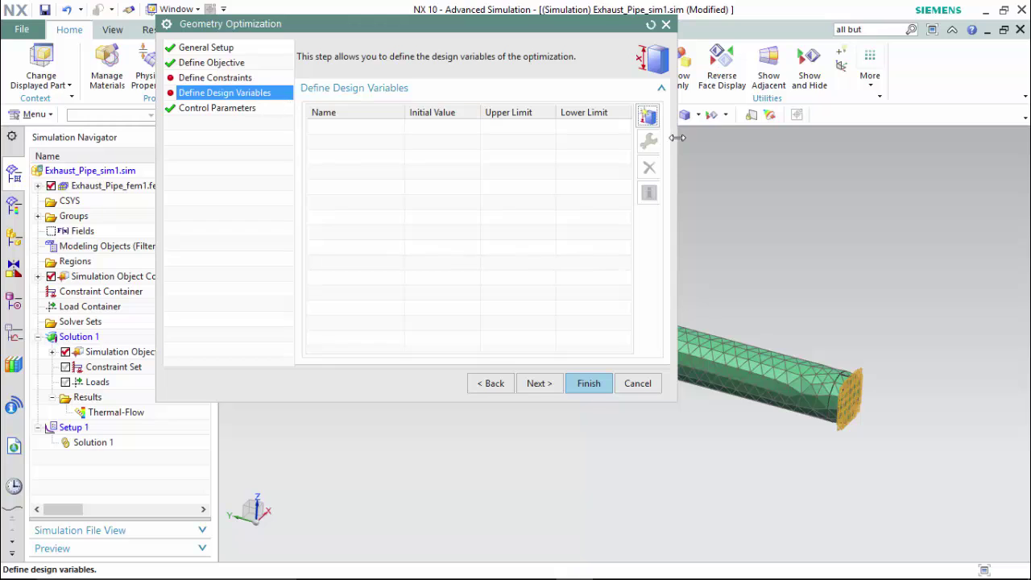
click(648, 117)
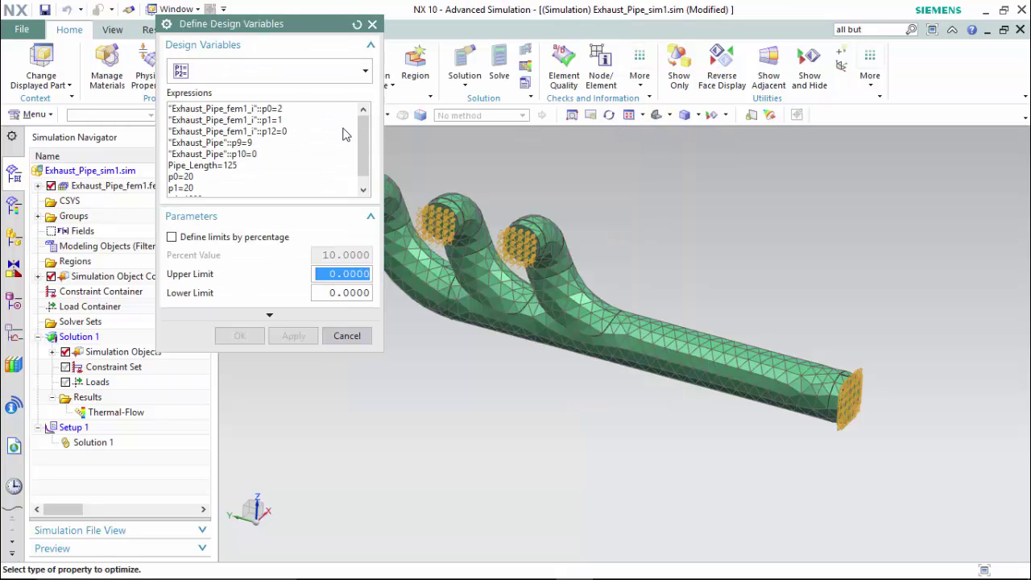
click(298, 73)
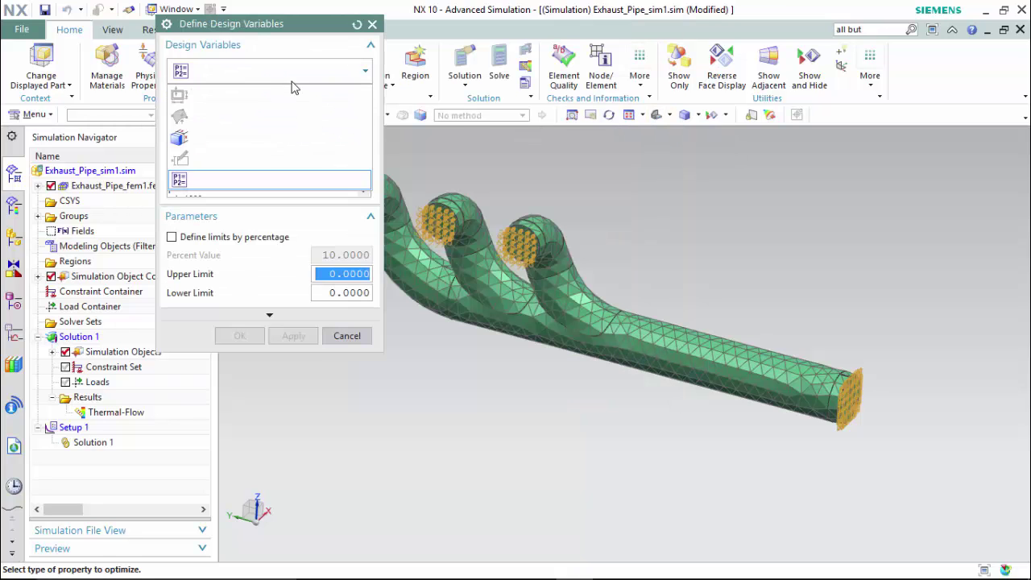
click(237, 181)
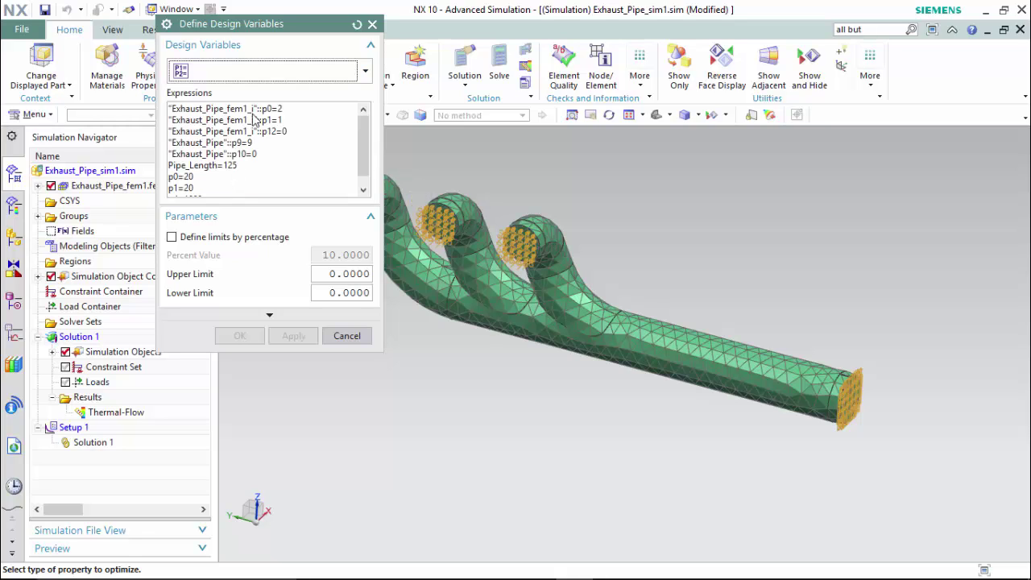
click(236, 166)
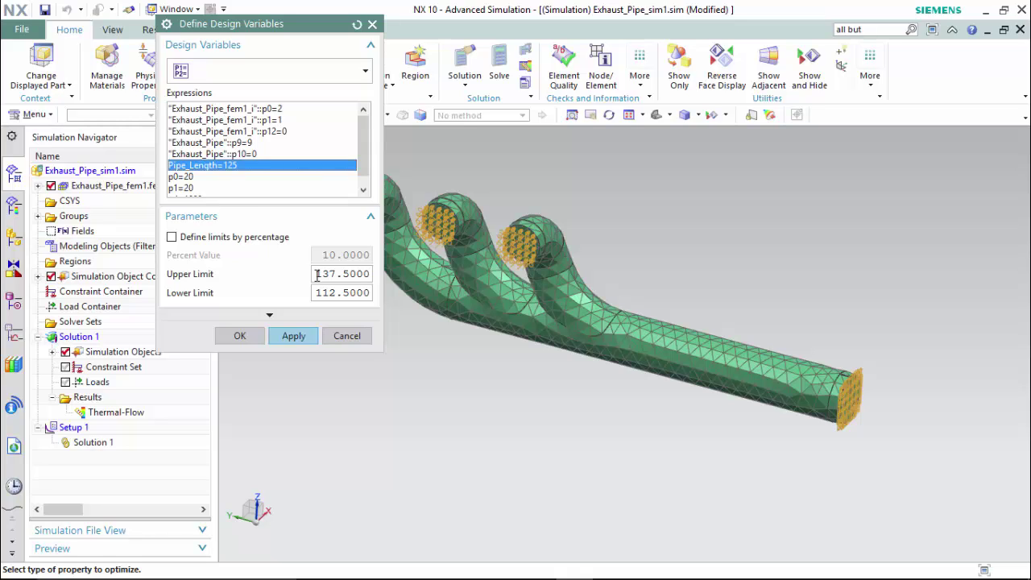
- Bound Pipe_Length with upper limit 200.5 and lower limit 25.5, and accept it
double_click(316, 274)
text(200)
double_click(316, 292)
text(25)
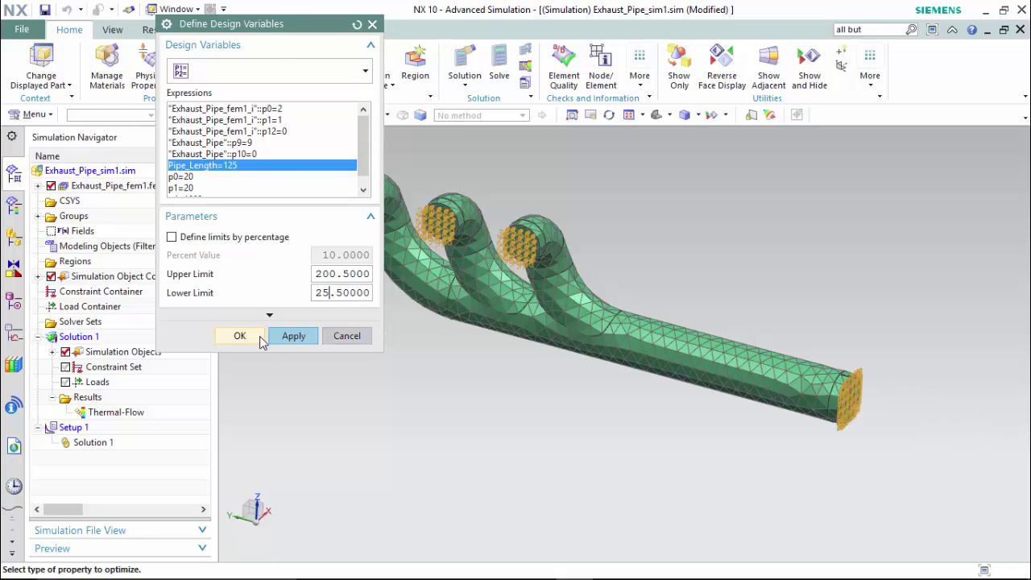
click(239, 336)
- Set 3 maximum iterations and 0.05 constraint violation, relative convergence and perturbation fraction, then finish
click(548, 384)
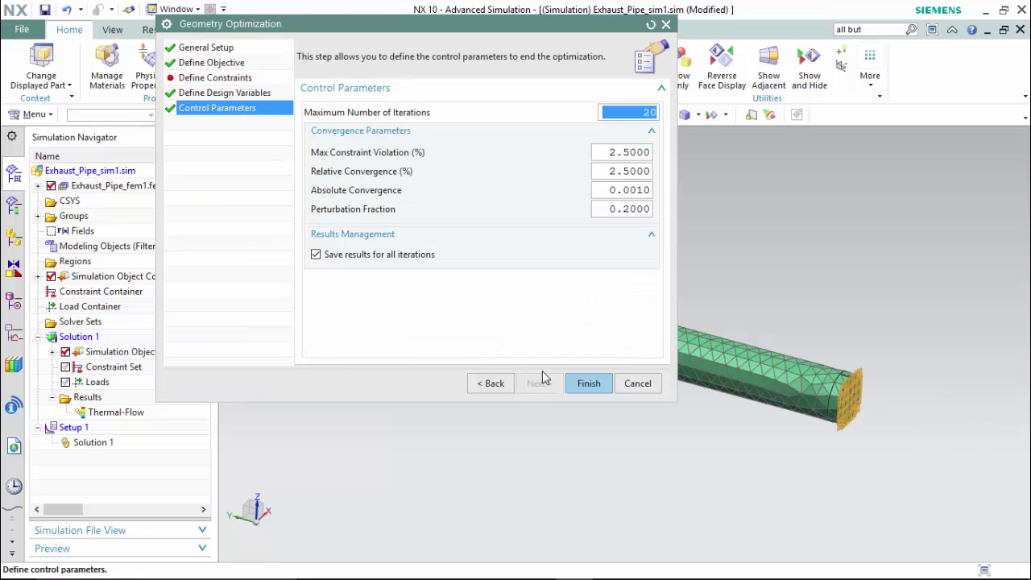
text(3)
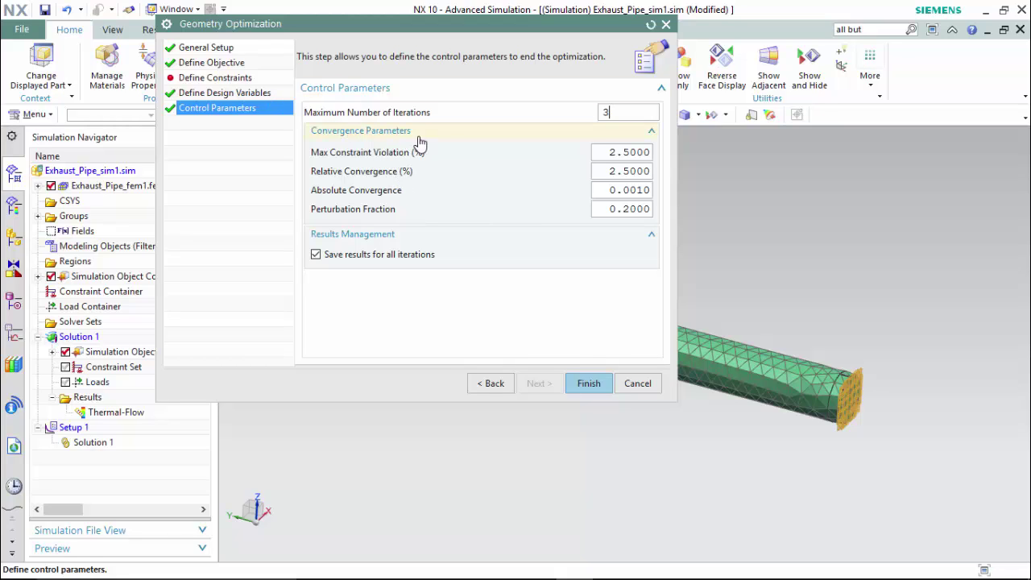
drag(630, 150, 578, 150)
text(0.05)
key(Tab)
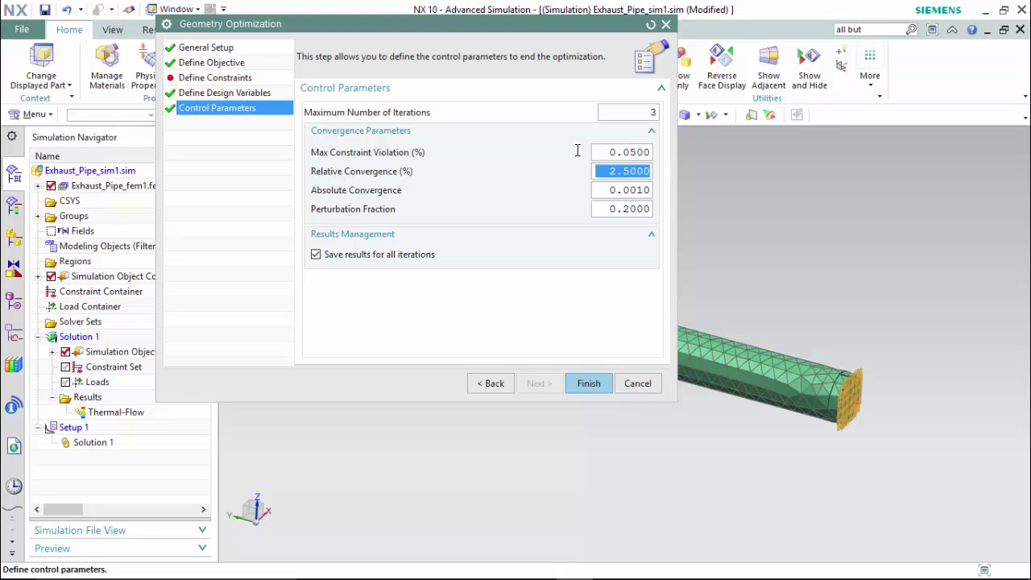
text(0.05)
key(Tab)
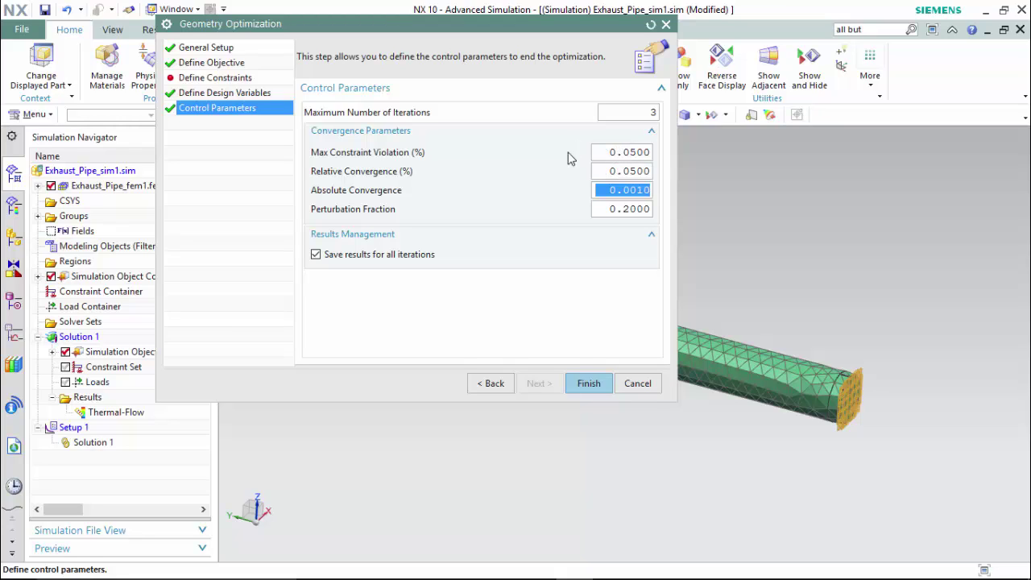
click(632, 209)
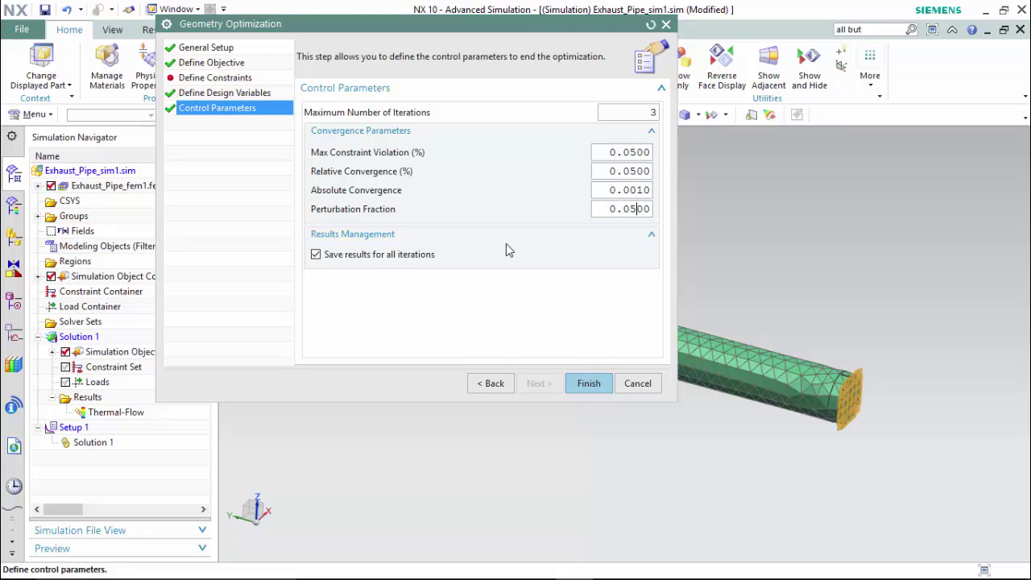
click(588, 382)
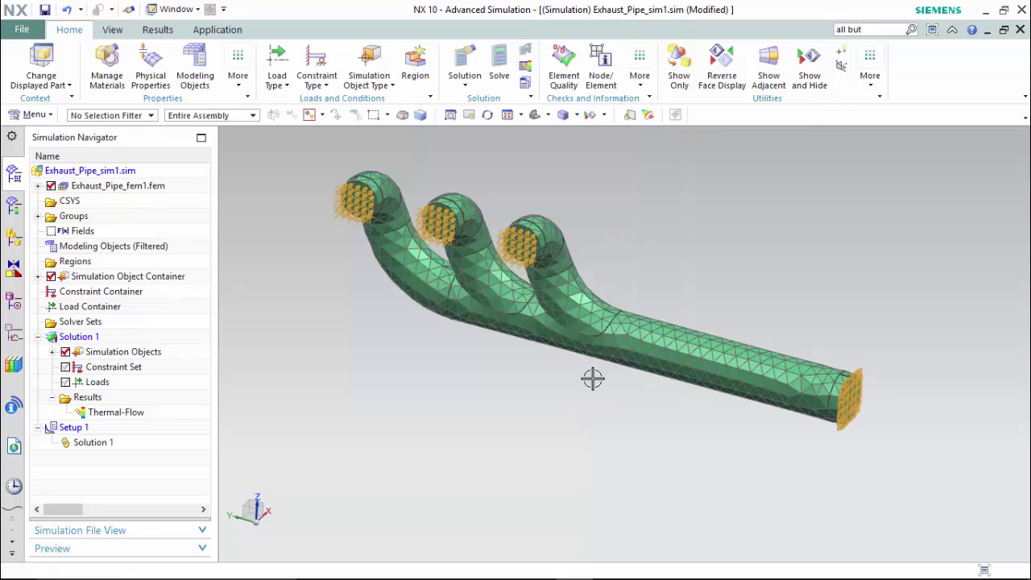
- Solve the Setup 1 optimization so its three-iteration history opens in an Excel worksheet
click(87, 429)
right_click(87, 429)
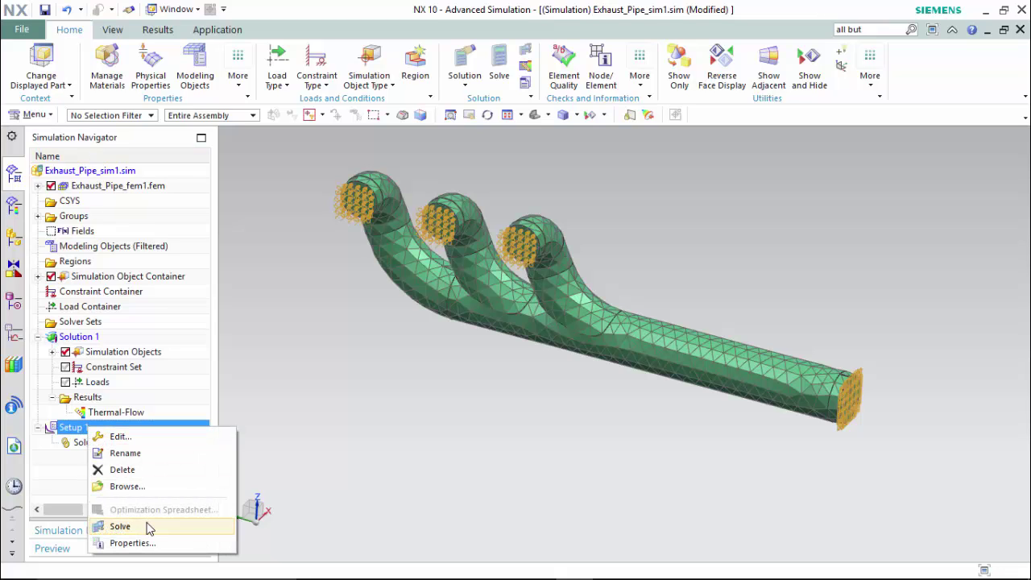
click(120, 526)
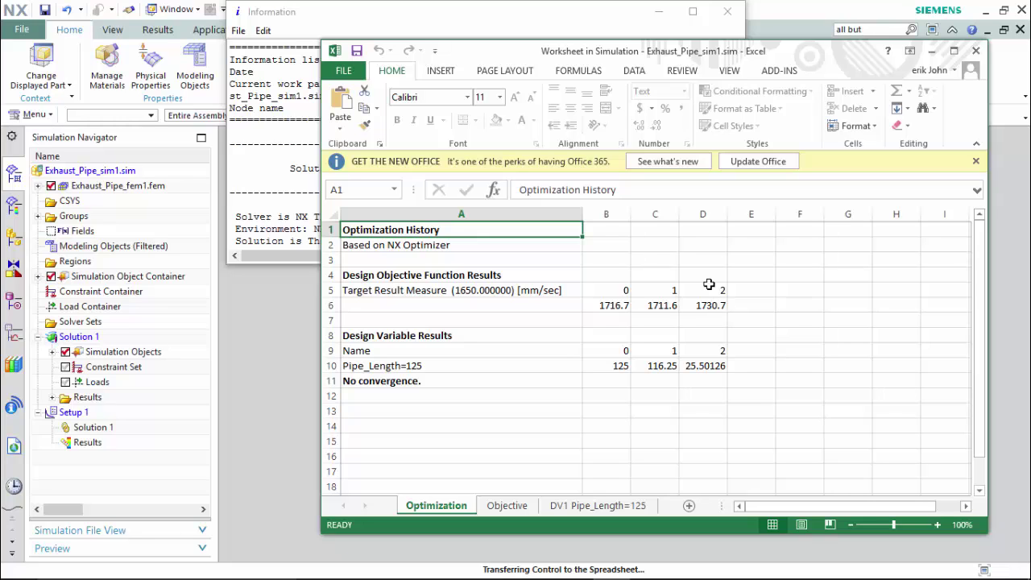
- Close the NX Information listing
click(259, 317)
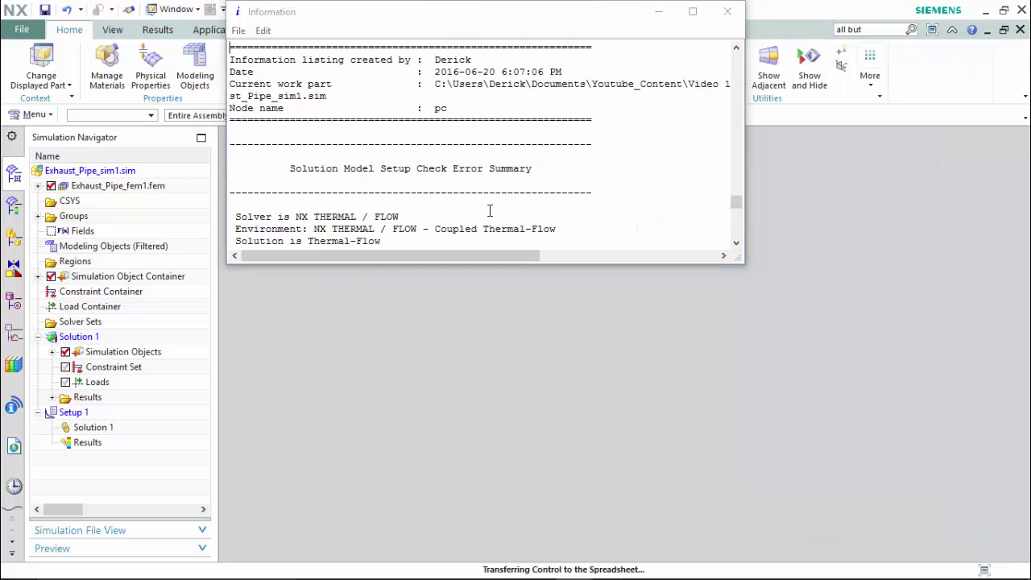
drag(735, 203, 737, 231)
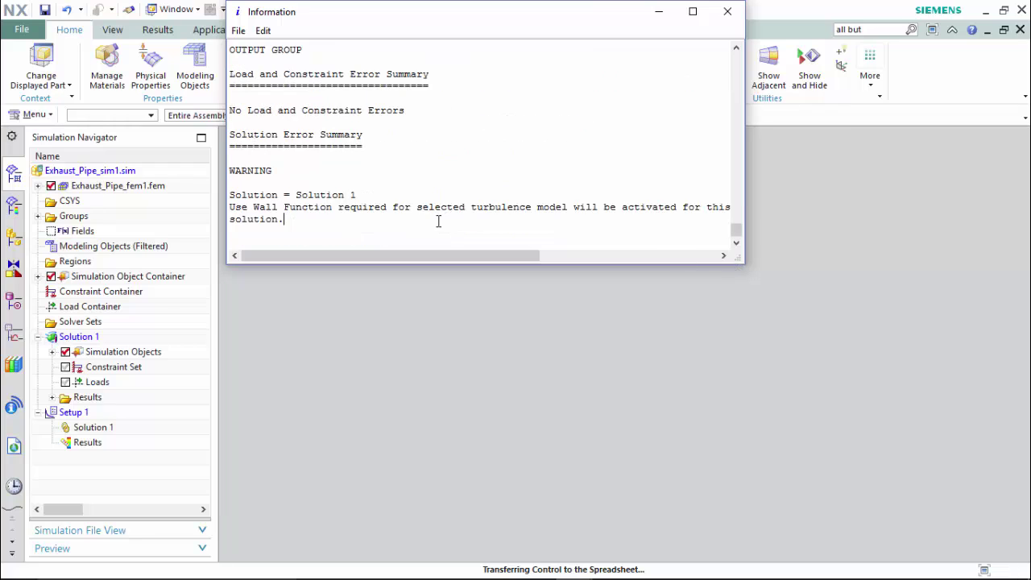
click(727, 11)
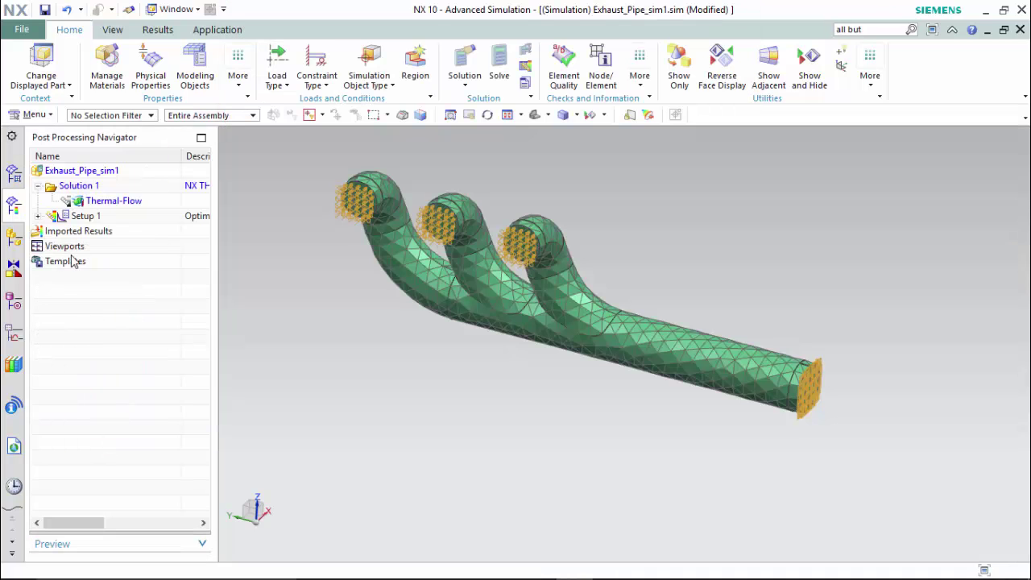
- Plot Design Cycle 0's Velocity result from Setup 1 as a fringe plot, 460.06–1761.30 mm/sec
click(38, 216)
click(79, 230)
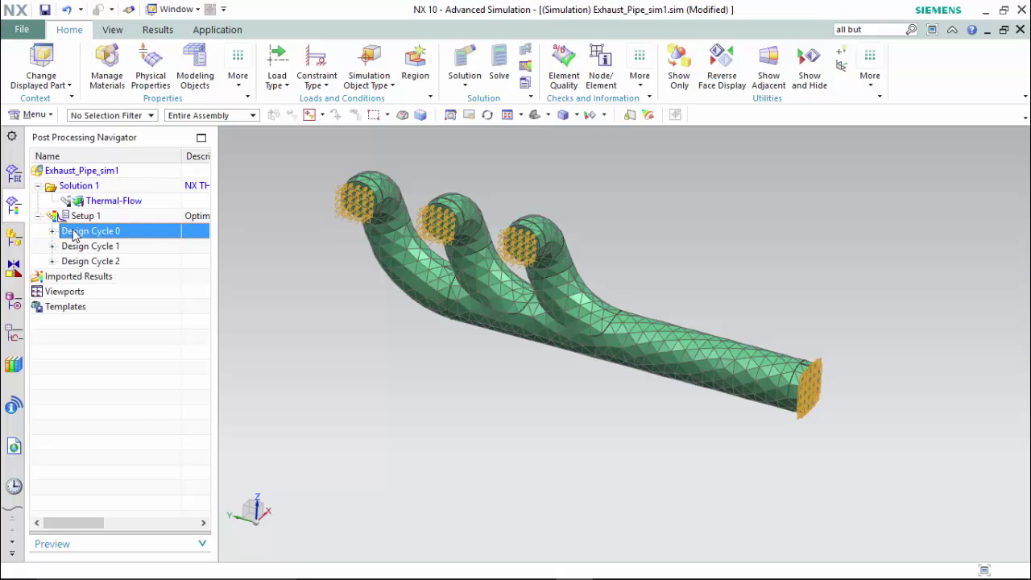
click(52, 231)
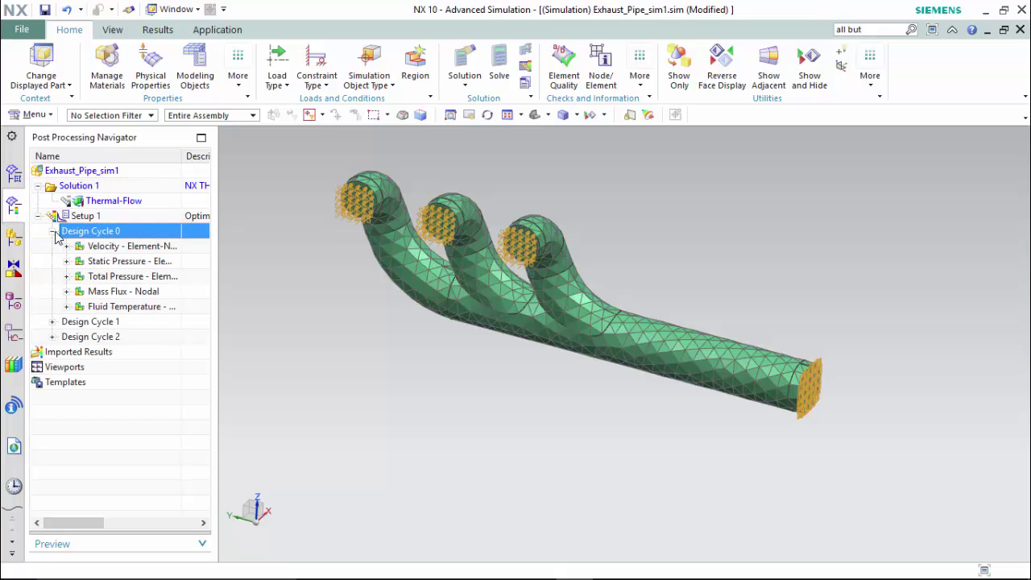
double_click(85, 216)
click(52, 231)
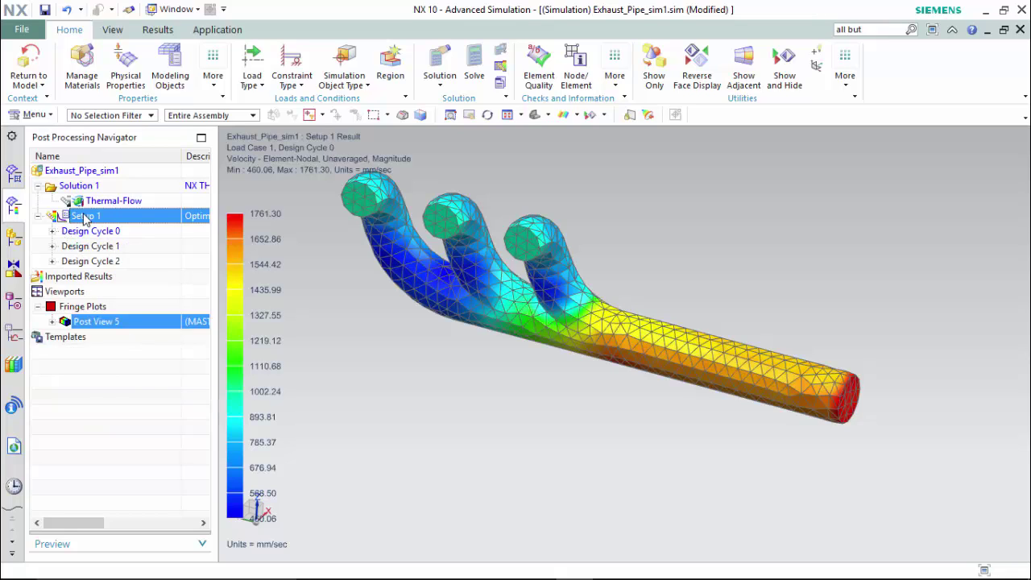
- Play, then stop, a default animation of the velocity fringe plot
click(157, 30)
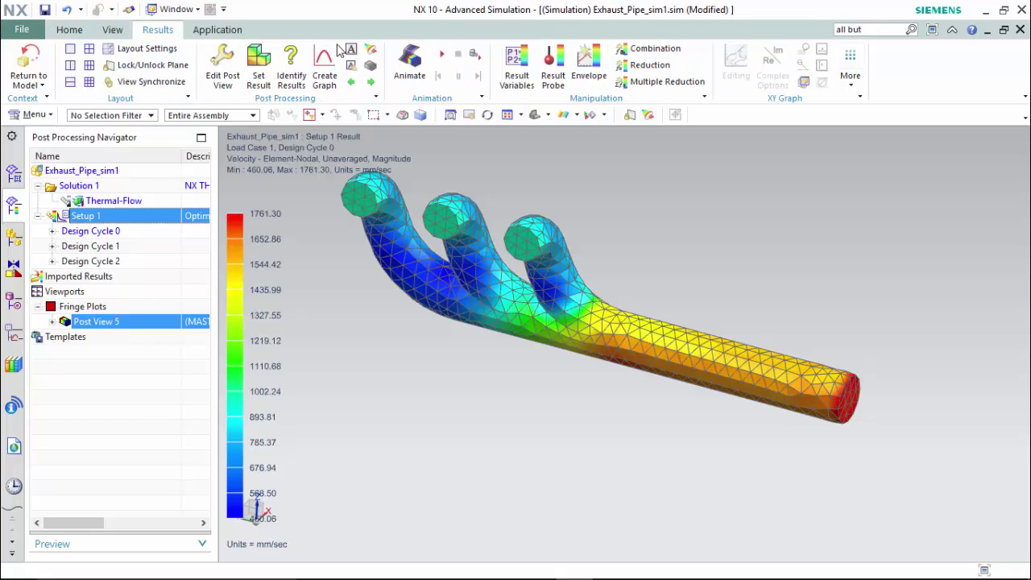
click(445, 55)
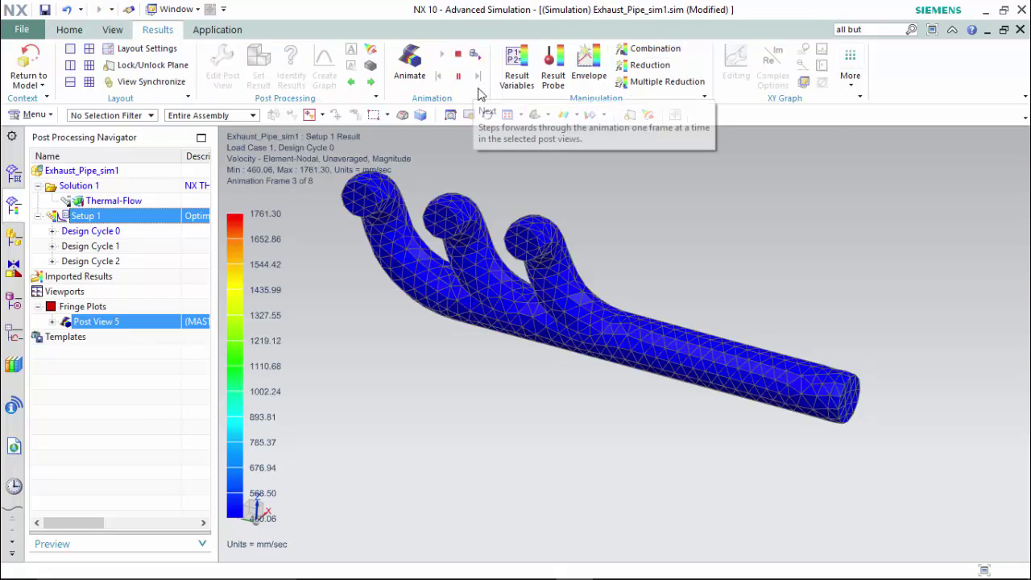
click(457, 54)
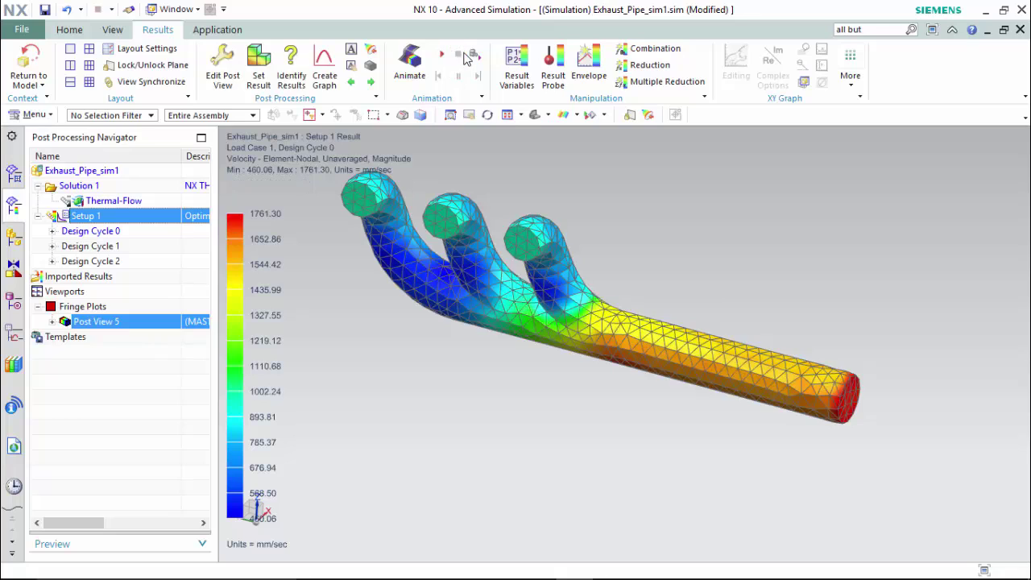
- Animate the velocity plot over Iterations, Design Cycles 0 to 2, in front view
click(410, 61)
click(339, 54)
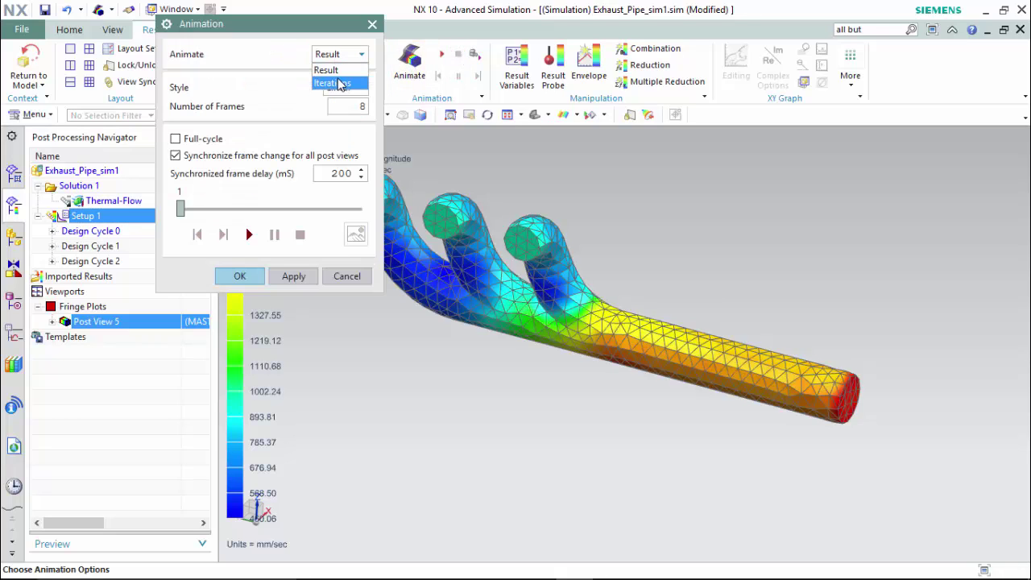
click(332, 83)
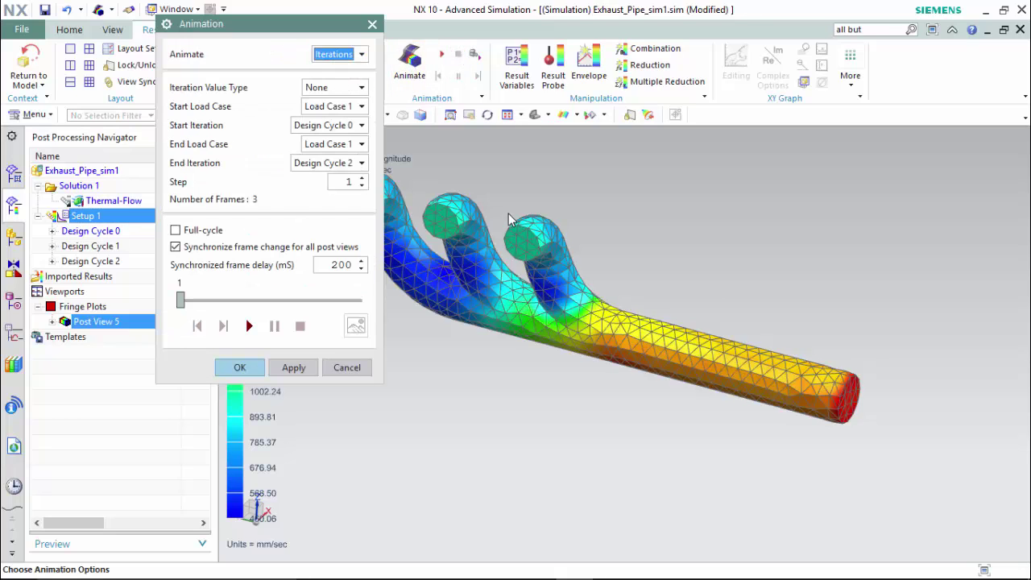
key(F8)
scroll(548, 209, up, 3)
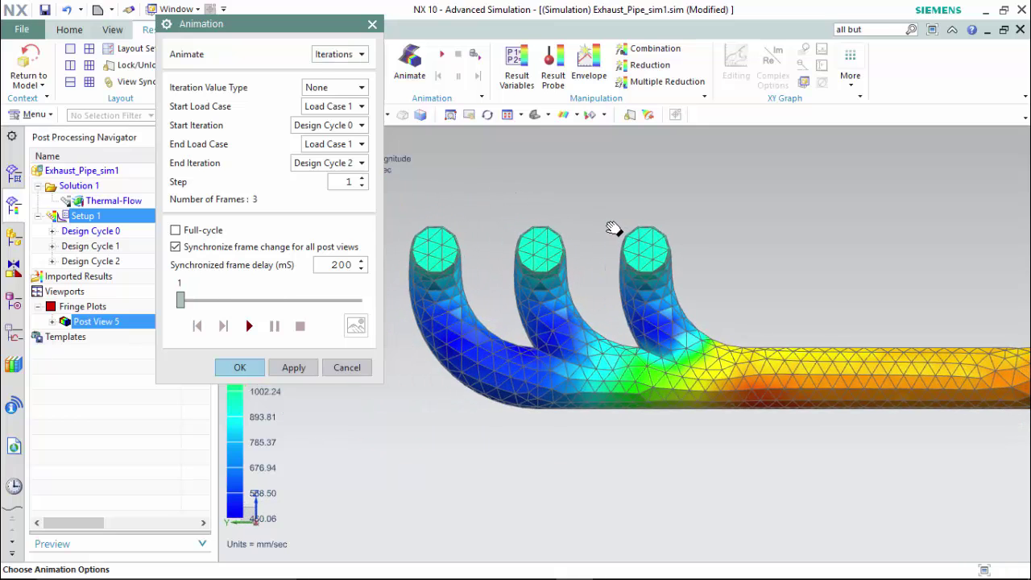
shift+middle_drag(612, 228, 595, 185)
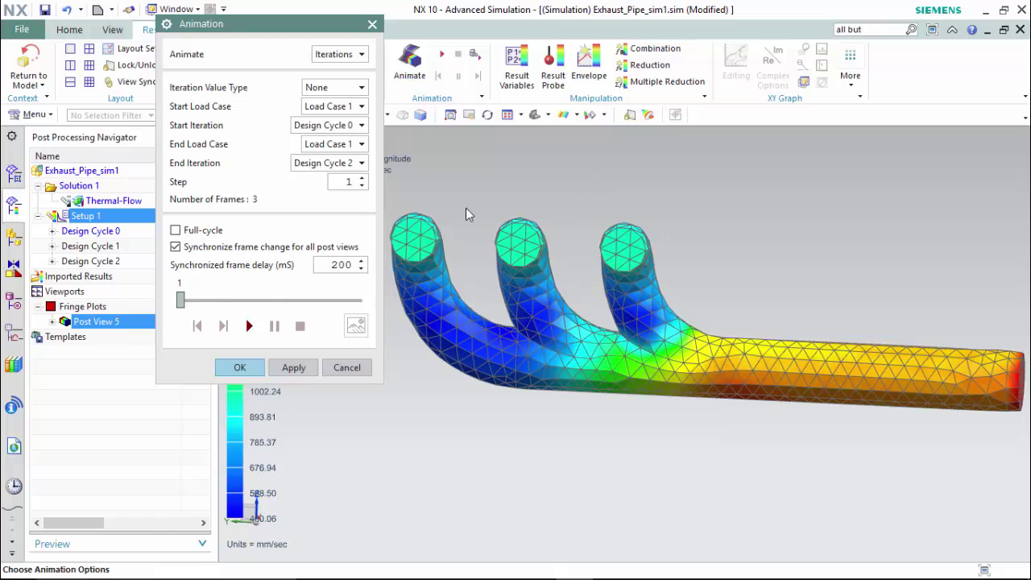
click(249, 325)
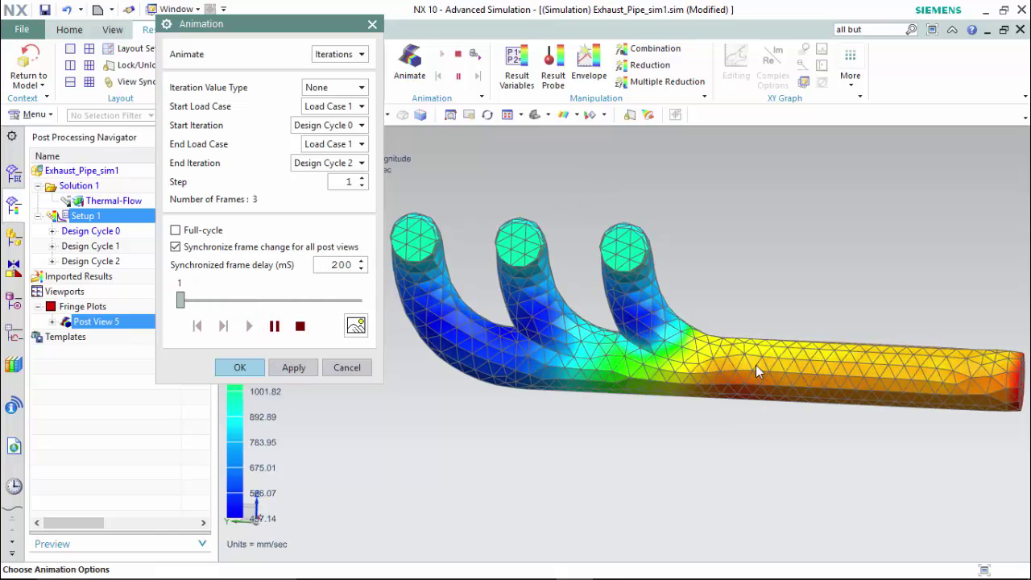
click(240, 368)
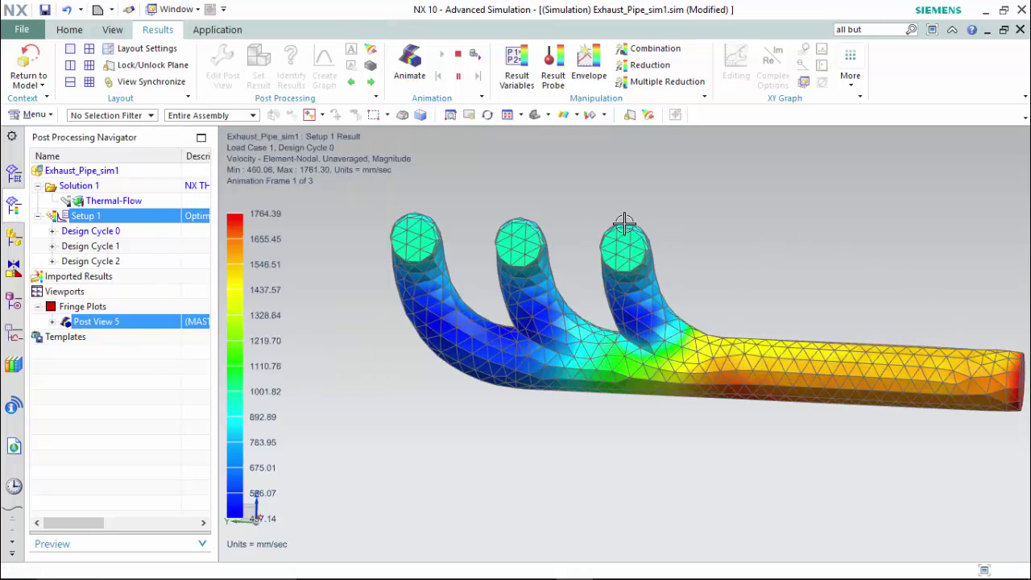